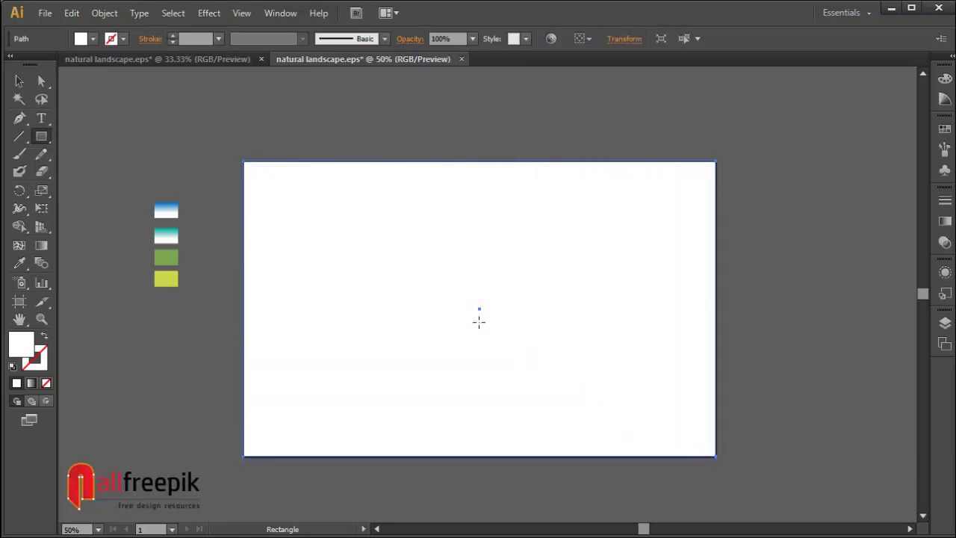
# - Fill the artboard-sized white rectangle with the blue-to-white gradient sampled from the blue gradient swatch beside the artboard
pyautogui.click(20, 80)
pyautogui.click(336, 104)
pyautogui.click(437, 263)
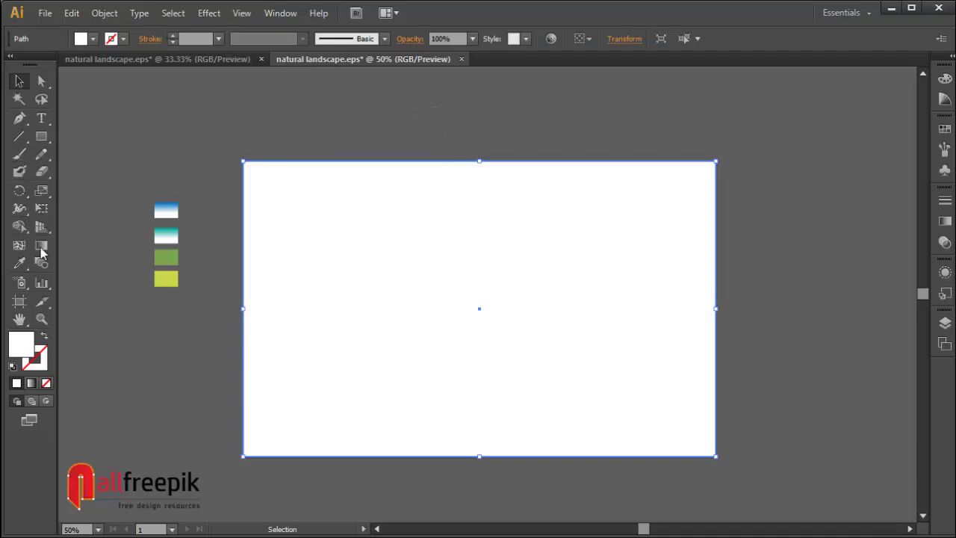
pyautogui.click(20, 262)
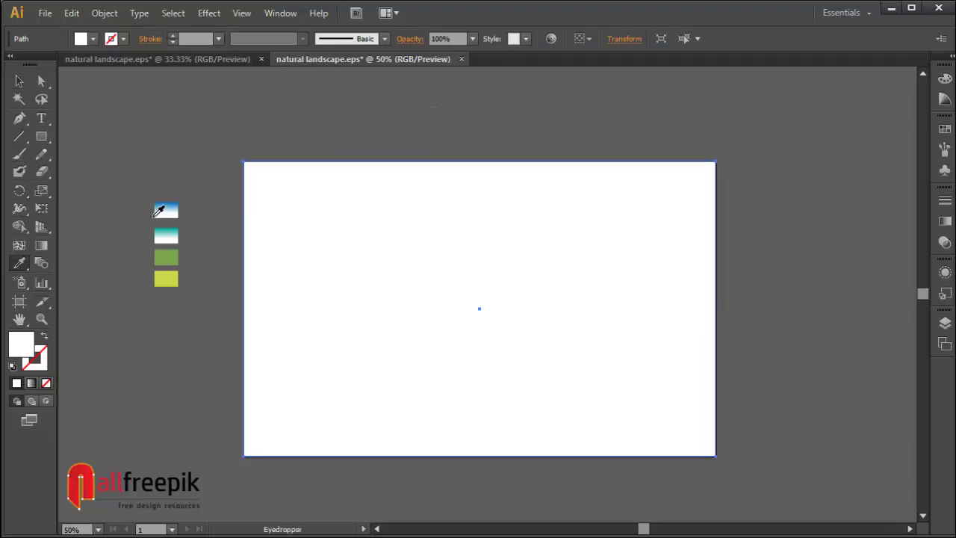
pyautogui.click(168, 209)
pyautogui.click(19, 84)
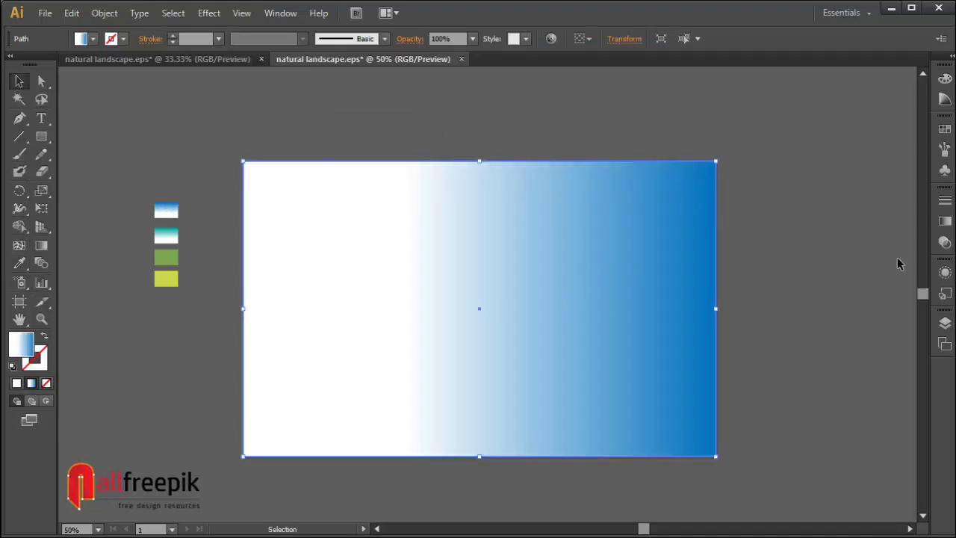
# - Set the rectangle's linear gradient angle to 90° so the blue lies at the top of the sky
pyautogui.click(943, 223)
pyautogui.click(902, 305)
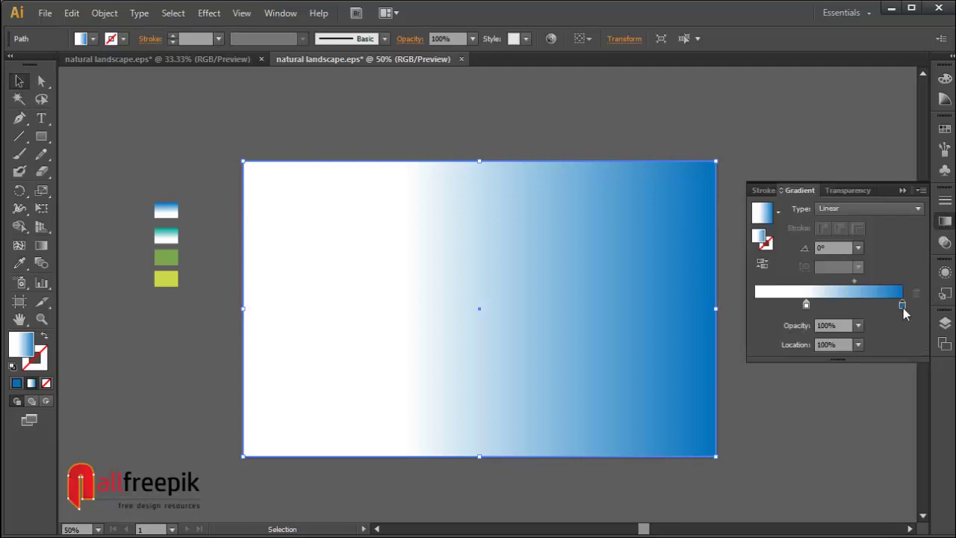
pyautogui.doubleClick(902, 305)
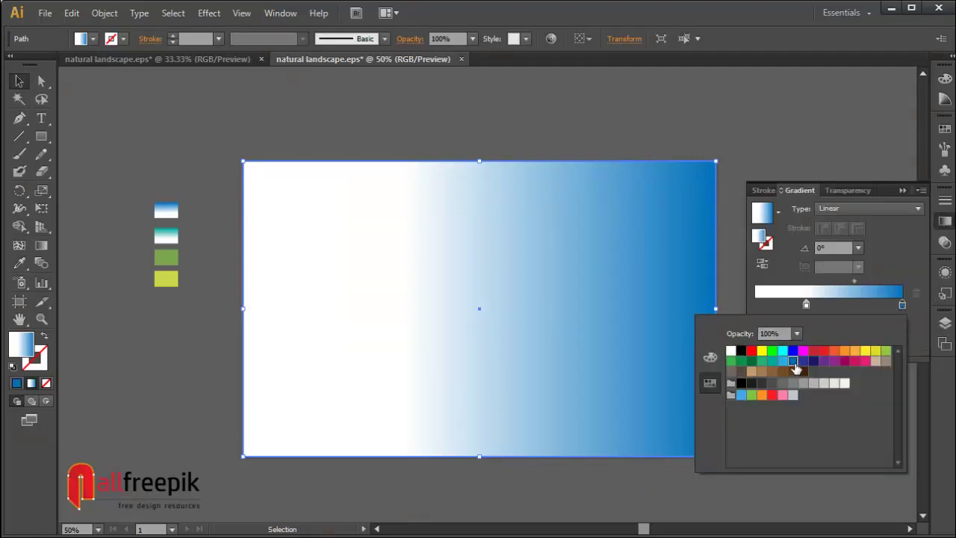
pyautogui.click(899, 267)
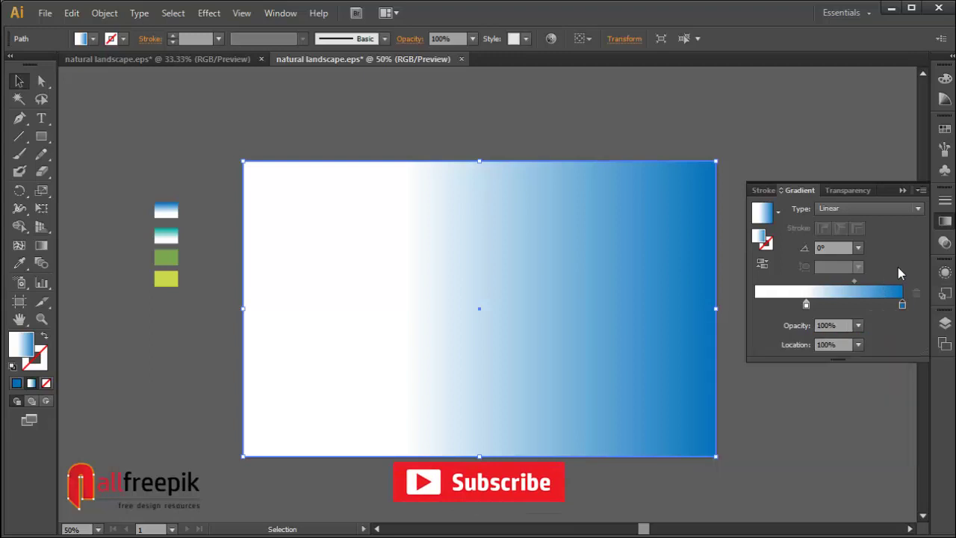
pyautogui.click(857, 249)
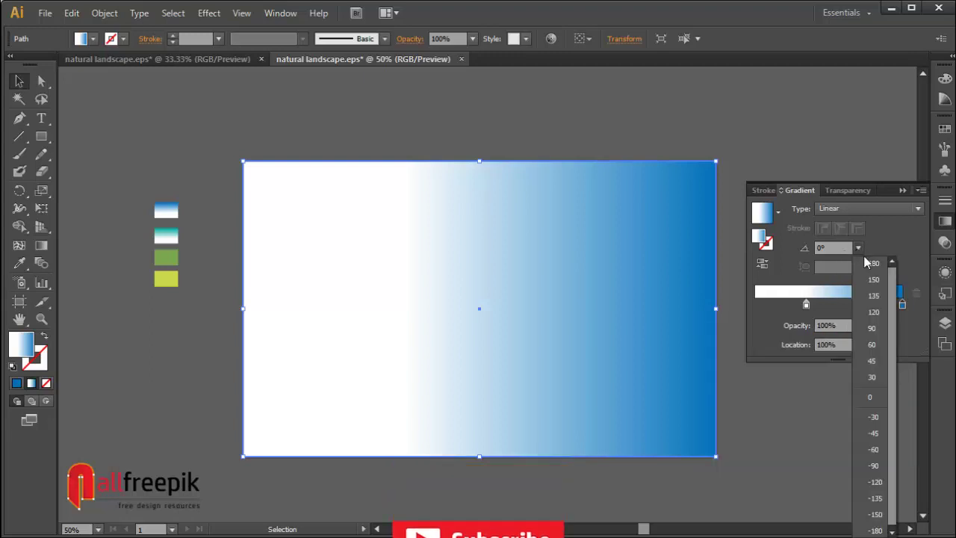
pyautogui.click(874, 328)
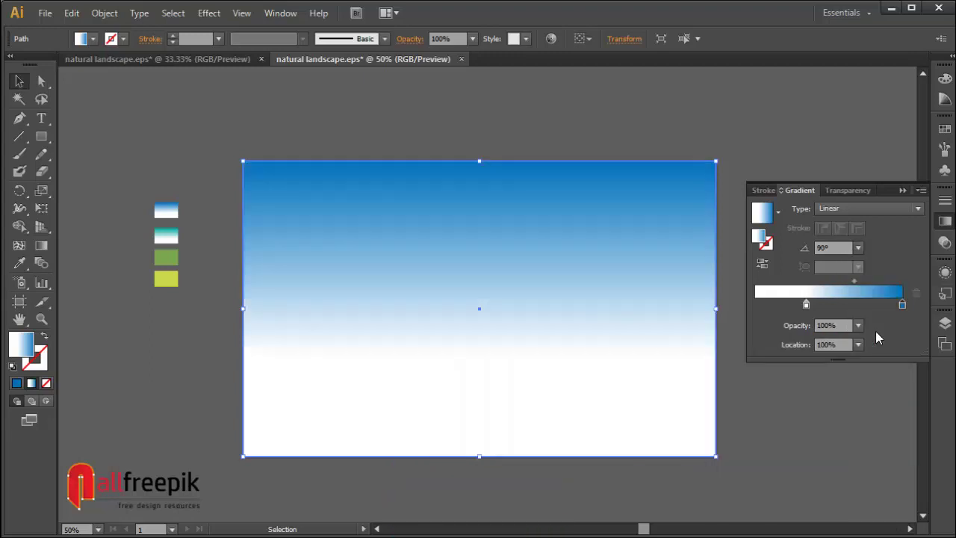
pyautogui.click(586, 144)
pyautogui.click(590, 245)
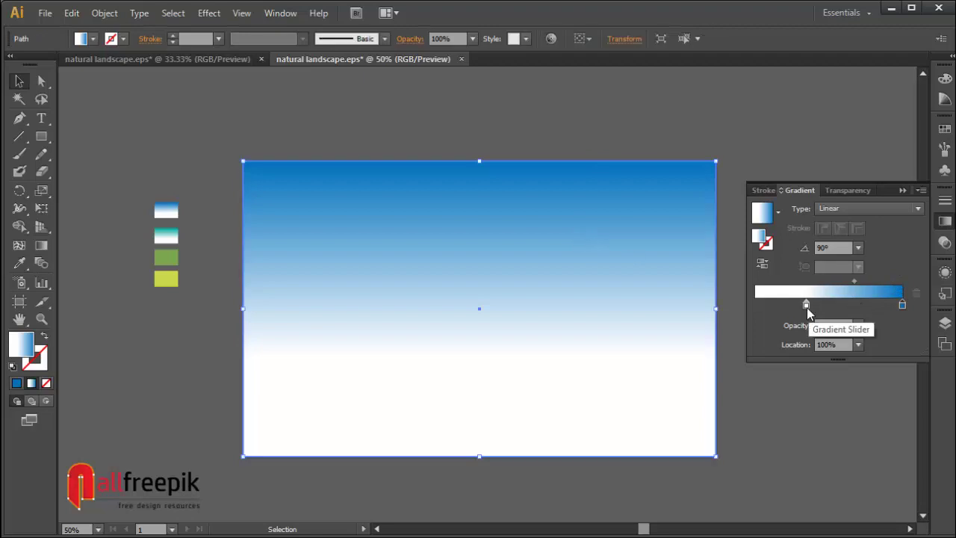
# - Shift the gradient's white stop further toward its start and move the gradient midpoint to 77.3%
pyautogui.moveTo(807, 308); pyautogui.dragTo(779, 309)
pyautogui.moveTo(837, 281); pyautogui.dragTo(869, 282)
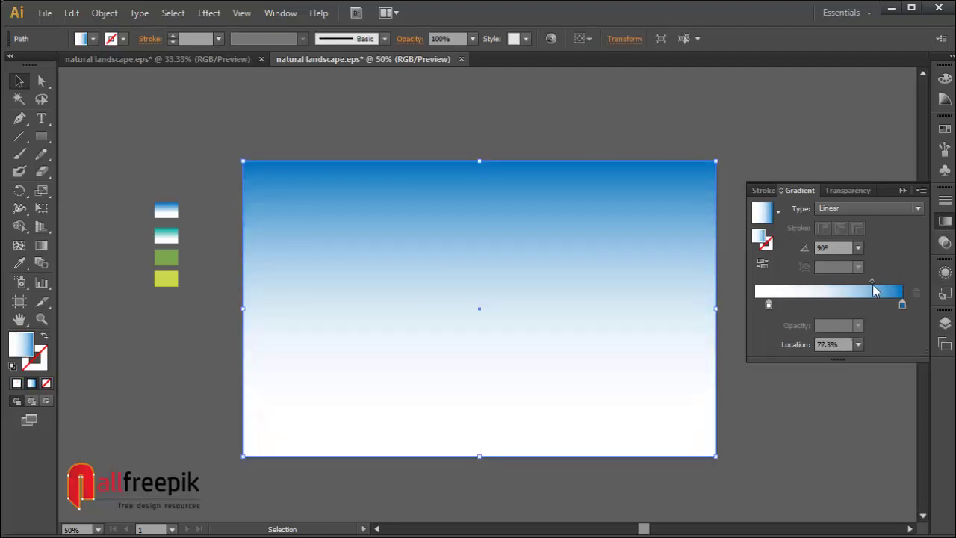
pyautogui.click(617, 124)
# - Lock the sky gradient rectangle
pyautogui.click(486, 211)
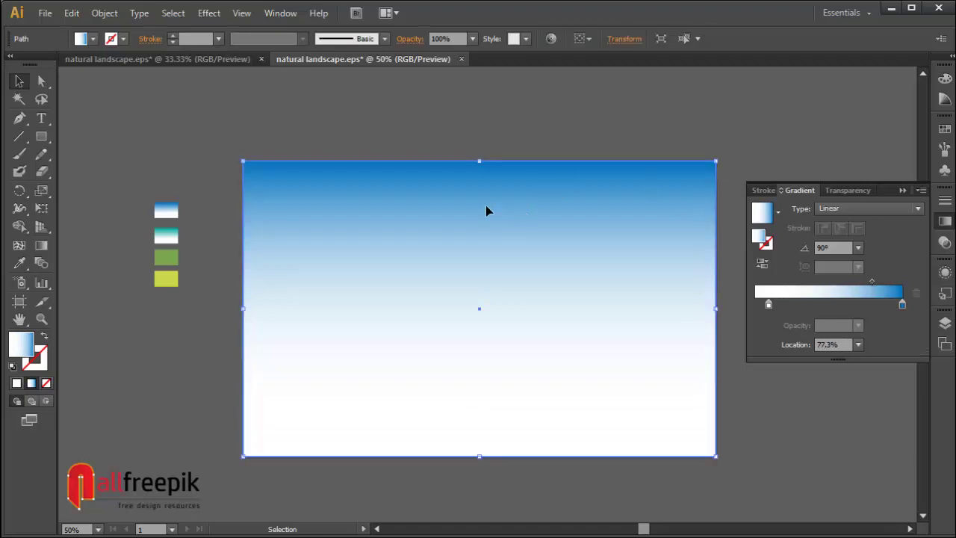
pyautogui.click(108, 15)
pyautogui.moveTo(277, 100)
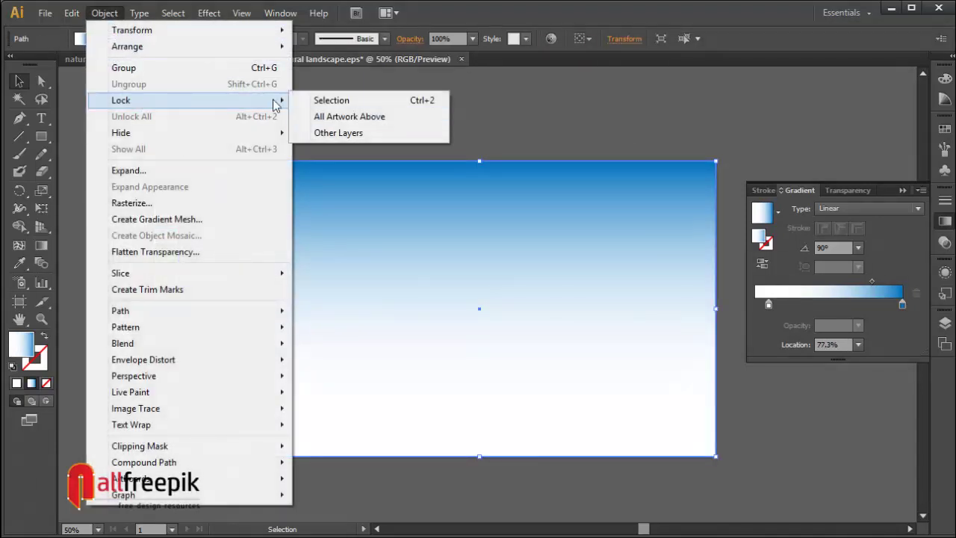
pyautogui.click(341, 106)
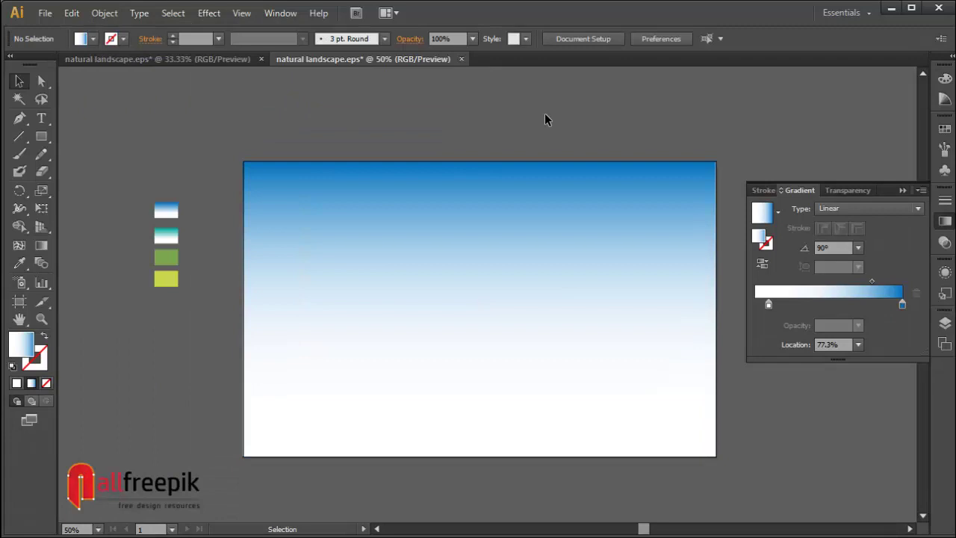
# - Draw a closed hill shape with the Pen tool, with a wavy upper edge spanning the lower artboard and extending past its edges
pyautogui.click(18, 120)
pyautogui.click(223, 348)
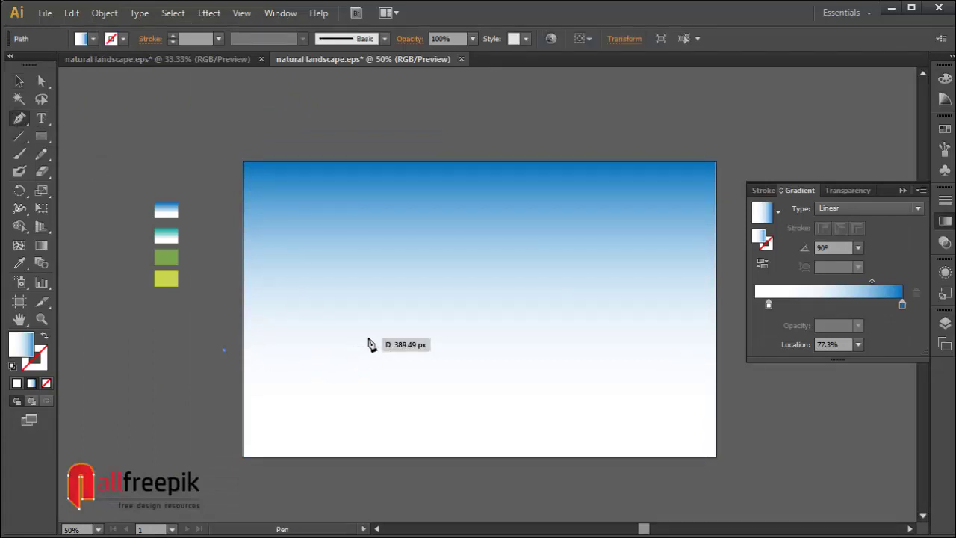
pyautogui.moveTo(391, 339); pyautogui.dragTo(430, 366)
pyautogui.moveTo(501, 380); pyautogui.dragTo(545, 381)
pyautogui.moveTo(678, 353); pyautogui.dragTo(753, 387)
pyautogui.click(769, 477)
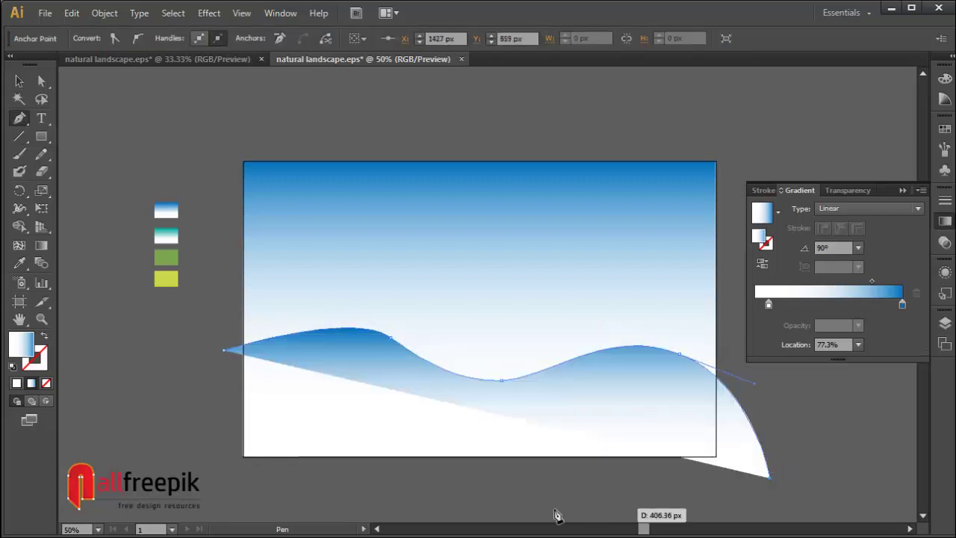
pyautogui.click(236, 476)
pyautogui.click(225, 349)
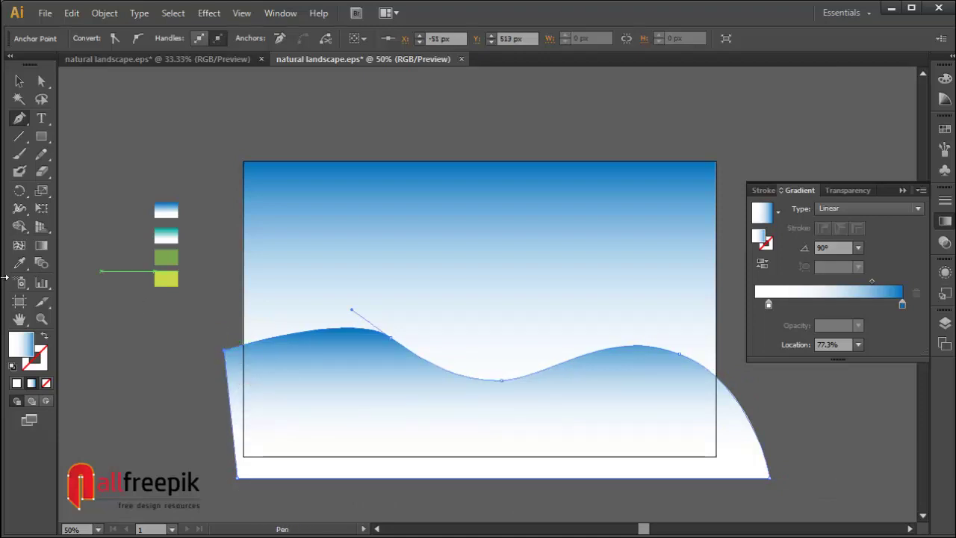
# - Fill the hill shape with the darker green sampled from the colour swatches beside the artboard
pyautogui.click(20, 265)
pyautogui.click(165, 258)
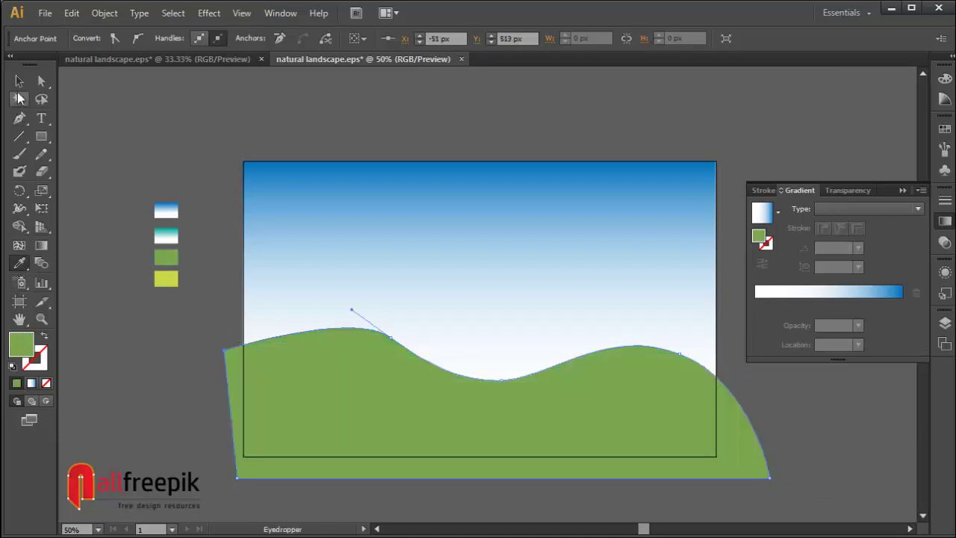
pyautogui.press('v')
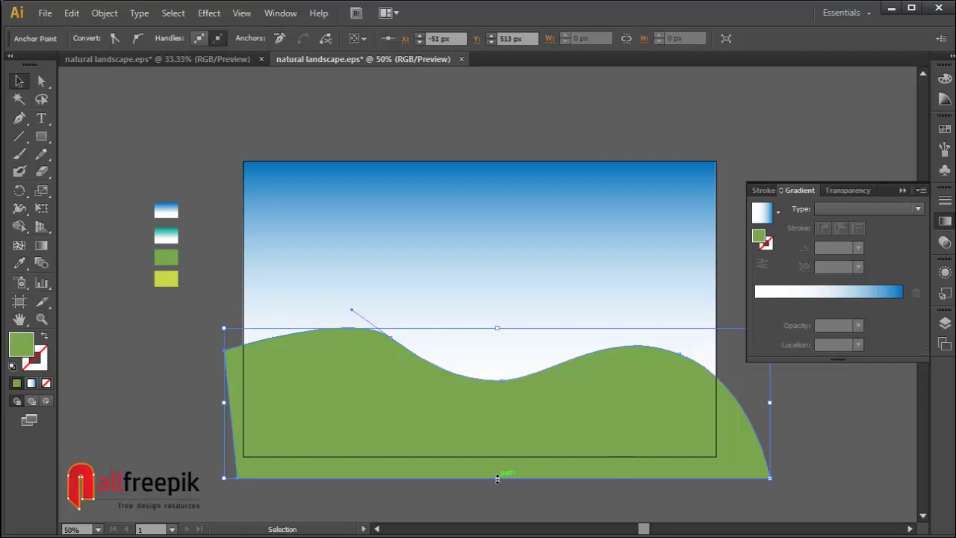
# - Flatten and widen the green hill beyond both sides of the artboard and align its base with the artboard's lower edge
pyautogui.moveTo(498, 329); pyautogui.dragTo(498, 356)
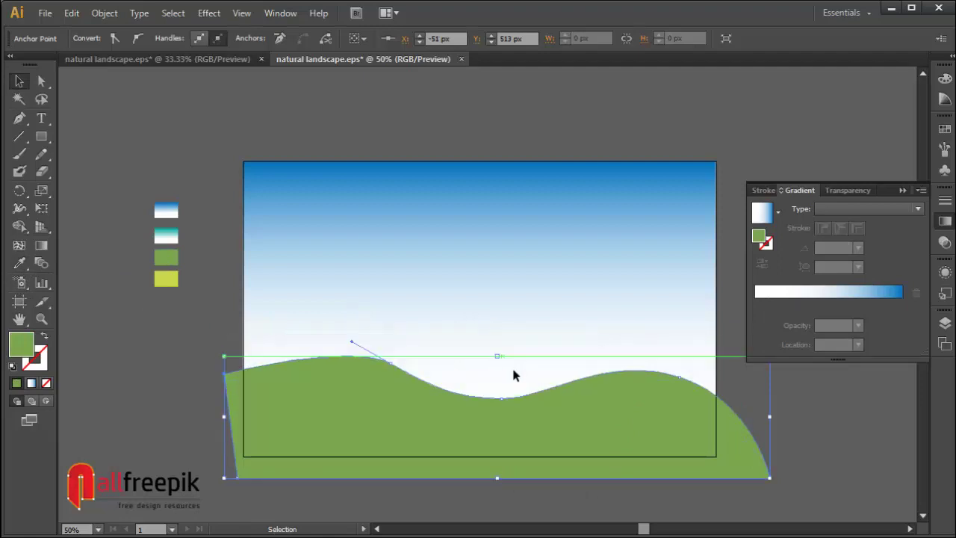
pyautogui.moveTo(771, 418); pyautogui.dragTo(821, 412)
pyautogui.moveTo(756, 438); pyautogui.dragTo(786, 412)
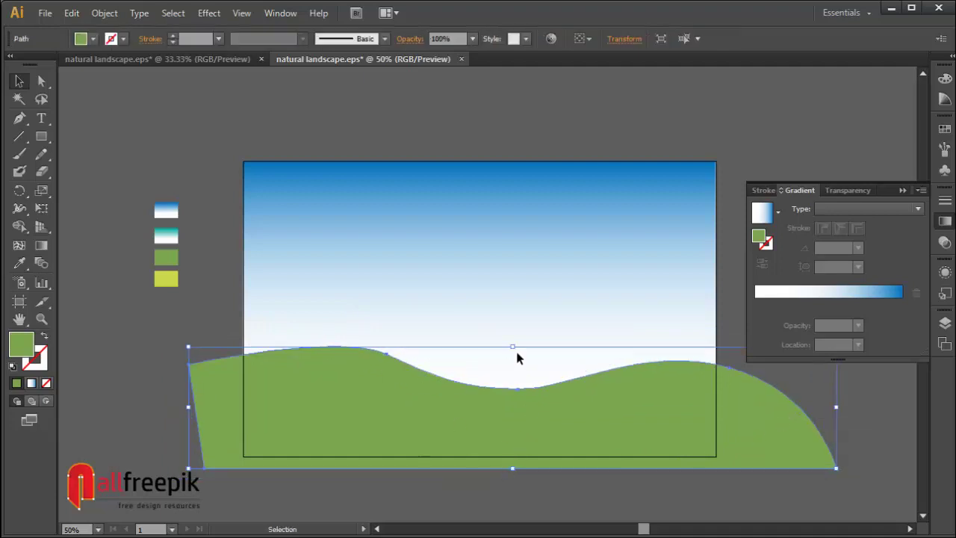
pyautogui.moveTo(512, 346); pyautogui.dragTo(512, 378)
pyautogui.moveTo(760, 442); pyautogui.dragTo(766, 430)
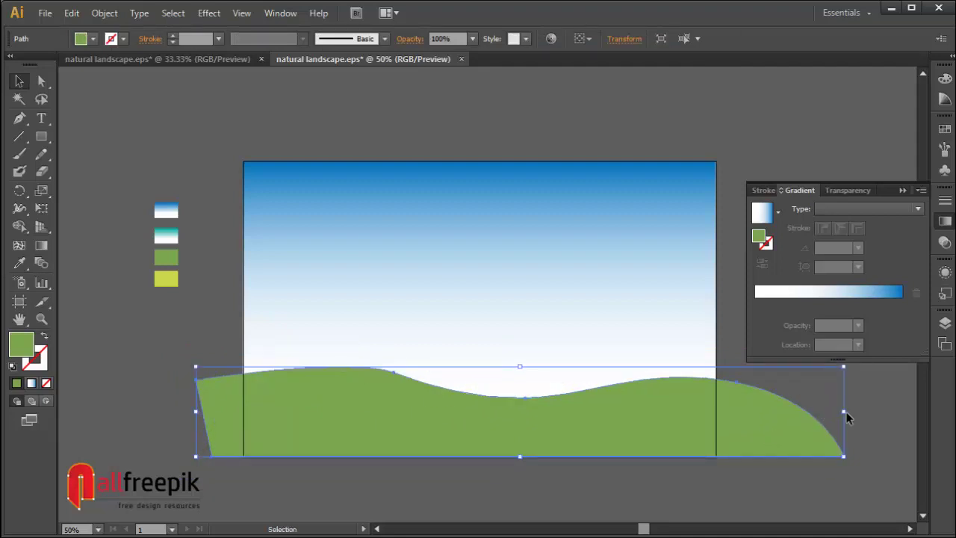
pyautogui.moveTo(844, 411); pyautogui.dragTo(849, 410)
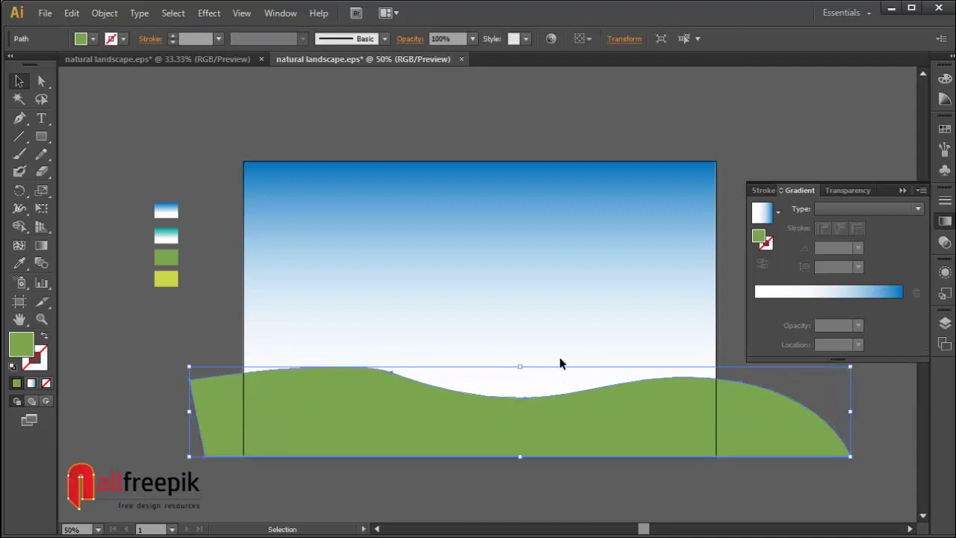
pyautogui.moveTo(520, 368); pyautogui.dragTo(575, 358)
pyautogui.click(855, 416)
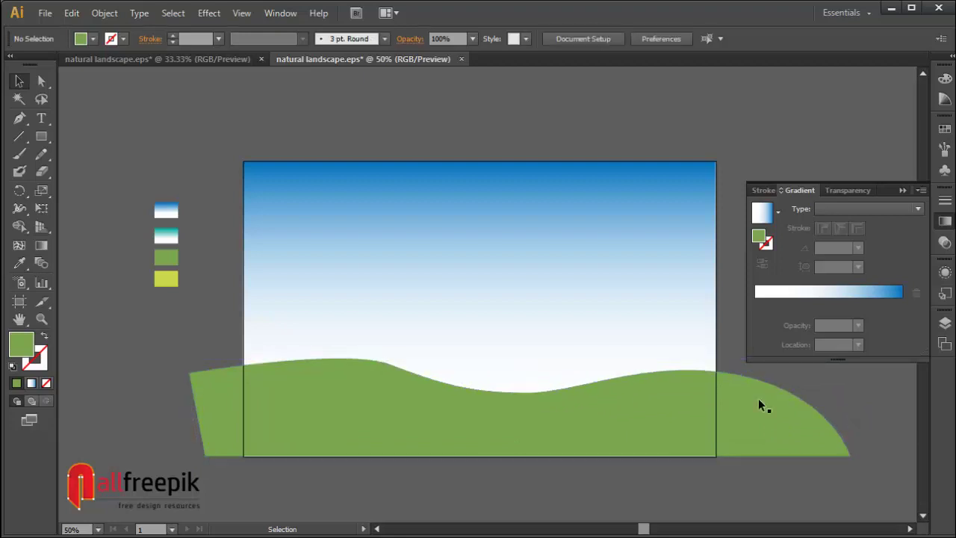
pyautogui.click(326, 409)
pyautogui.click(140, 393)
# - Draw a small circle with white fill and no stroke in the left part of the sky using the Ellipse tool
pyautogui.moveTo(402, 302); pyautogui.dragTo(394, 326)
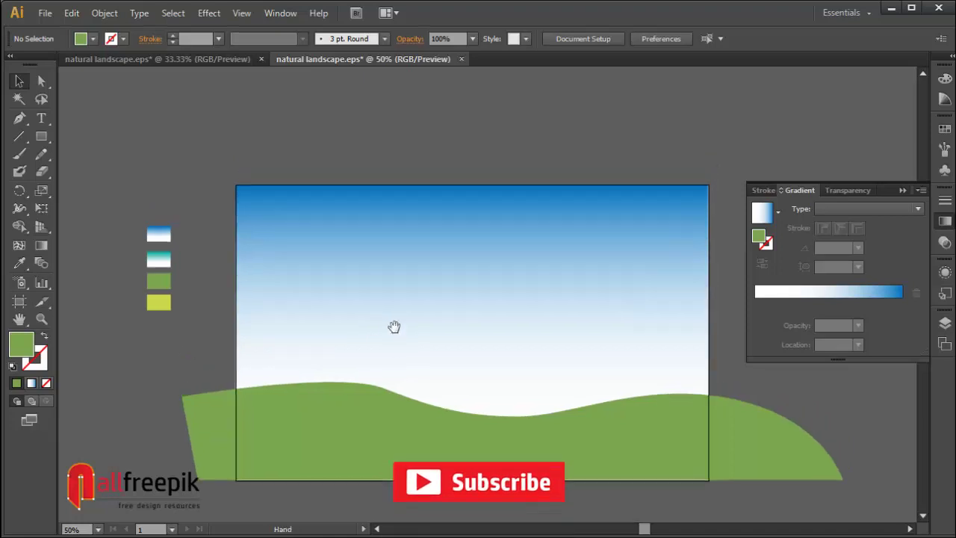
pyautogui.moveTo(41, 136); pyautogui.dragTo(107, 187)
pyautogui.click(88, 39)
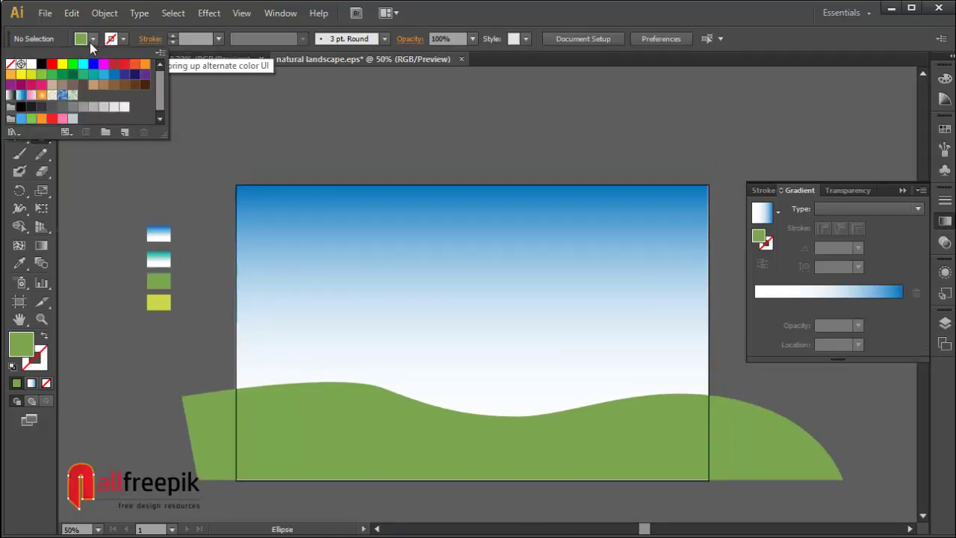
pyautogui.click(22, 65)
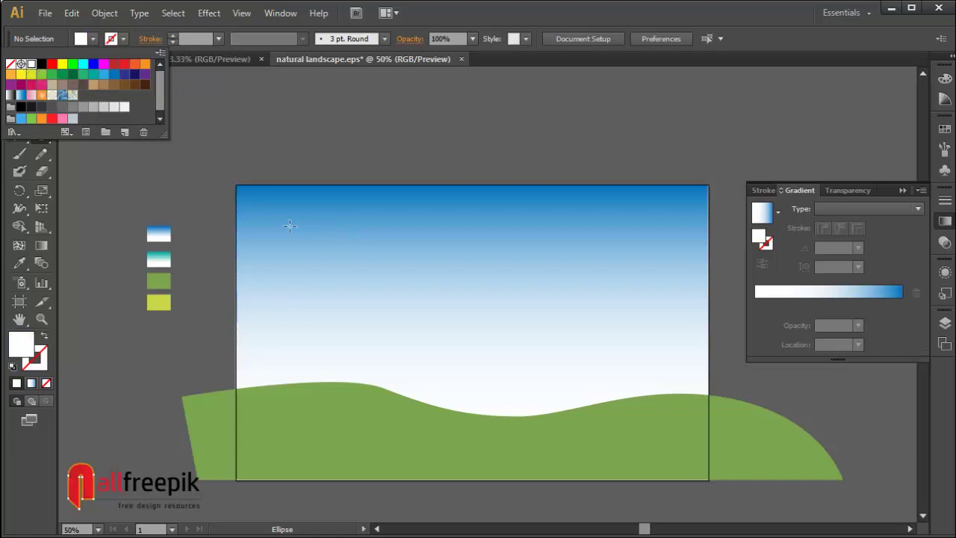
pyautogui.click(307, 267)
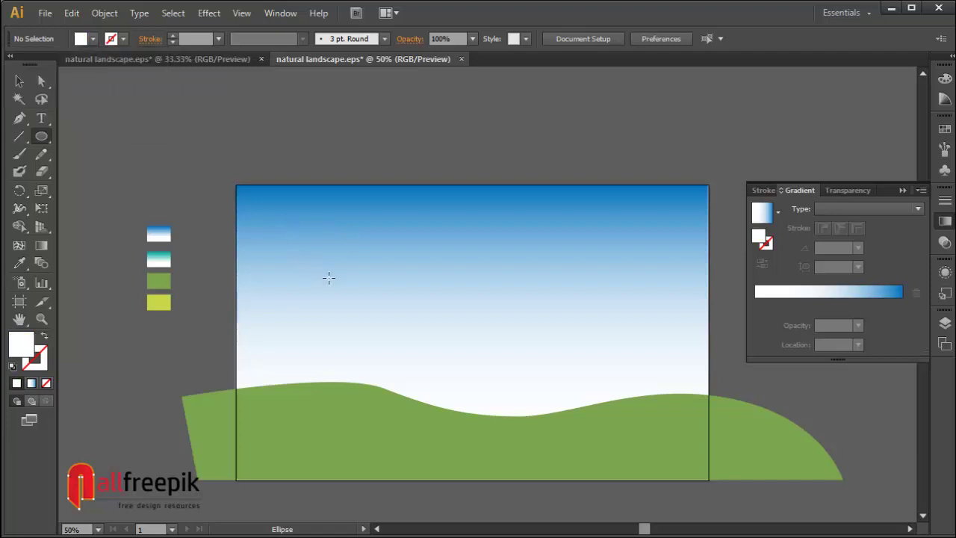
pyautogui.moveTo(309, 266); pyautogui.dragTo(330, 288)
pyautogui.hotkey('ctrl', 'shift', 'a')
# - Flatten the white circle into an ellipse and build the cloud's centre and left end from overlapping copies of it
pyautogui.moveTo(181, 177); pyautogui.dragTo(457, 371)
pyautogui.click(502, 308)
pyautogui.press('space')
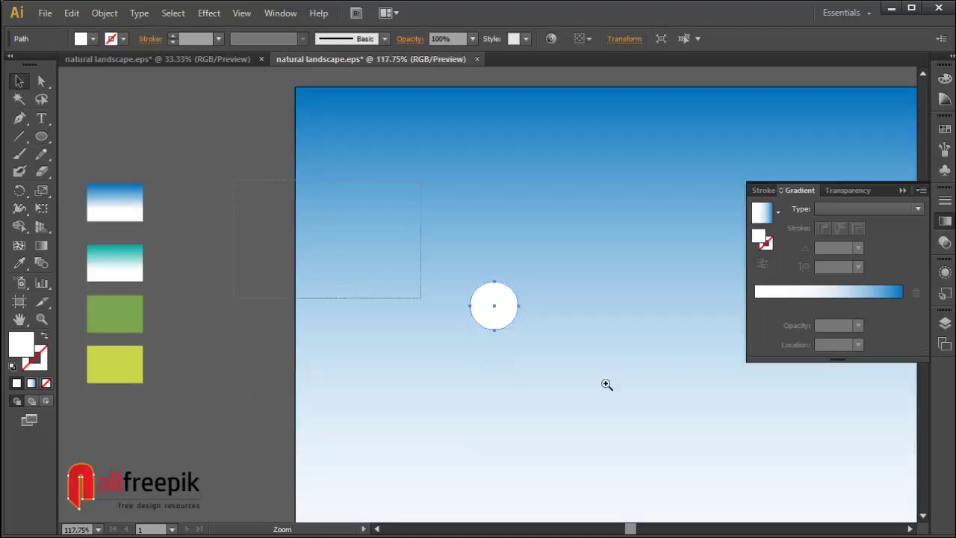
pyautogui.moveTo(606, 384); pyautogui.dragTo(302, 306)
pyautogui.press('space')
pyautogui.hotkey('ctrl', 'alt', 'space')
pyautogui.keyDown('alt'); pyautogui.click(446, 323); pyautogui.keyUp('alt')
pyautogui.keyDown('alt'); pyautogui.click(488, 305); pyautogui.keyUp('alt')
pyautogui.click(297, 308)
pyautogui.moveTo(302, 300); pyautogui.dragTo(309, 287)
pyautogui.moveTo(310, 288); pyautogui.dragTo(350, 300)
pyautogui.moveTo(349, 299); pyautogui.dragTo(359, 309)
pyautogui.moveTo(346, 314); pyautogui.dragTo(322, 330)
pyautogui.moveTo(328, 324); pyautogui.dragTo(274, 324)
pyautogui.moveTo(279, 321); pyautogui.dragTo(246, 314)
pyautogui.moveTo(225, 311); pyautogui.dragTo(166, 303)
pyautogui.moveTo(183, 303); pyautogui.dragTo(163, 304)
# - Extend the cloud to the right with more overlapping ellipse copies and nudge the right-end ellipses slightly upward
pyautogui.moveTo(167, 303); pyautogui.dragTo(404, 314)
pyautogui.moveTo(404, 314); pyautogui.dragTo(403, 304)
pyautogui.moveTo(409, 306); pyautogui.dragTo(491, 335)
pyautogui.moveTo(495, 378); pyautogui.dragTo(394, 286)
pyautogui.moveTo(422, 348); pyautogui.dragTo(423, 336)
pyautogui.click(273, 372)
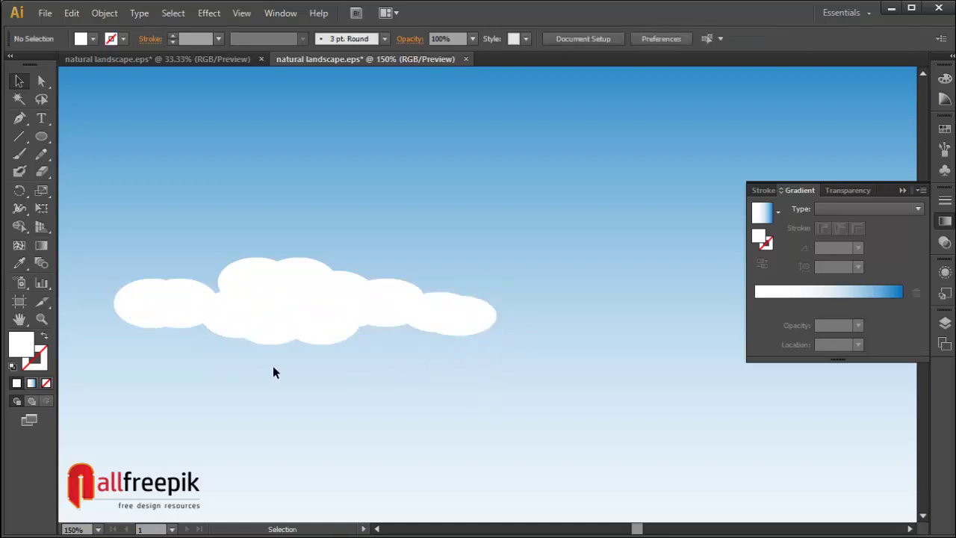
# - Widen one ellipse at each end of the cloud toward the centre to smooth the outline between the overlapping shapes
pyautogui.click(182, 304)
pyautogui.moveTo(191, 302); pyautogui.dragTo(320, 302)
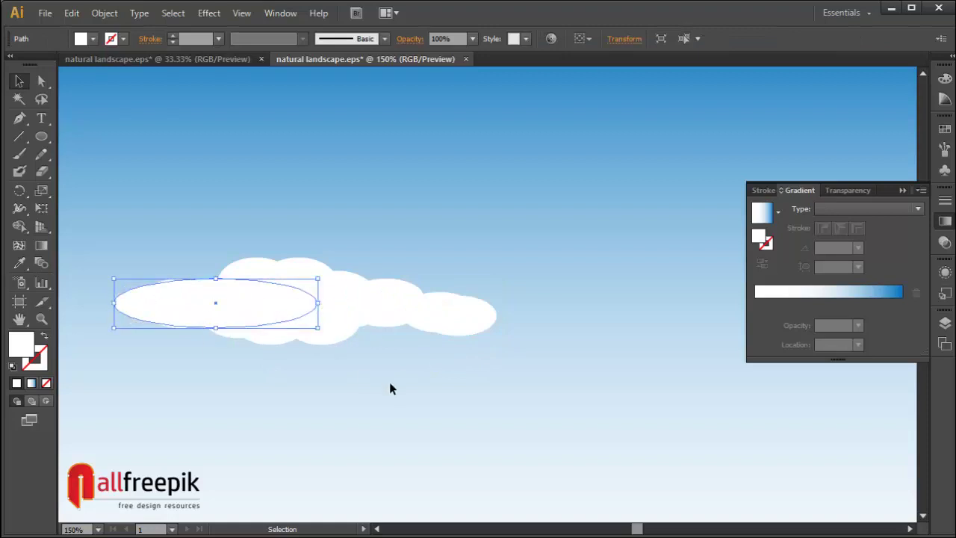
pyautogui.click(390, 386)
pyautogui.click(182, 281)
pyautogui.click(472, 278)
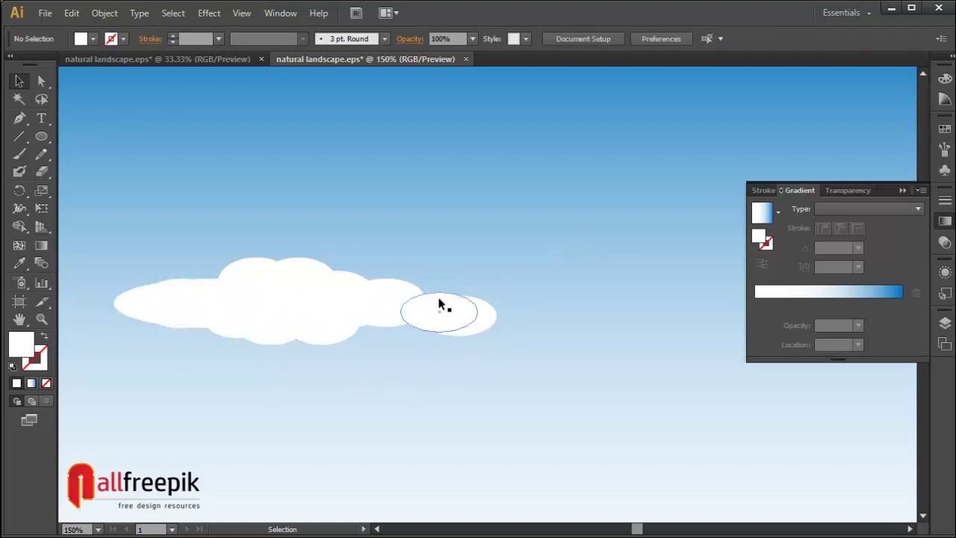
pyautogui.click(458, 315)
pyautogui.moveTo(405, 318); pyautogui.dragTo(373, 312)
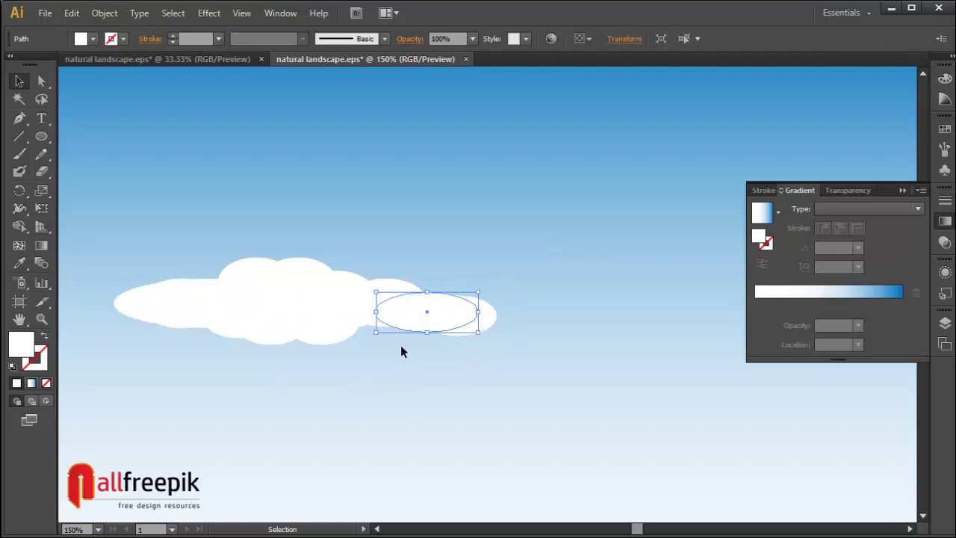
pyautogui.click(401, 348)
# - Make the top middle ellipse of the cloud taller so it rises above its neighbours
pyautogui.click(298, 278)
pyautogui.moveTo(298, 257); pyautogui.dragTo(299, 246)
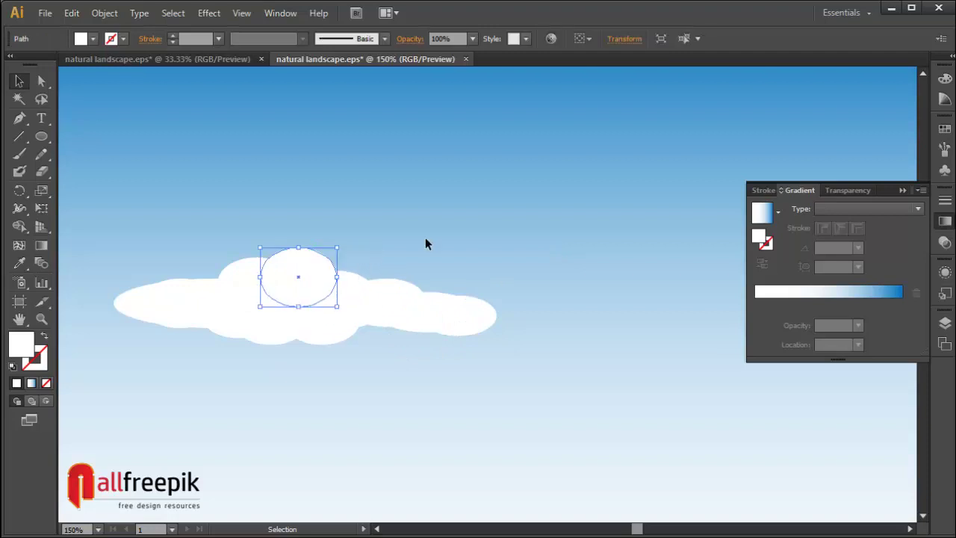
pyautogui.click(557, 255)
# - Widen the bottom ellipse right of the cloud's centre toward the right to smooth the underside
pyautogui.moveTo(558, 249); pyautogui.dragTo(105, 373)
pyautogui.moveTo(260, 315); pyautogui.dragTo(147, 326)
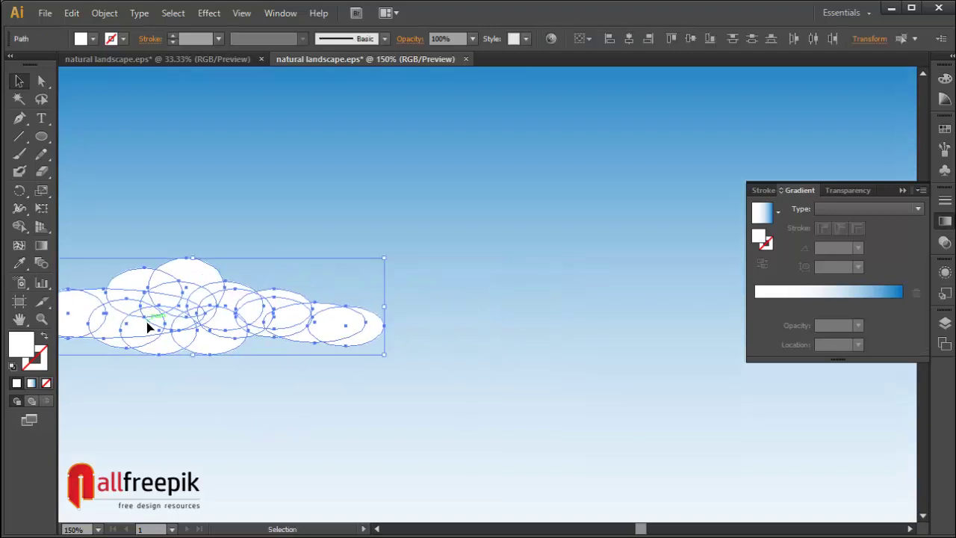
pyautogui.click(197, 359)
pyautogui.click(212, 345)
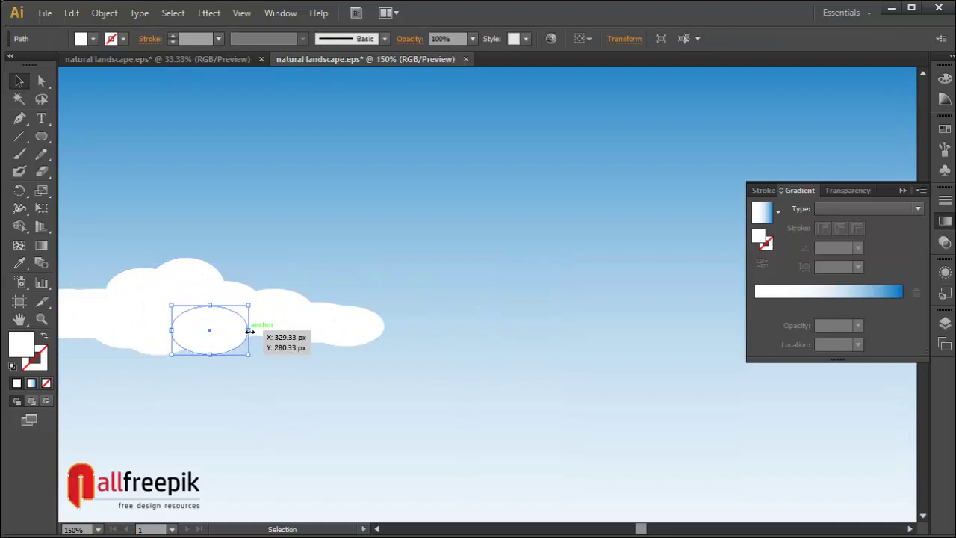
pyautogui.moveTo(248, 330); pyautogui.dragTo(292, 329)
pyautogui.moveTo(349, 348); pyautogui.dragTo(349, 350)
pyautogui.click(489, 412)
# - Place a copy of the whole cloud to its lower right and scale the copy down proportionally to roughly two-thirds
pyautogui.keyDown('ctrl'); pyautogui.keyDown('alt'); pyautogui.click(377, 369); pyautogui.keyUp('alt'); pyautogui.keyUp('ctrl')
pyautogui.moveTo(519, 332); pyautogui.dragTo(333, 379)
pyautogui.moveTo(136, 335); pyautogui.dragTo(133, 337)
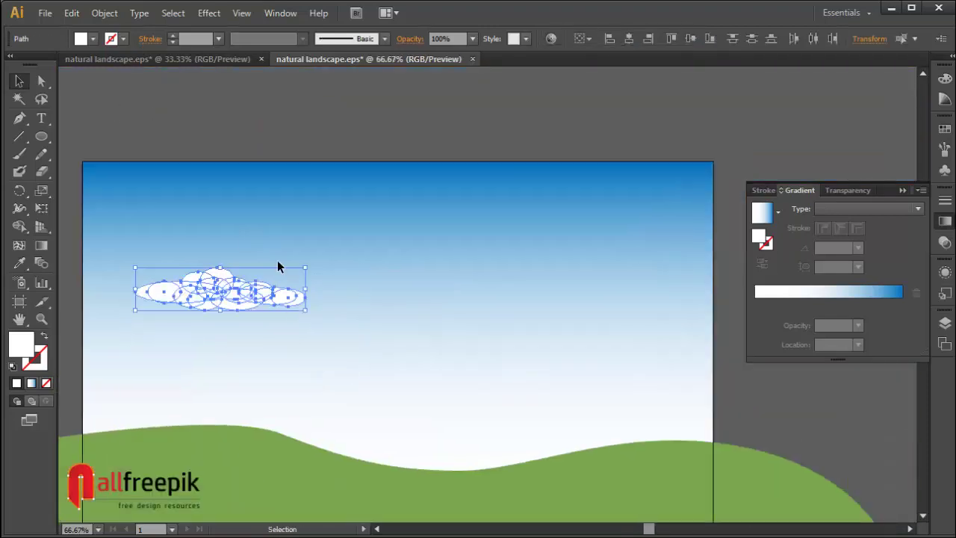
pyautogui.moveTo(119, 159); pyautogui.dragTo(544, 452)
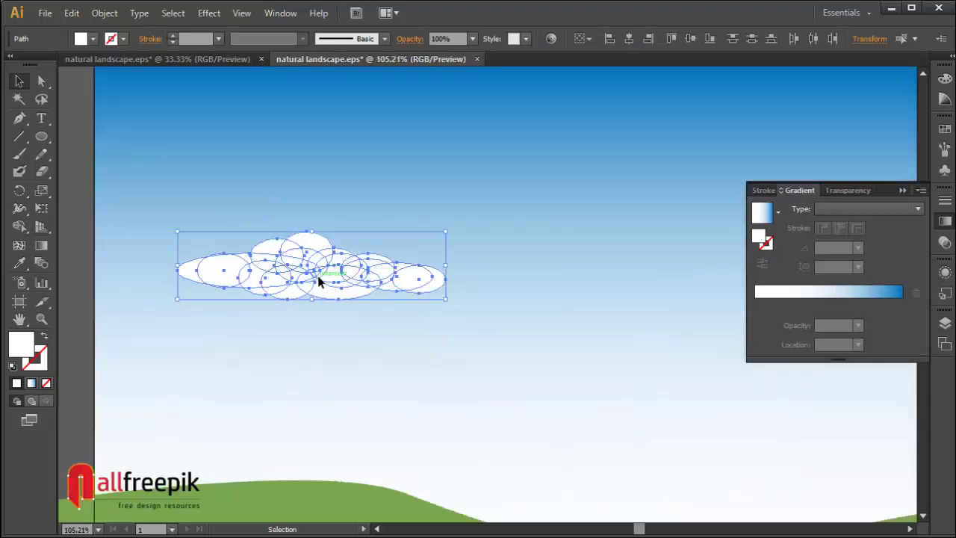
pyautogui.moveTo(318, 281); pyautogui.dragTo(557, 356)
pyautogui.moveTo(607, 303); pyautogui.dragTo(506, 327)
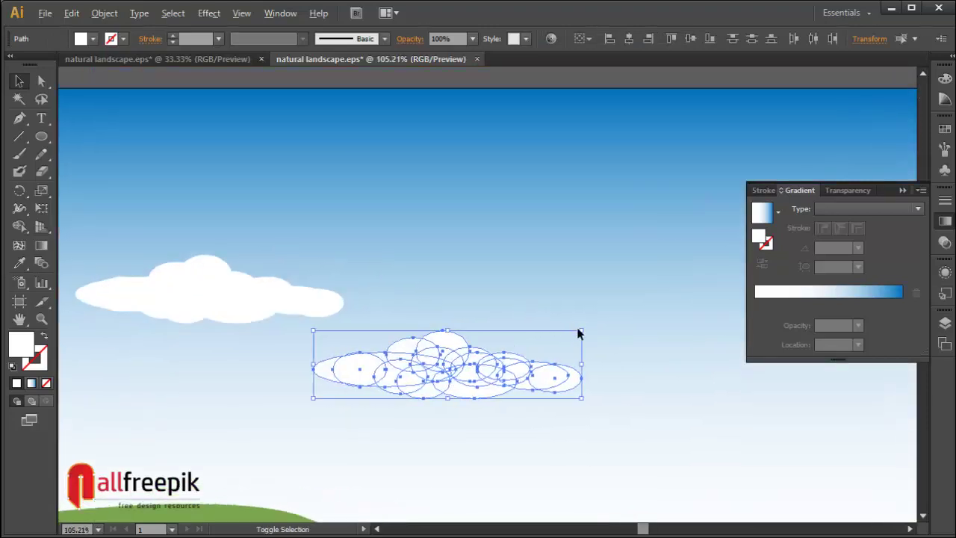
pyautogui.keyDown('alt'); pyautogui.keyDown('shift'); pyautogui.moveTo(579, 331); pyautogui.dragTo(531, 366); pyautogui.keyUp('shift'); pyautogui.keyUp('alt')
pyautogui.click(614, 391)
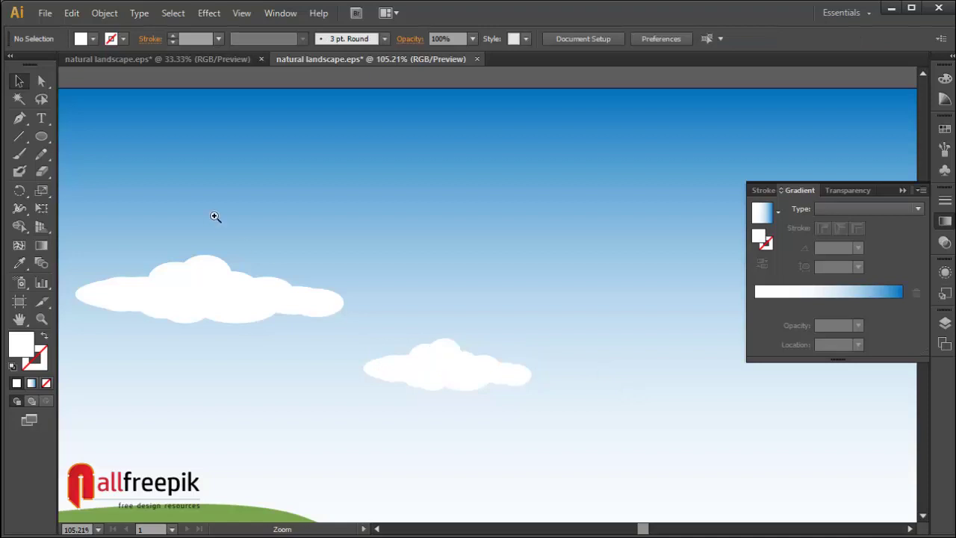
# - Enlarge the small cloud's top ellipse and pull its right-end ellipses in toward the centre
pyautogui.moveTo(212, 209); pyautogui.dragTo(680, 463)
pyautogui.moveTo(486, 329); pyautogui.dragTo(551, 347)
pyautogui.click(592, 281)
pyautogui.click(685, 276)
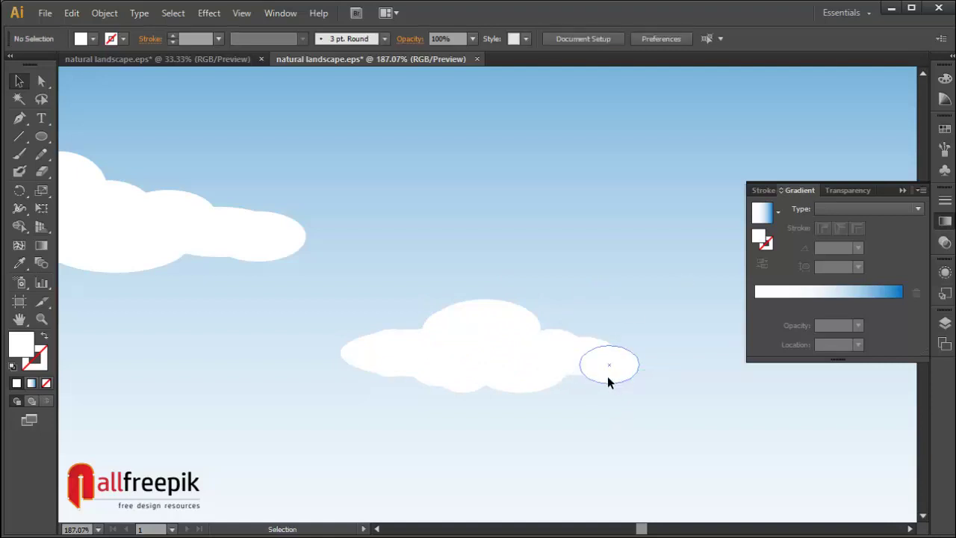
pyautogui.moveTo(608, 380); pyautogui.dragTo(553, 383)
pyautogui.click(573, 406)
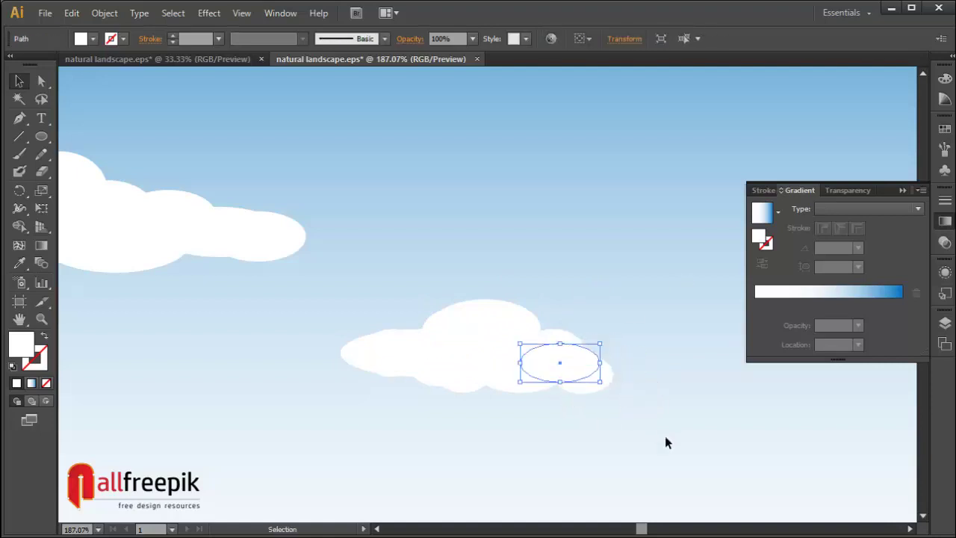
# - Rearrange the small cloud's left-end ellipses into a low long base with a rounded bump above it
pyautogui.click(665, 436)
pyautogui.moveTo(382, 360); pyautogui.dragTo(413, 341)
pyautogui.click(440, 418)
pyautogui.click(688, 280)
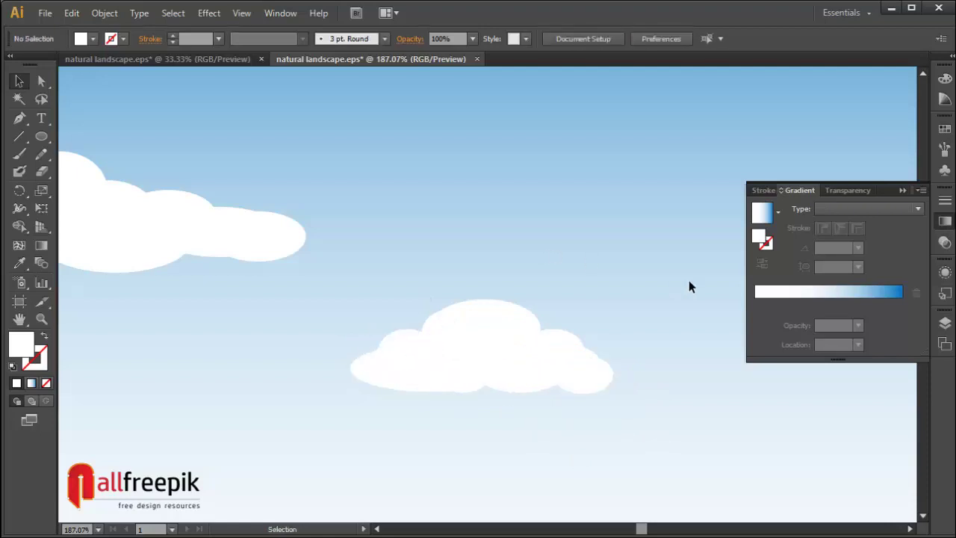
# - Widen the ellipse left of the small cloud's peak outward to the left
pyautogui.click(448, 322)
pyautogui.moveTo(484, 356); pyautogui.dragTo(486, 378)
pyautogui.hotkey('ctrl', 'z')
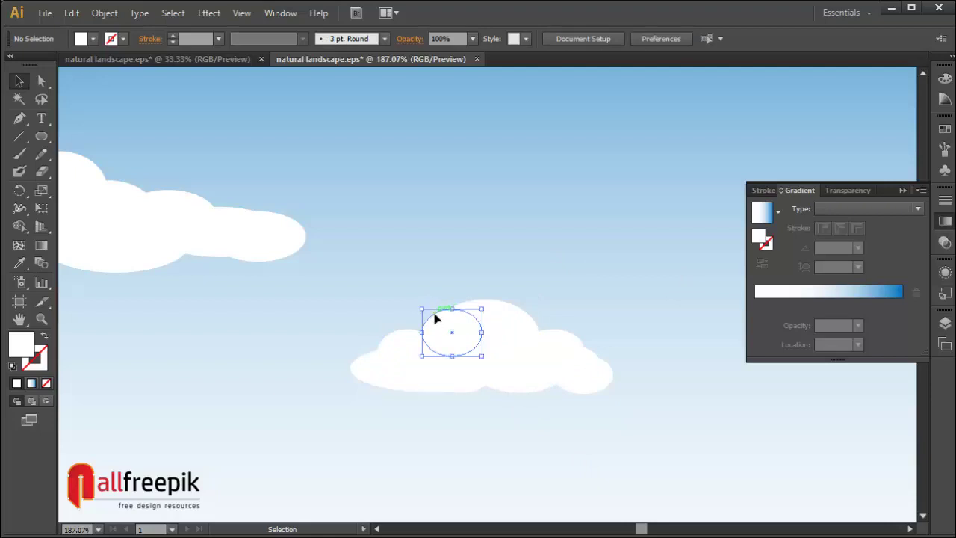
pyautogui.moveTo(422, 332); pyautogui.dragTo(400, 335)
pyautogui.click(490, 229)
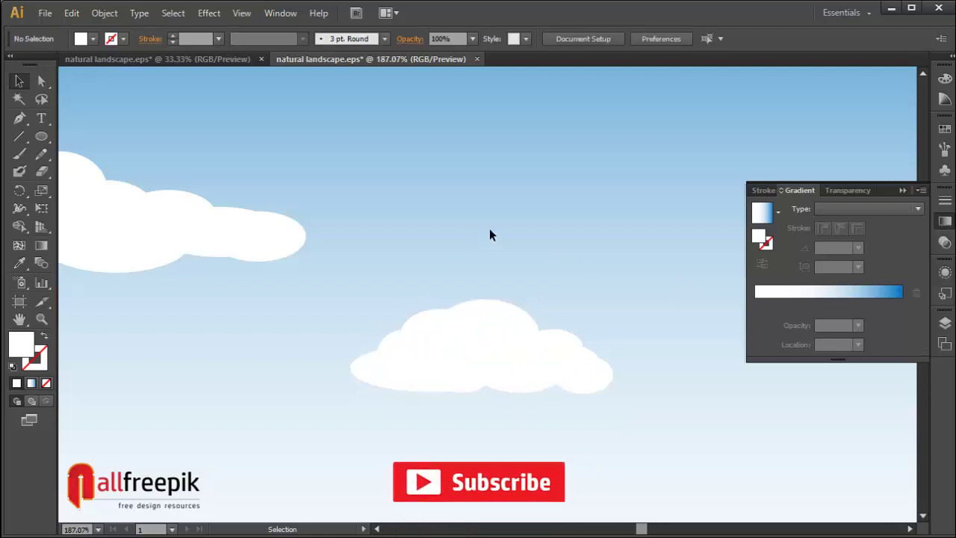
# - Flatten the long ellipse at the small cloud's left end by raising its lower edge
pyautogui.click(484, 385)
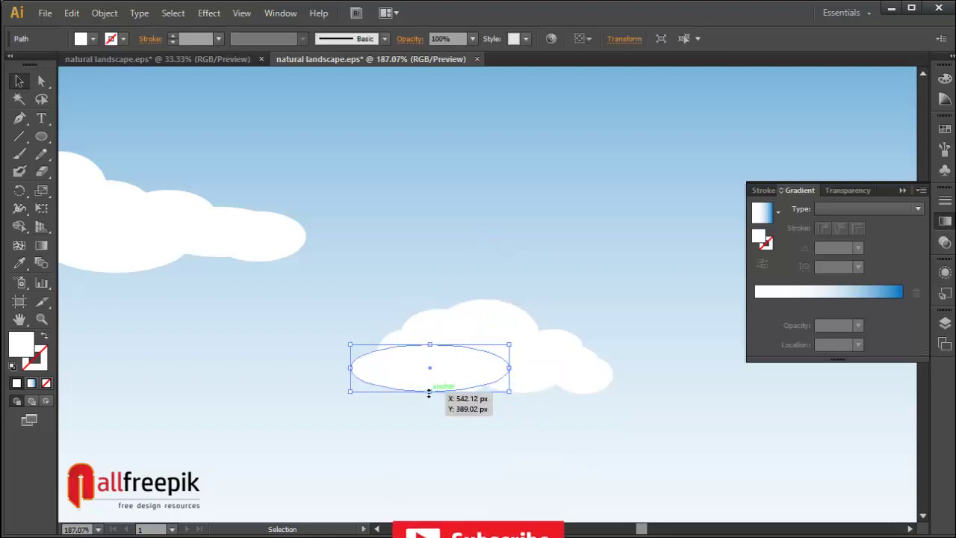
pyautogui.moveTo(428, 390); pyautogui.dragTo(425, 377)
pyautogui.click(479, 418)
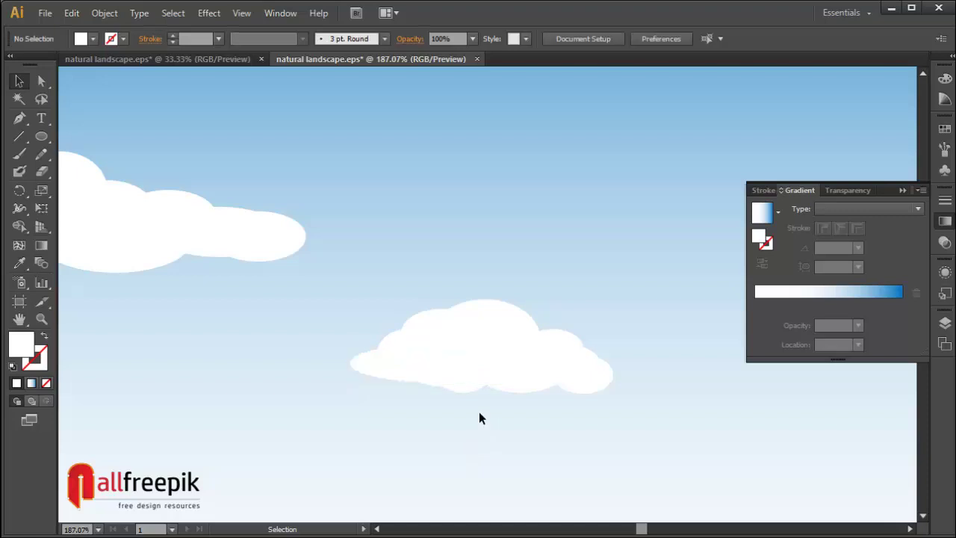
# - Stretch the small cloud's right-end ellipse outward and flatten it into a thin tapering tip
pyautogui.click(598, 383)
pyautogui.moveTo(613, 374); pyautogui.dragTo(680, 374)
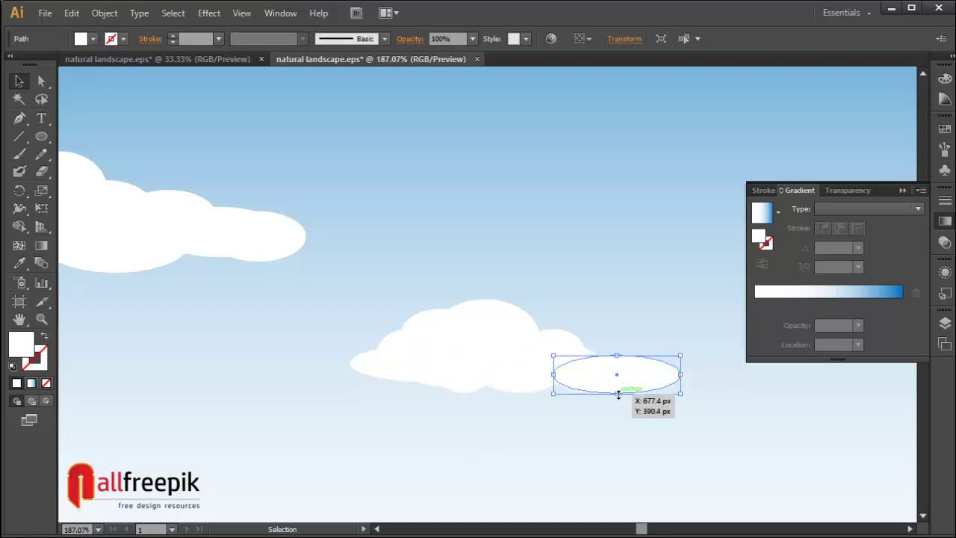
pyautogui.moveTo(617, 393); pyautogui.dragTo(629, 375)
pyautogui.click(711, 411)
pyautogui.click(634, 383)
pyautogui.click(669, 418)
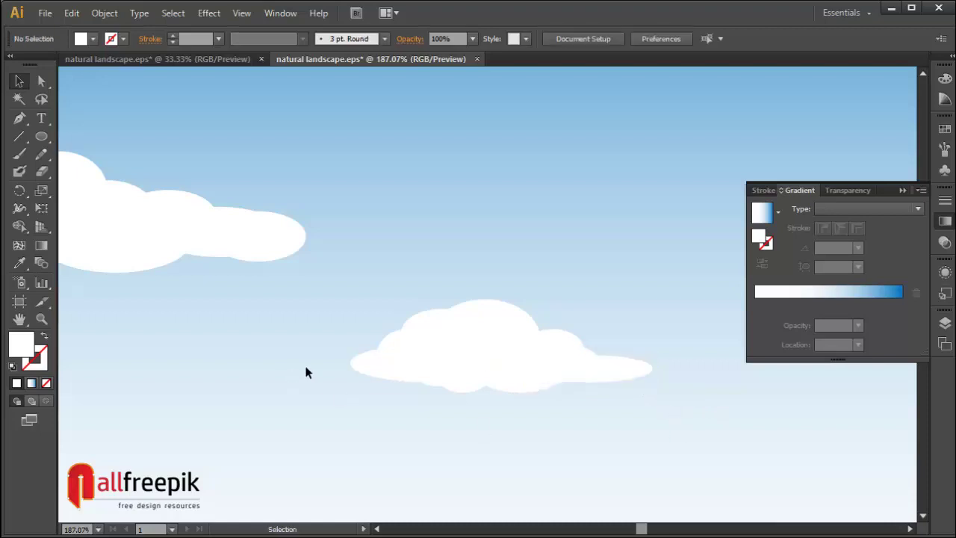
# - Stretch the small cloud's left-end ellipse further to the left and flatten it into a thin tip
pyautogui.click(361, 367)
pyautogui.moveTo(351, 363); pyautogui.dragTo(303, 364)
pyautogui.click(375, 421)
pyautogui.click(378, 373)
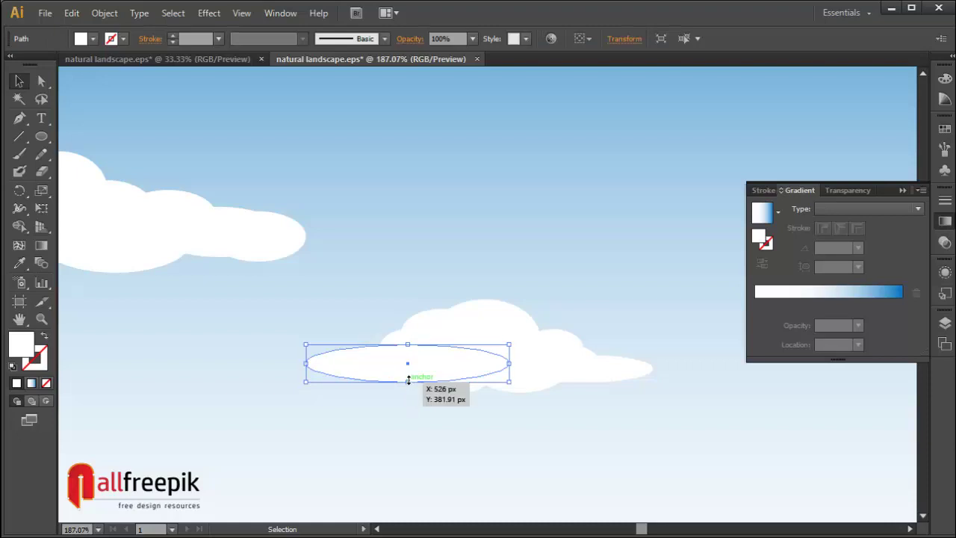
pyautogui.moveTo(409, 380); pyautogui.dragTo(408, 371)
pyautogui.click(426, 429)
# - Nudge the small cloud's peak, right bump and left shoulder ellipses slightly to even out the outline
pyautogui.click(407, 378)
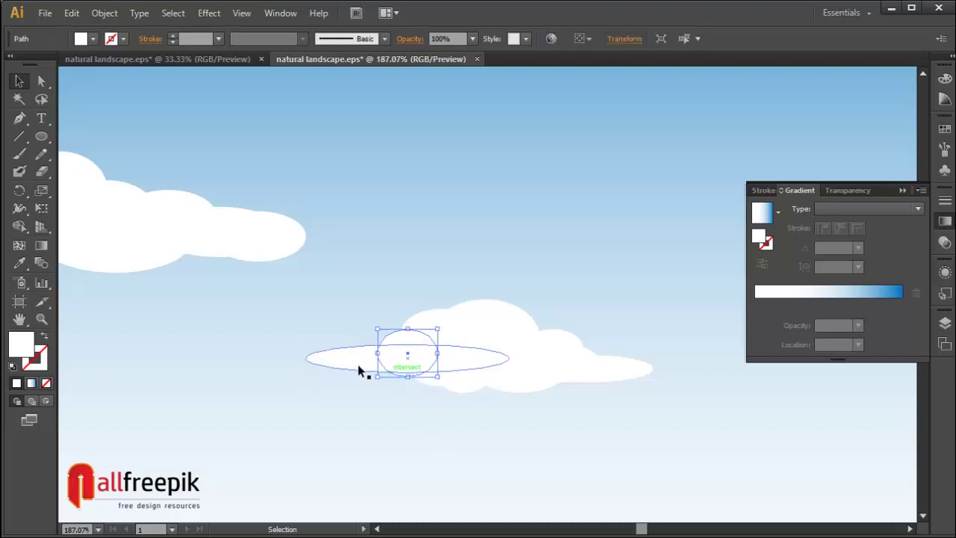
pyautogui.click(464, 437)
pyautogui.keyDown('ctrl'); pyautogui.keyDown('alt'); pyautogui.click(508, 423); pyautogui.keyUp('alt'); pyautogui.keyUp('ctrl')
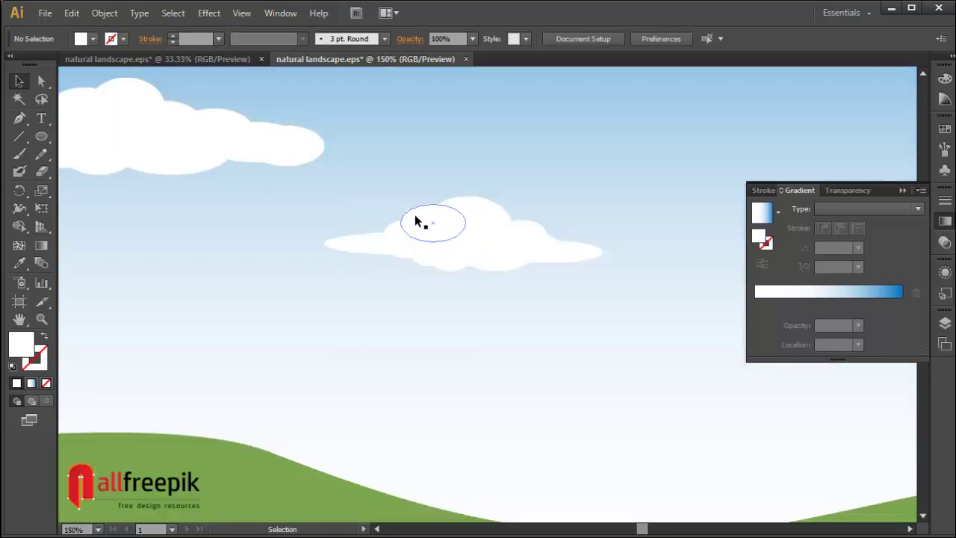
pyautogui.moveTo(420, 222); pyautogui.dragTo(421, 222)
pyautogui.click(562, 279)
pyautogui.moveTo(536, 233); pyautogui.dragTo(542, 229)
pyautogui.moveTo(488, 209); pyautogui.dragTo(493, 203)
pyautogui.click(608, 191)
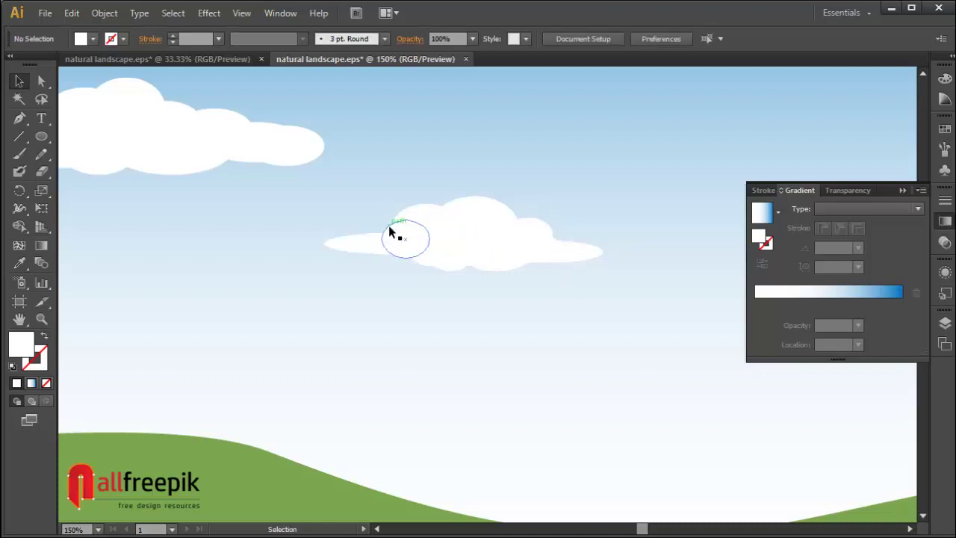
pyautogui.moveTo(384, 227); pyautogui.dragTo(384, 229)
pyautogui.moveTo(397, 262); pyautogui.dragTo(397, 259)
pyautogui.click(455, 365)
# - Copy the small cloud to the right side of the sky just above the hill and widen the copy slightly
pyautogui.keyDown('ctrl'); pyautogui.keyDown('alt'); pyautogui.click(613, 305); pyautogui.keyUp('alt'); pyautogui.keyUp('ctrl')
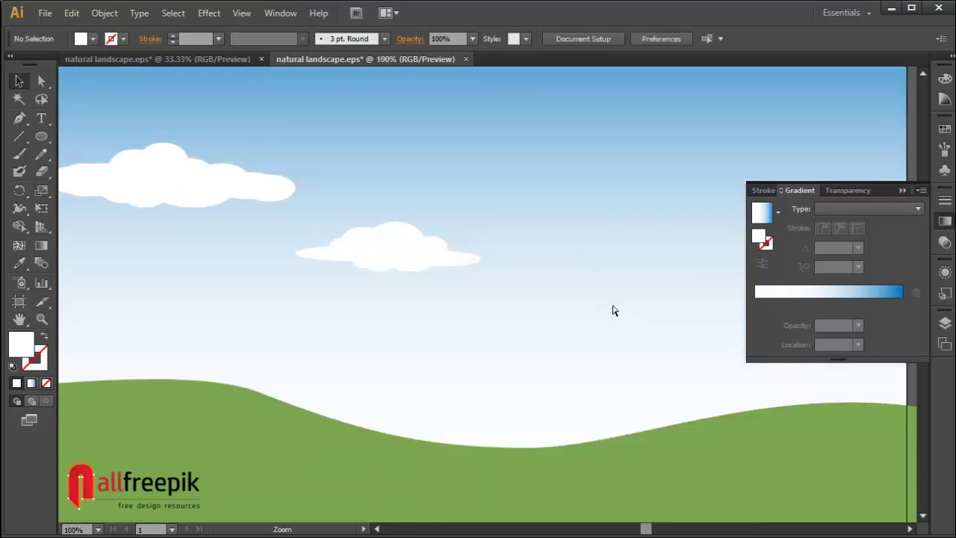
pyautogui.moveTo(608, 301); pyautogui.dragTo(563, 358)
pyautogui.moveTo(470, 258); pyautogui.dragTo(240, 378)
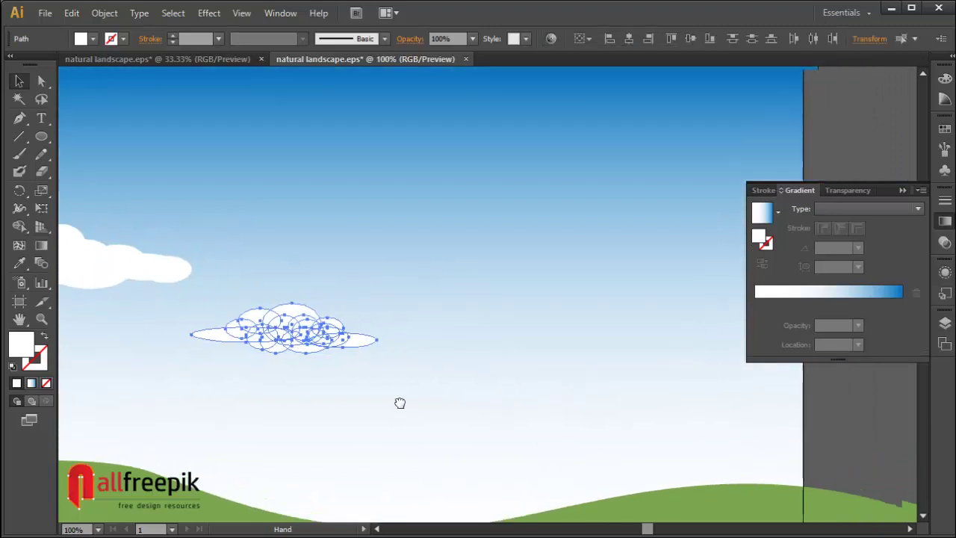
pyautogui.moveTo(278, 349); pyautogui.dragTo(638, 432)
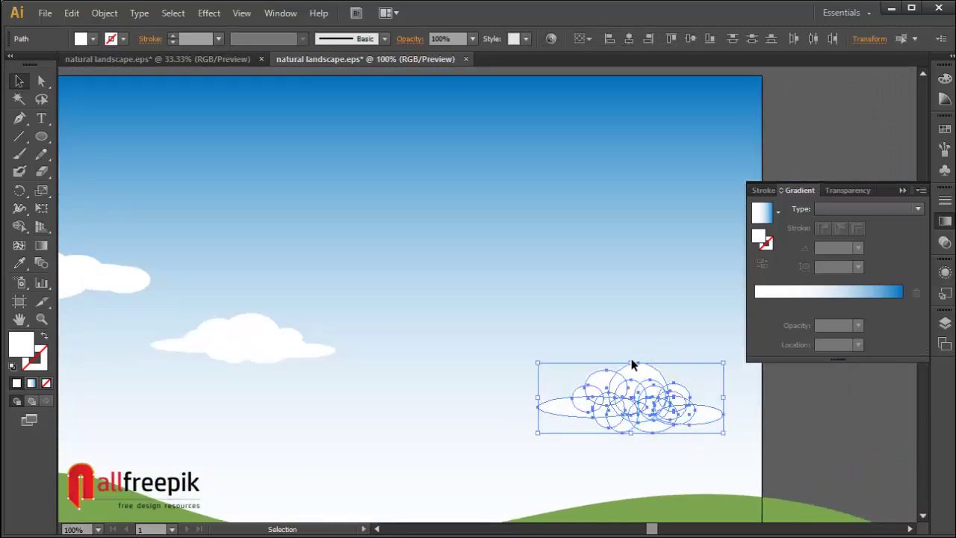
pyautogui.moveTo(631, 362); pyautogui.dragTo(635, 388)
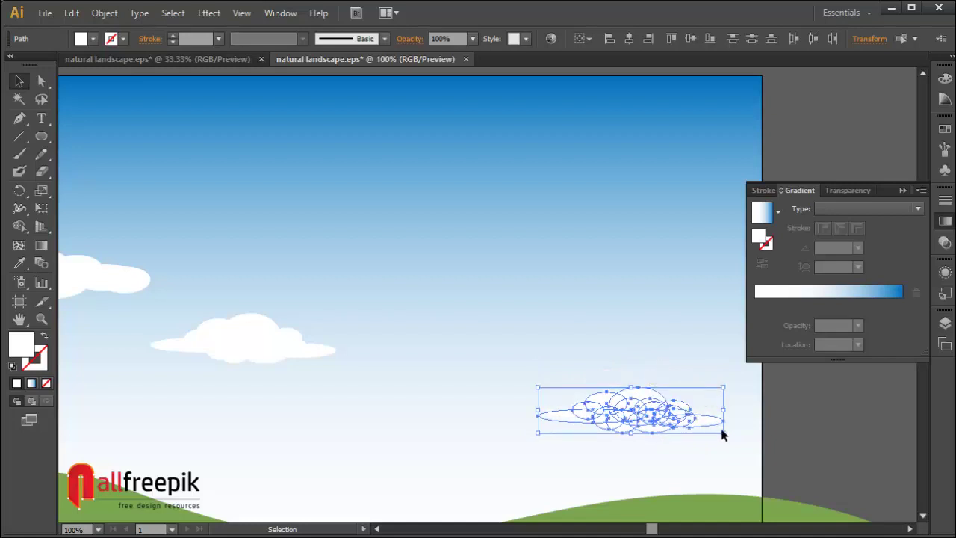
pyautogui.moveTo(725, 409); pyautogui.dragTo(744, 409)
pyautogui.click(815, 460)
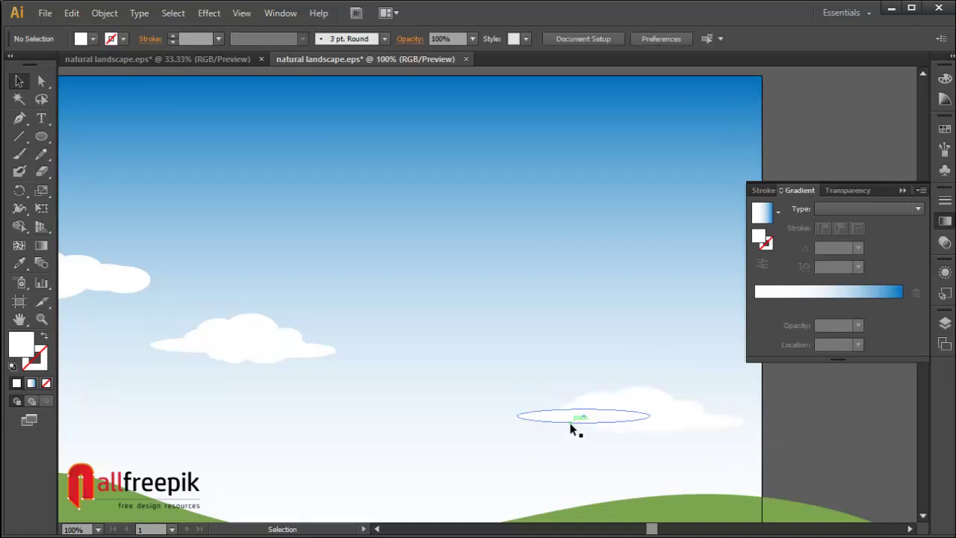
# - Tuck the new cloud's long end ellipses under its body and shift the rounded right-end ellipse outward
pyautogui.moveTo(569, 421); pyautogui.dragTo(595, 433)
pyautogui.click(673, 460)
pyautogui.hotkey('ctrl', 'space')
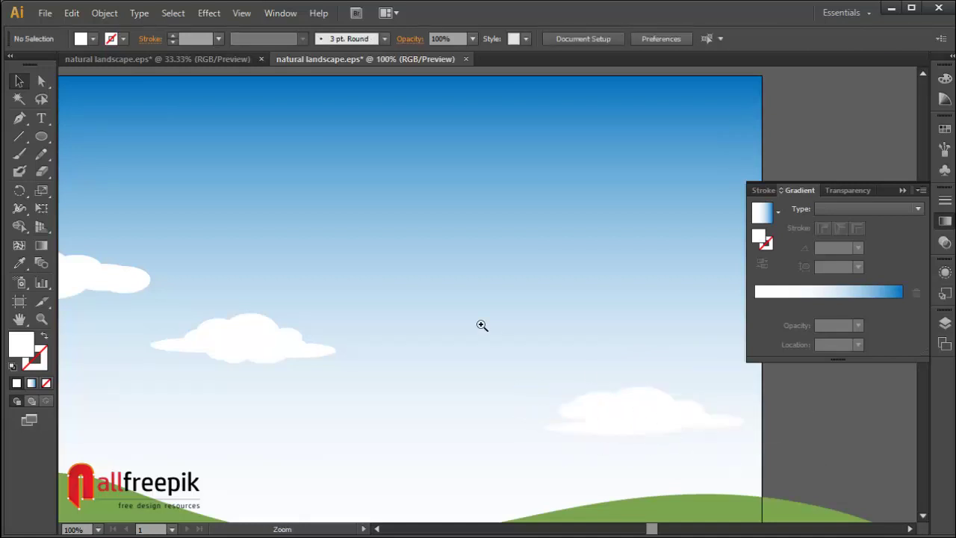
pyautogui.moveTo(491, 329); pyautogui.dragTo(859, 514)
pyautogui.moveTo(606, 307); pyautogui.dragTo(469, 314)
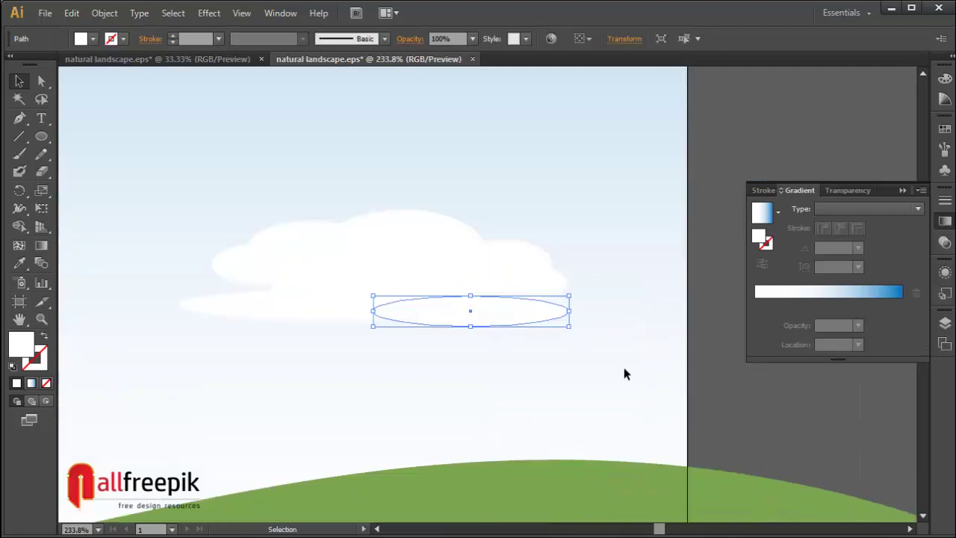
pyautogui.hotkey('ctrl', 'shift', 'a')
pyautogui.moveTo(556, 295); pyautogui.dragTo(587, 305)
pyautogui.hotkey('ctrl', 'shift', 'a')
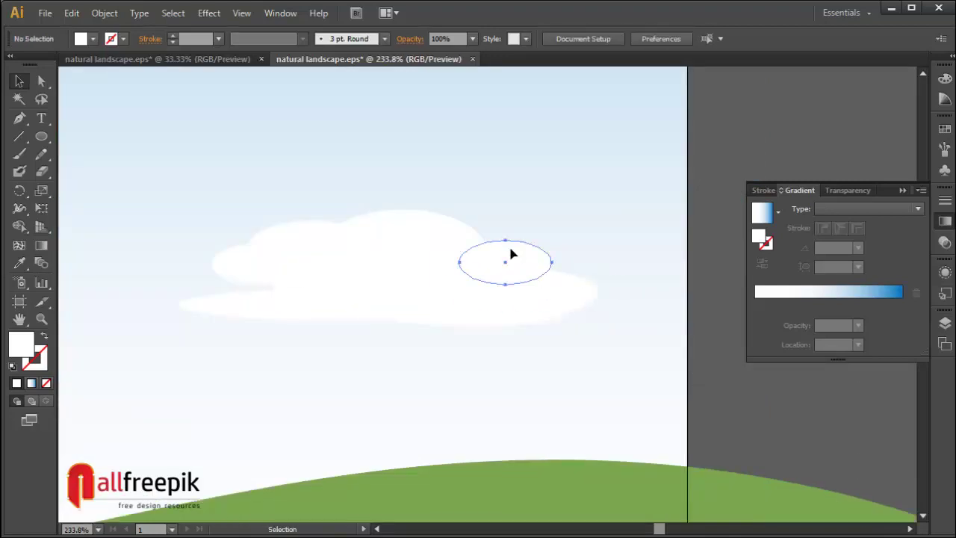
# - Extend the right-hand cloud at both ends with more overlapping ellipses, reaching the artboard's right edge
pyautogui.moveTo(509, 248); pyautogui.dragTo(550, 255)
pyautogui.click(418, 232)
pyautogui.hotkey('ctrl', 'shift', 'a')
pyautogui.moveTo(241, 269); pyautogui.dragTo(641, 282)
pyautogui.hotkey('ctrl', 'shift', 'a')
pyautogui.moveTo(653, 305); pyautogui.dragTo(241, 235)
pyautogui.click(708, 351)
pyautogui.click(708, 345)
pyautogui.click(285, 416)
# - Build up the right-hand cloud's crest with overlapping ellipses across its top middle
pyautogui.click(388, 196)
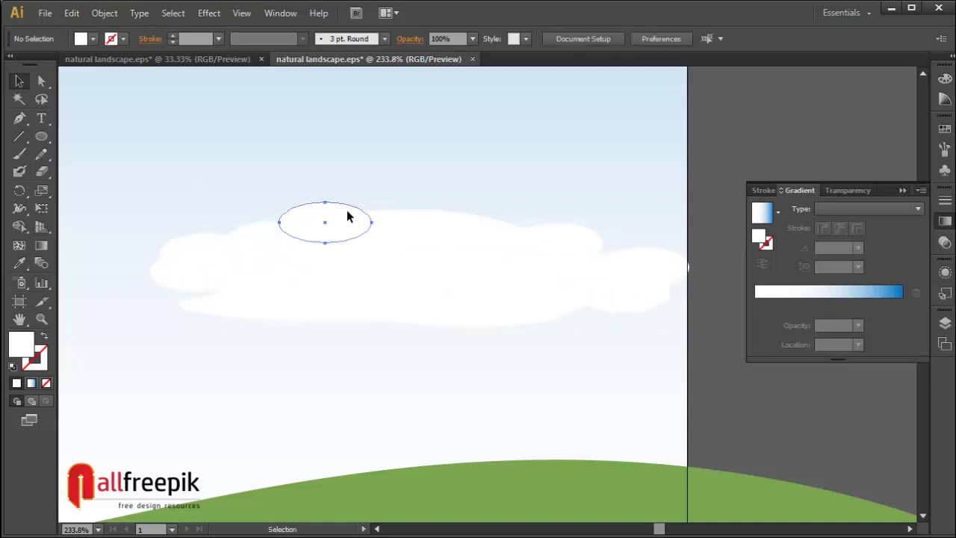
pyautogui.moveTo(348, 213); pyautogui.dragTo(471, 209)
pyautogui.click(501, 171)
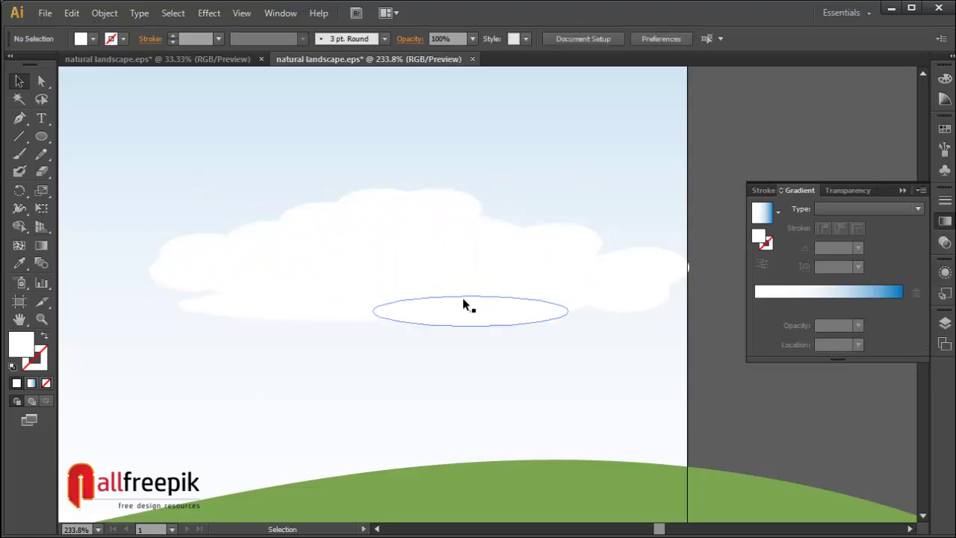
# - Shift the right-hand cloud's lower right ellipse up and outward, and make its long lower left ellipse taller
pyautogui.click(463, 306)
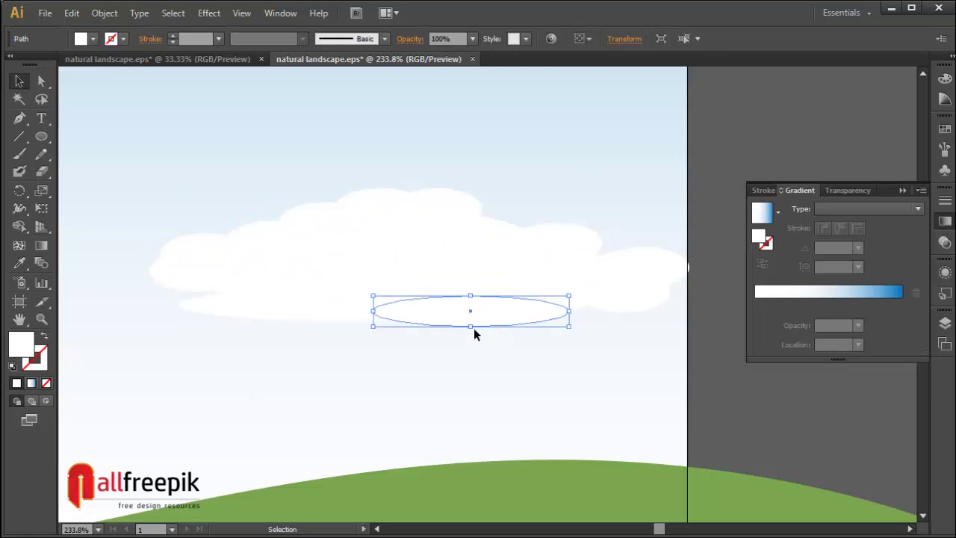
pyautogui.click(609, 414)
pyautogui.moveTo(510, 317); pyautogui.dragTo(545, 303)
pyautogui.click(605, 412)
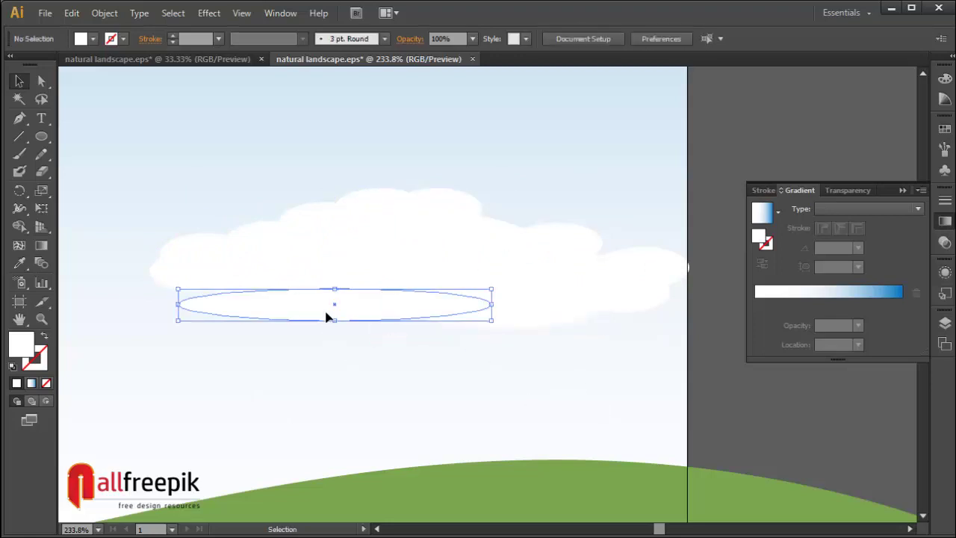
pyautogui.moveTo(334, 319); pyautogui.dragTo(305, 307)
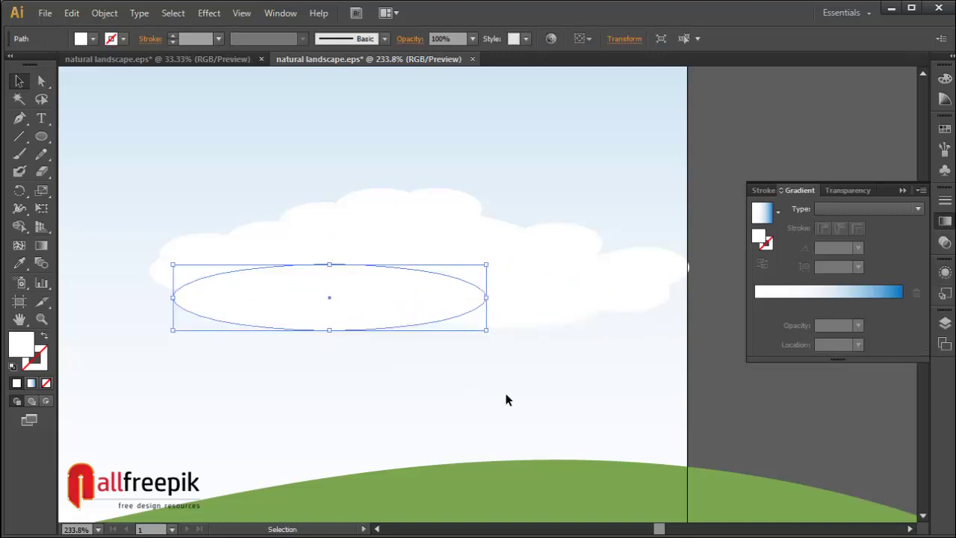
pyautogui.click(506, 395)
# - Stretch the right-hand cloud's left-end ellipse outward to the left into a tapering tip
pyautogui.keyDown('ctrl'); pyautogui.keyDown('alt'); pyautogui.click(545, 382); pyautogui.keyUp('alt'); pyautogui.keyUp('ctrl')
pyautogui.click(286, 228)
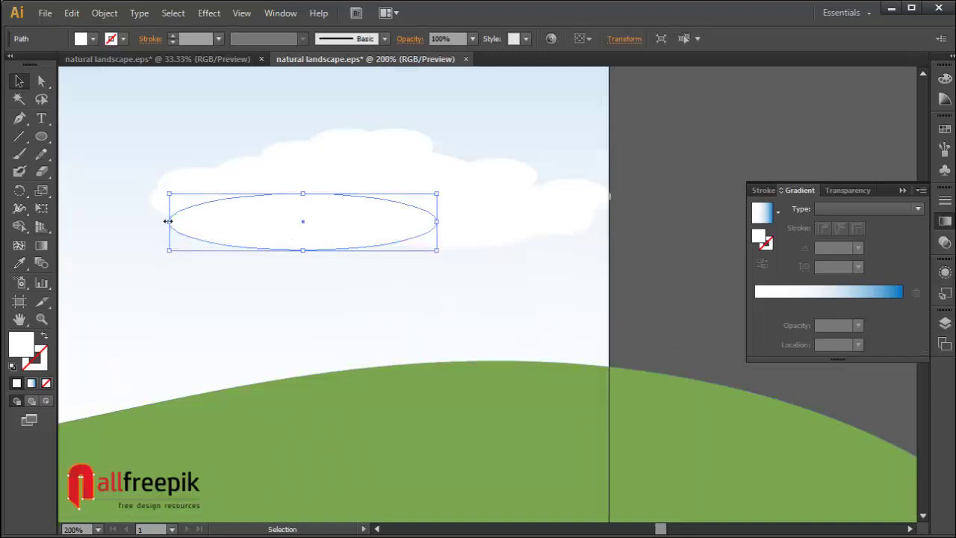
pyautogui.click(158, 201)
pyautogui.moveTo(150, 201); pyautogui.dragTo(105, 199)
pyautogui.click(162, 229)
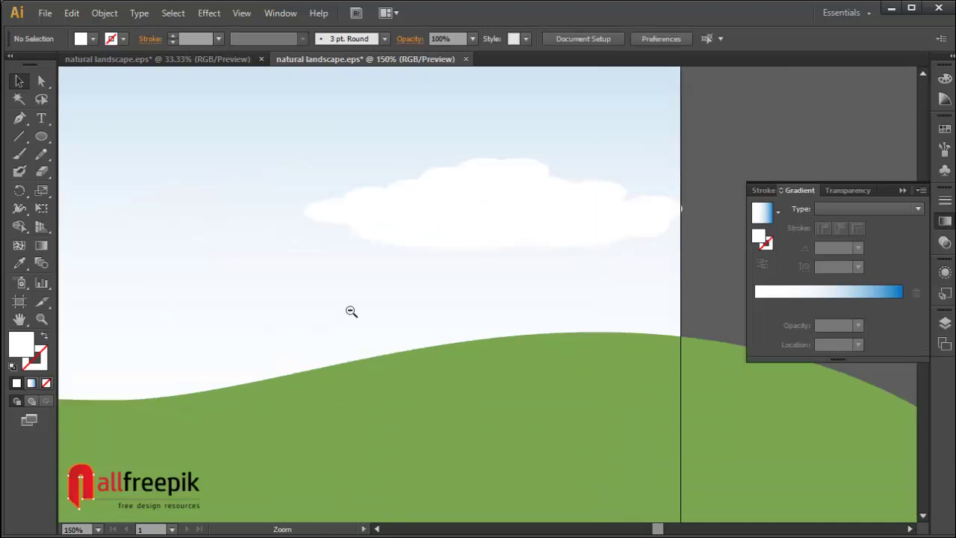
# - Nudge the topmost ellipse of the right-hand cloud's crest slightly upward
pyautogui.keyDown('ctrl'); pyautogui.keyDown('alt'); pyautogui.click(350, 311); pyautogui.keyUp('alt'); pyautogui.keyUp('ctrl')
pyautogui.click(580, 205)
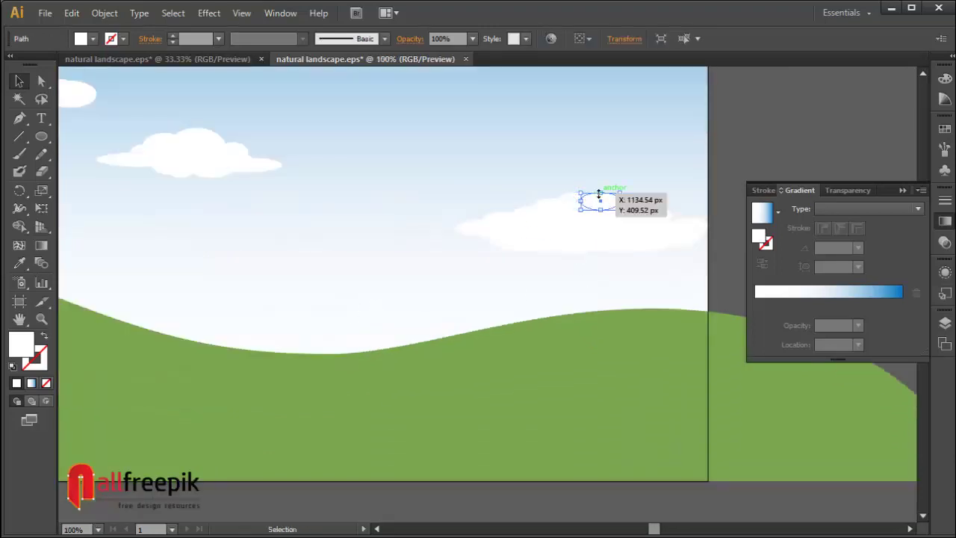
pyautogui.click(597, 165)
pyautogui.moveTo(410, 158); pyautogui.dragTo(776, 386)
pyautogui.moveTo(452, 135); pyautogui.dragTo(454, 127)
# - Move the whole right-hand cloud left, clear of the artboard's right edge, and stretch it slightly wider
pyautogui.click(141, 102)
pyautogui.moveTo(191, 115); pyautogui.dragTo(679, 301)
pyautogui.moveTo(589, 220); pyautogui.dragTo(509, 226)
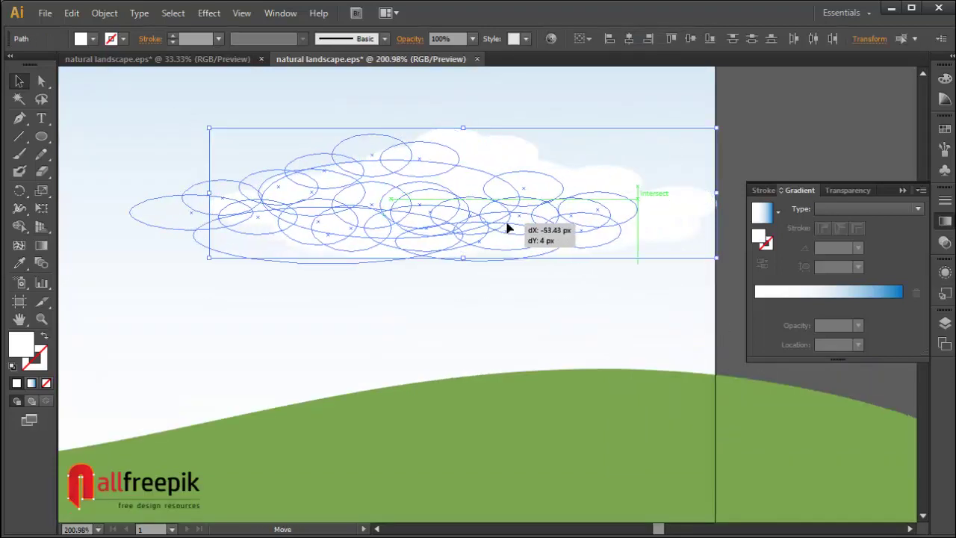
pyautogui.moveTo(642, 204); pyautogui.dragTo(678, 200)
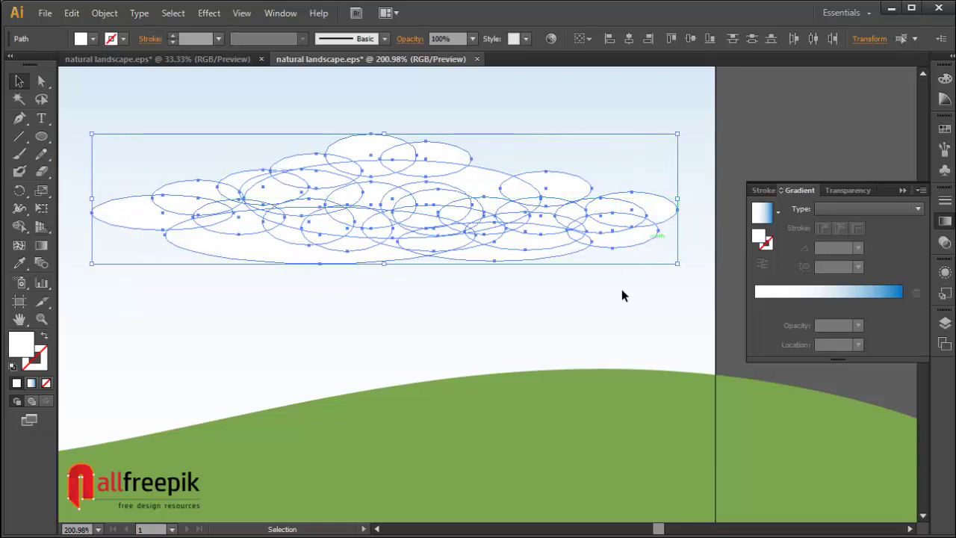
pyautogui.hotkey('ctrl', 'alt', 'space')
pyautogui.click(599, 319)
pyautogui.click(598, 316)
pyautogui.click(510, 301)
# - Draw a small white ellipse in the upper right sky as the base of a new cloud
pyautogui.press('space')
pyautogui.moveTo(514, 307); pyautogui.dragTo(672, 404)
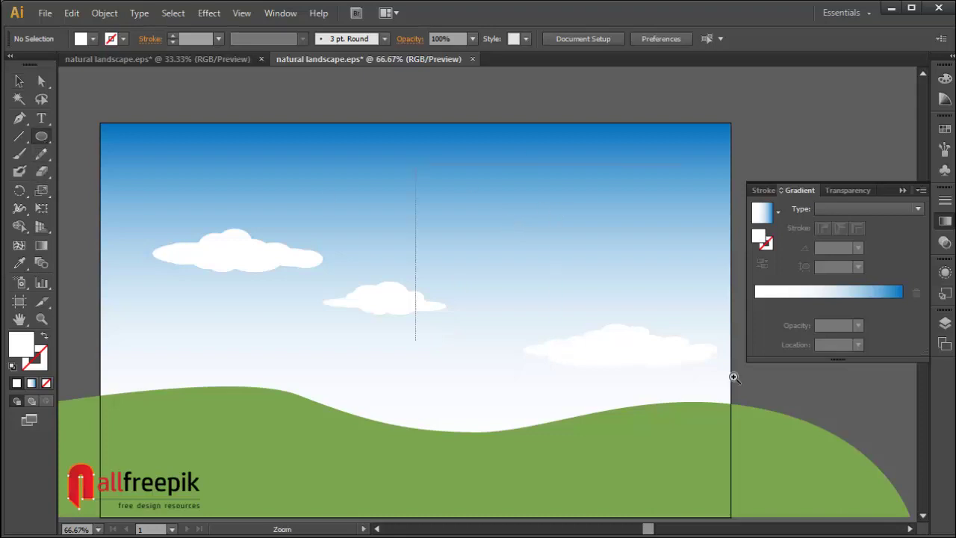
pyautogui.moveTo(734, 377); pyautogui.dragTo(739, 382)
pyautogui.moveTo(407, 225); pyautogui.dragTo(504, 236)
pyautogui.click(19, 80)
pyautogui.hotkey('ctrl', 'shift', 'a')
# - Build a small compact cloud in the upper right sky from overlapping copies of the ellipse
pyautogui.click(483, 263)
pyautogui.click(512, 245)
pyautogui.click(517, 255)
pyautogui.click(514, 250)
pyautogui.moveTo(463, 211); pyautogui.dragTo(384, 186)
pyautogui.click(471, 200)
pyautogui.hotkey('ctrl', 'shift', 'a')
pyautogui.click(604, 269)
pyautogui.moveTo(511, 198); pyautogui.dragTo(499, 202)
pyautogui.click(535, 274)
pyautogui.moveTo(535, 273); pyautogui.dragTo(412, 240)
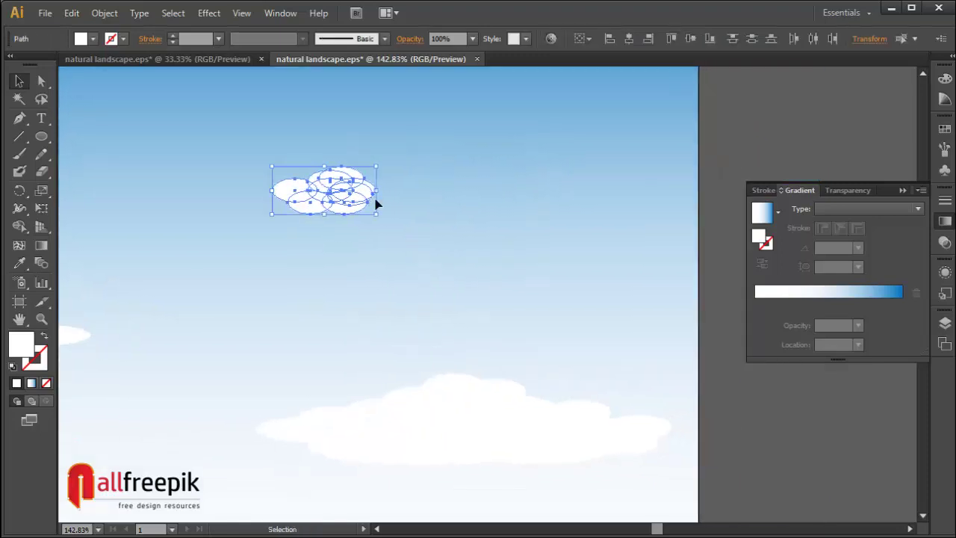
# - Duplicate the small cloud down to the right and lengthen the copy with extra ellipses and a raised right end
pyautogui.keyDown('alt'); pyautogui.moveTo(376, 204); pyautogui.dragTo(591, 255); pyautogui.keyUp('alt')
pyautogui.click(590, 299)
pyautogui.hotkey('ctrl', 'shift', 'a')
pyautogui.hotkey('ctrl', 'shift', 'a')
pyautogui.moveTo(489, 280); pyautogui.dragTo(525, 261)
pyautogui.hotkey('ctrl', 'shift', 'a')
pyautogui.hotkey('ctrl', 'shift', 'a')
pyautogui.hotkey('ctrl', 'shift', 'a')
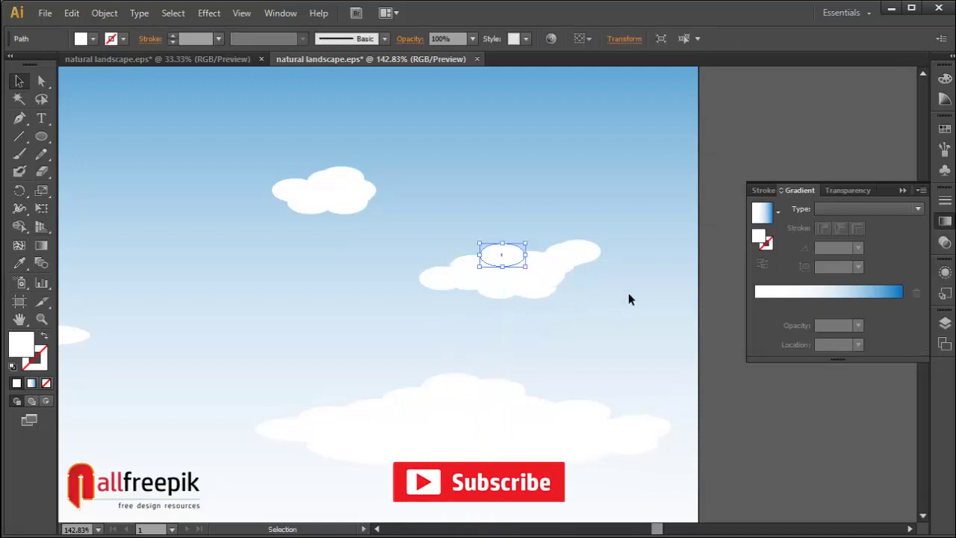
pyautogui.hotkey('ctrl', 'shift', 'a')
# - Duplicate the cloud with the raised right end into the left part of the sky, below the large left cloud
pyautogui.keyDown('ctrl'); pyautogui.keyDown('alt'); pyautogui.click(597, 323); pyautogui.keyUp('alt'); pyautogui.keyUp('ctrl')
pyautogui.keyDown('ctrl'); pyautogui.keyDown('alt'); pyautogui.click(598, 323); pyautogui.keyUp('alt'); pyautogui.keyUp('ctrl')
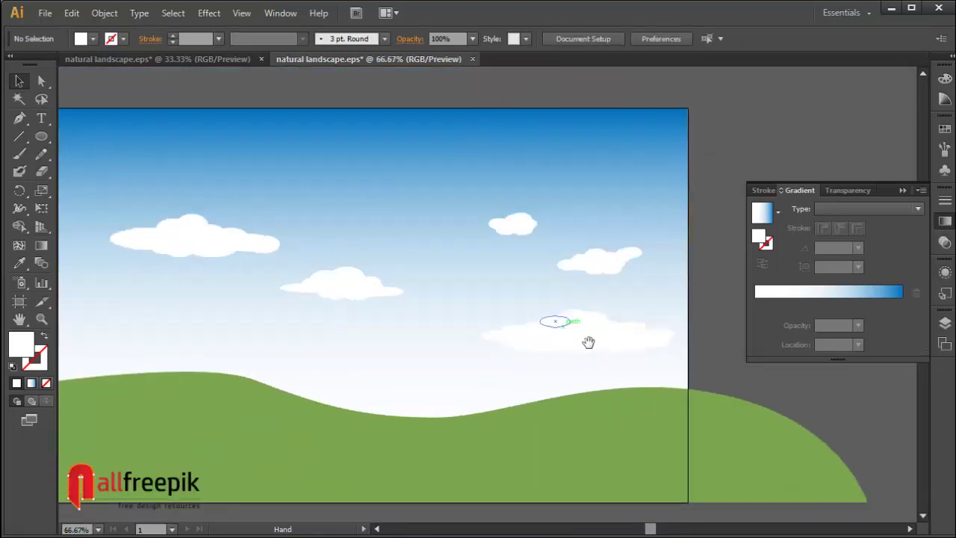
pyautogui.moveTo(626, 293); pyautogui.dragTo(104, 310)
pyautogui.moveTo(156, 324); pyautogui.dragTo(250, 296)
pyautogui.click(290, 321)
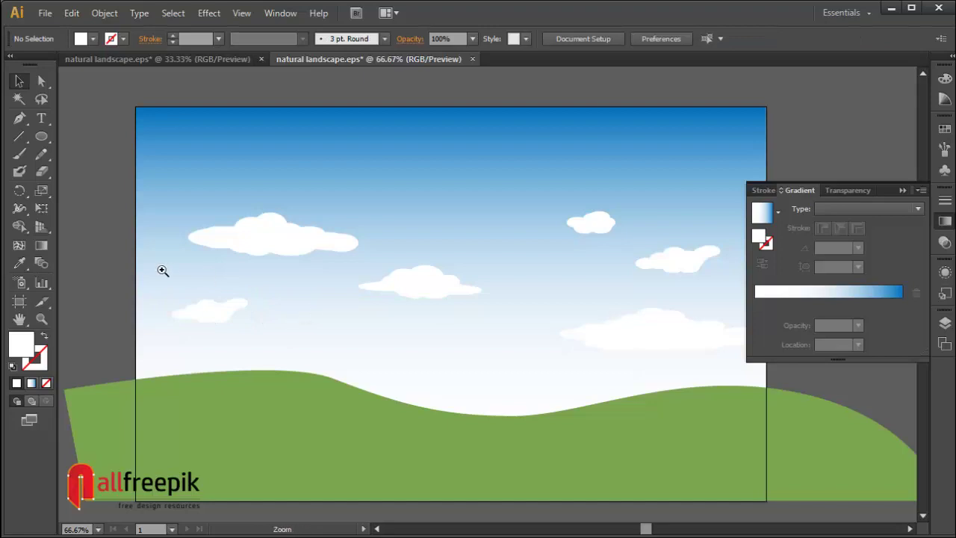
# - Stretch the duplicated lower left cloud horizontally to the right
pyautogui.moveTo(468, 451); pyautogui.dragTo(468, 451)
pyautogui.click(262, 196)
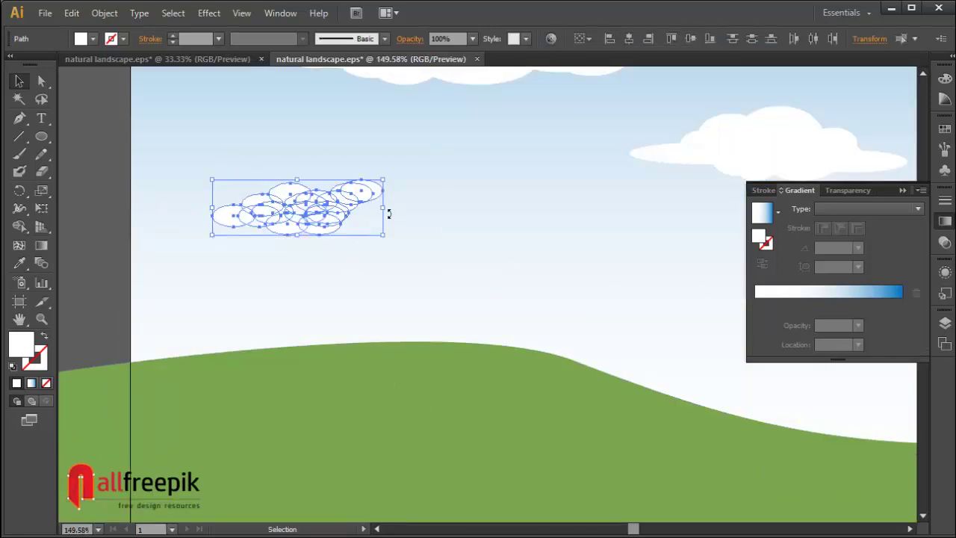
pyautogui.moveTo(385, 209); pyautogui.dragTo(444, 209)
pyautogui.click(481, 254)
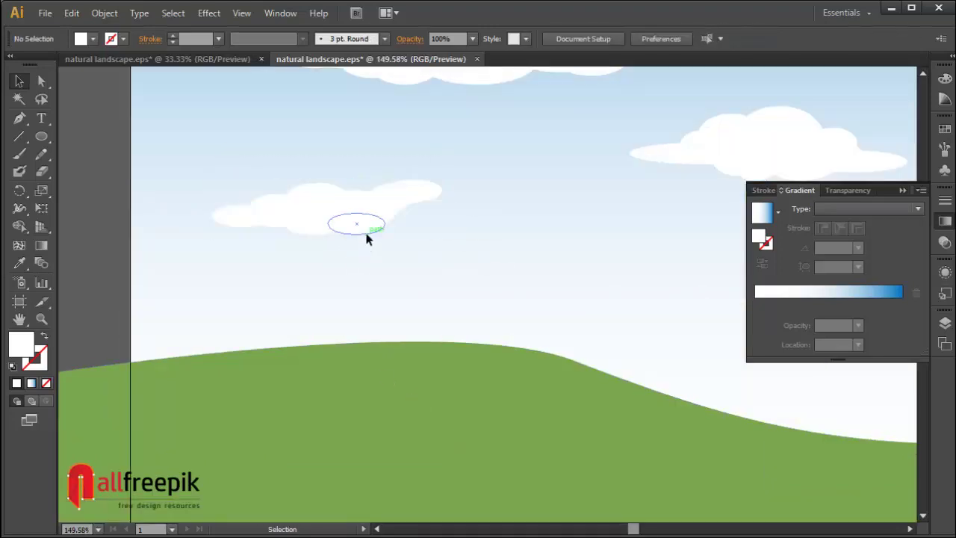
# - Move the lower left cloud's two bottom ellipses upward to flatten its underside and fill out its top
pyautogui.moveTo(366, 237); pyautogui.dragTo(368, 215)
pyautogui.click(406, 248)
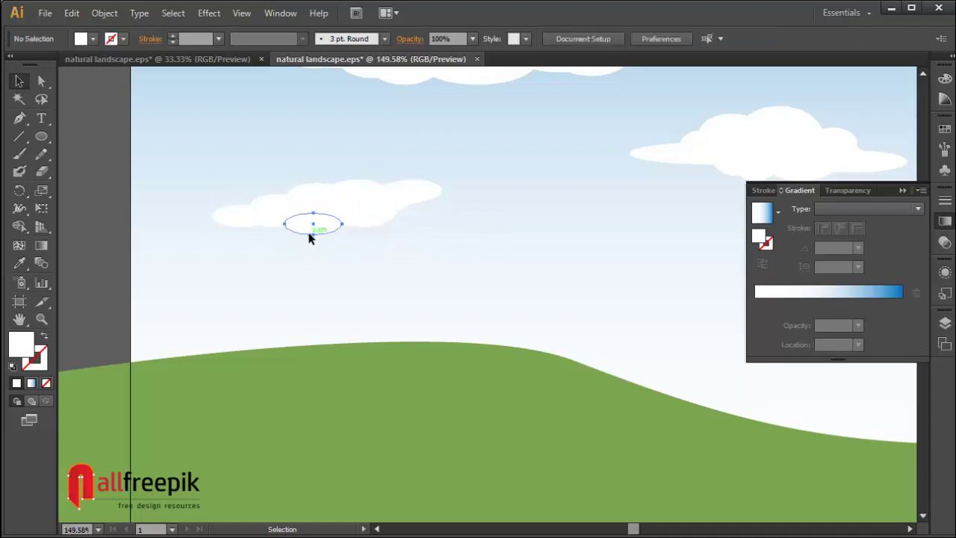
pyautogui.moveTo(310, 237); pyautogui.dragTo(289, 207)
pyautogui.click(387, 275)
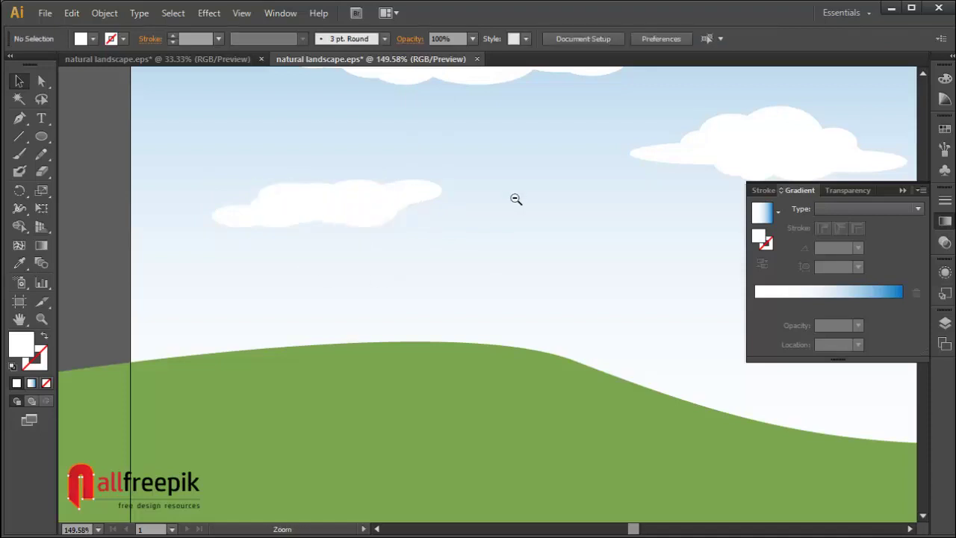
# - Scale the middle cloud down slightly, keeping its upper left corner in place
pyautogui.keyDown('ctrl'); pyautogui.keyDown('alt'); pyautogui.click(514, 198); pyautogui.keyUp('alt'); pyautogui.keyUp('ctrl')
pyautogui.keyDown('ctrl'); pyautogui.keyDown('alt'); pyautogui.click(515, 199); pyautogui.keyUp('alt'); pyautogui.keyUp('ctrl')
pyautogui.keyDown('ctrl'); pyautogui.keyDown('alt'); pyautogui.click(514, 199); pyautogui.keyUp('alt'); pyautogui.keyUp('ctrl')
pyautogui.moveTo(669, 409); pyautogui.dragTo(490, 245)
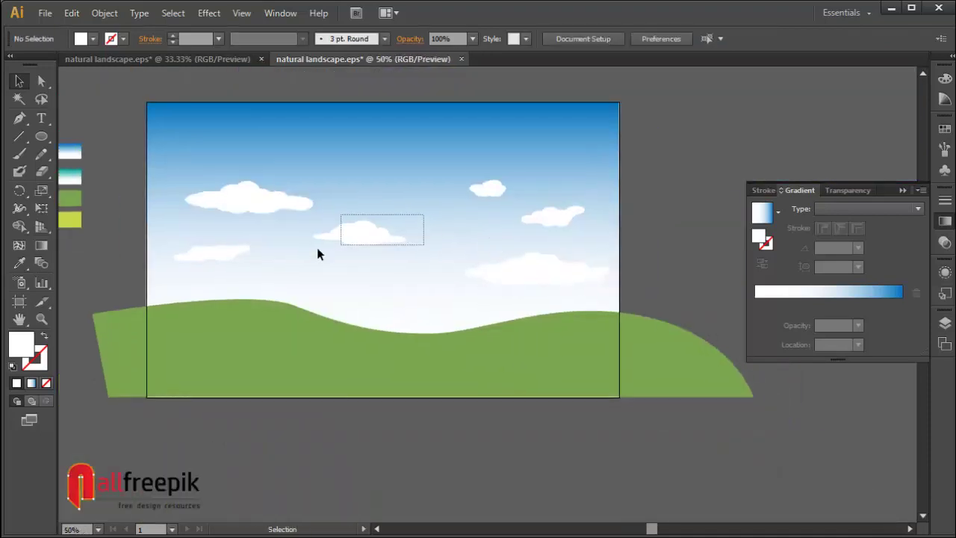
pyautogui.moveTo(316, 255); pyautogui.dragTo(336, 252)
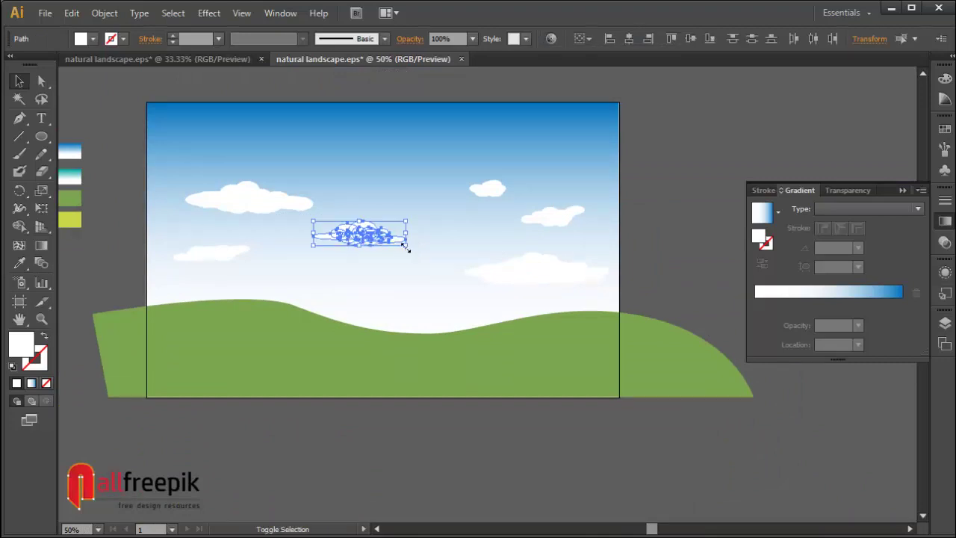
pyautogui.moveTo(406, 246); pyautogui.dragTo(390, 240)
pyautogui.click(480, 215)
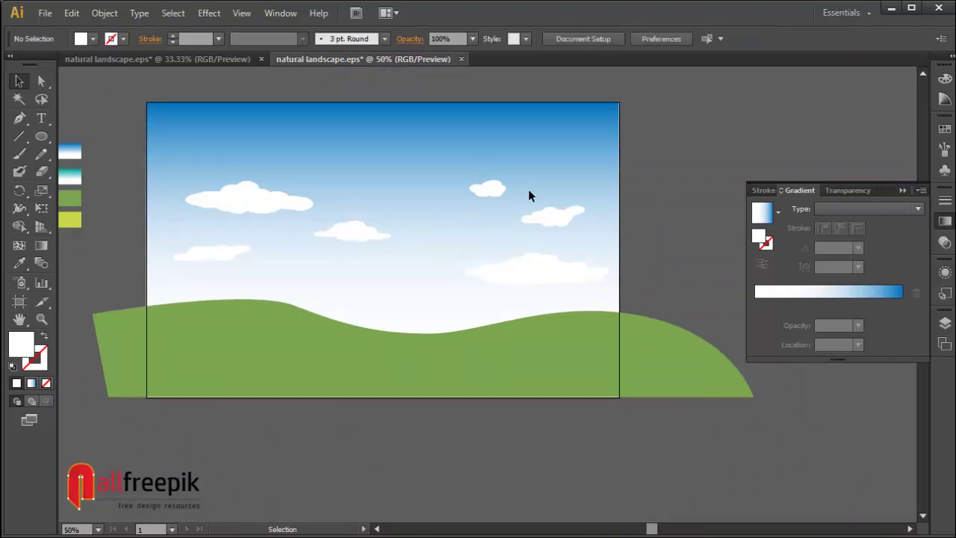
# - Shrink the large right-hand cloud and shift the small upper right cloud a little to the left
pyautogui.moveTo(590, 263); pyautogui.dragTo(512, 302)
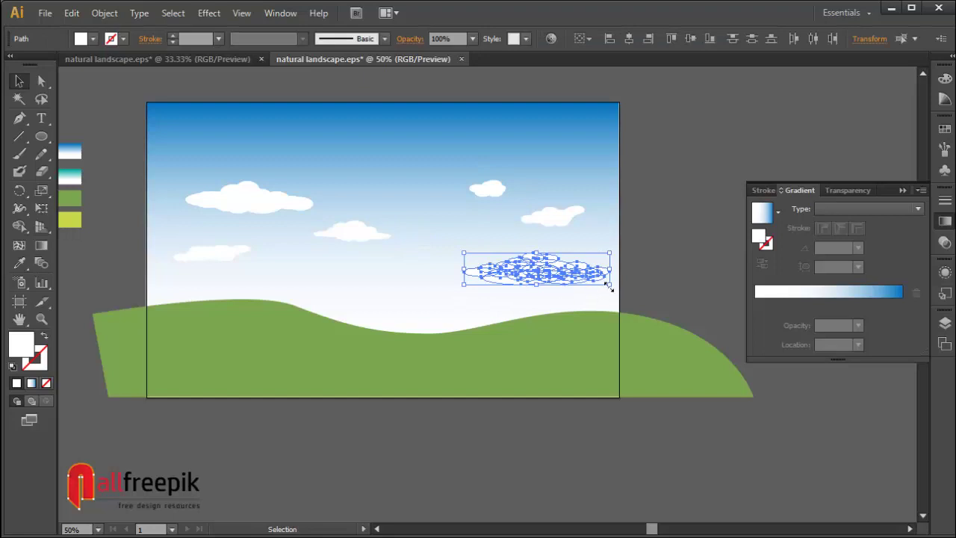
pyautogui.moveTo(608, 286); pyautogui.dragTo(584, 264)
pyautogui.click(649, 196)
pyautogui.moveTo(537, 171); pyautogui.dragTo(472, 195)
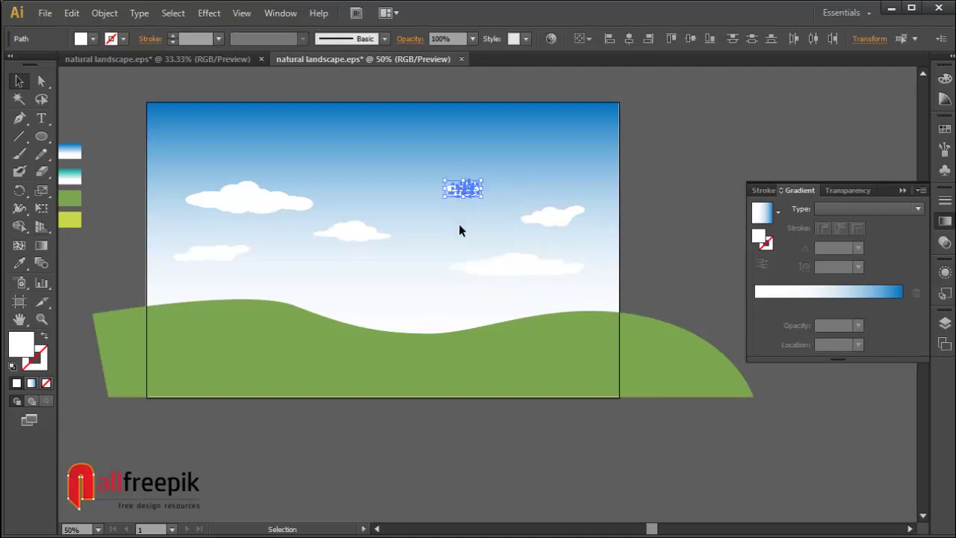
# - Start a low white cloud just above the left hill's crest from overlapping ellipses
pyautogui.moveTo(117, 78); pyautogui.dragTo(712, 336)
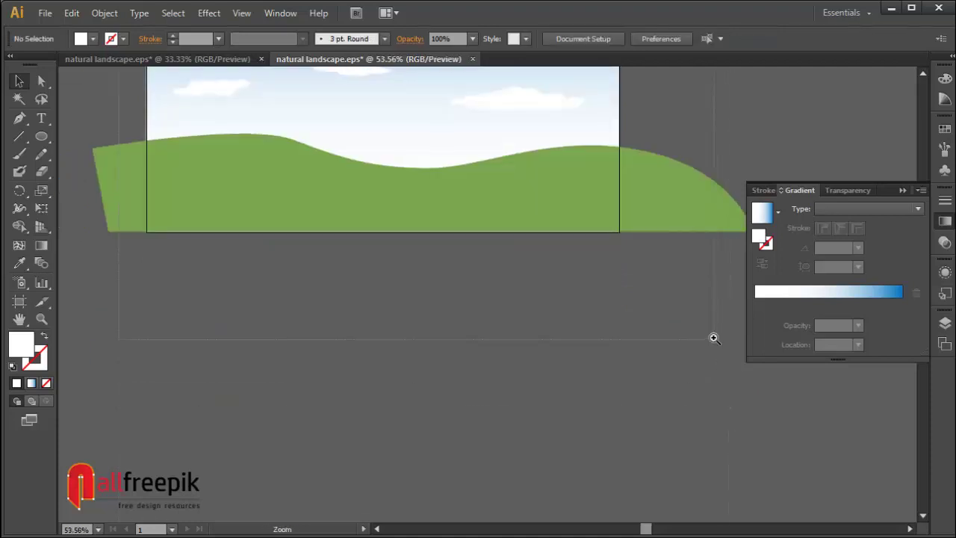
pyautogui.moveTo(612, 317); pyautogui.dragTo(571, 347)
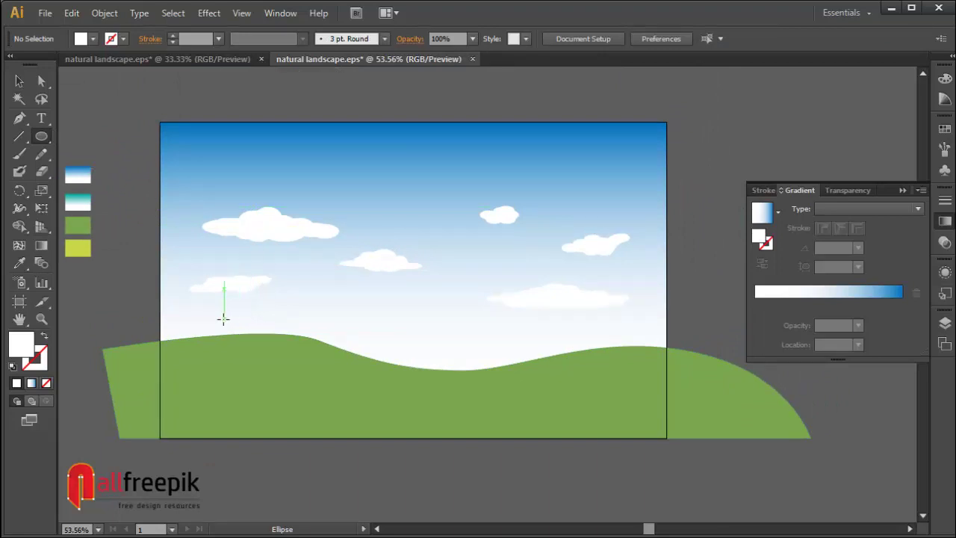
pyautogui.moveTo(192, 326); pyautogui.dragTo(376, 408)
pyautogui.click(19, 81)
pyautogui.moveTo(272, 257); pyautogui.dragTo(649, 203)
pyautogui.click(501, 213)
pyautogui.click(477, 216)
pyautogui.click(557, 220)
pyautogui.click(664, 170)
# - Build up the top of the low cloud with more overlapping ellipses toward its right end
pyautogui.press('space')
pyautogui.moveTo(669, 164); pyautogui.dragTo(448, 125)
pyautogui.moveTo(356, 172); pyautogui.dragTo(339, 186)
pyautogui.click(200, 144)
pyautogui.moveTo(209, 156); pyautogui.dragTo(347, 144)
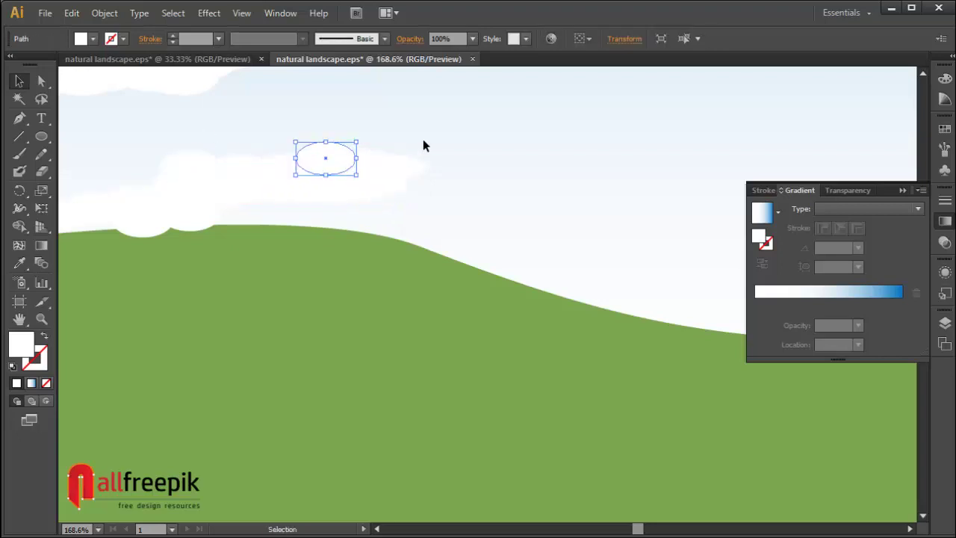
pyautogui.click(422, 146)
# - Extend the low cloud to the right along the hill slope with long flat ellipses
pyautogui.moveTo(383, 171); pyautogui.dragTo(508, 183)
pyautogui.click(470, 152)
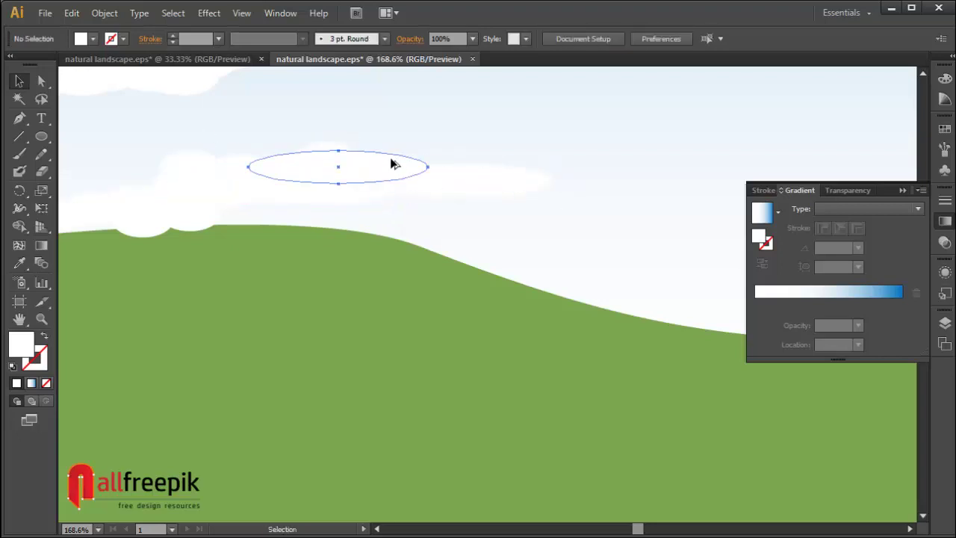
pyautogui.moveTo(394, 164); pyautogui.dragTo(549, 167)
pyautogui.click(617, 222)
pyautogui.hotkey('ctrl', '1')
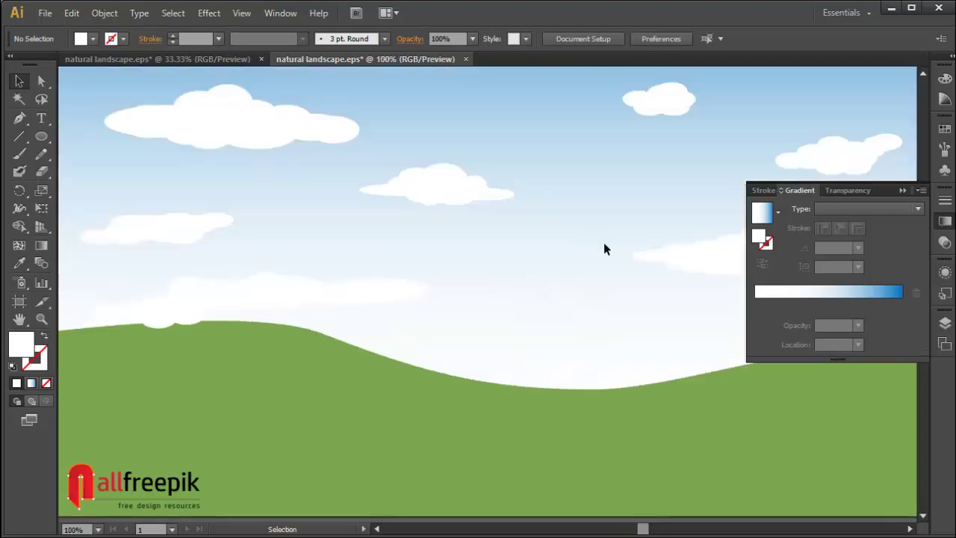
# - Try outlining a long angular white cloud bank with the Pen tool from the low cloud across the valley to the right
pyautogui.press('space')
pyautogui.moveTo(429, 342); pyautogui.dragTo(354, 239)
pyautogui.click(207, 192)
pyautogui.click(272, 183)
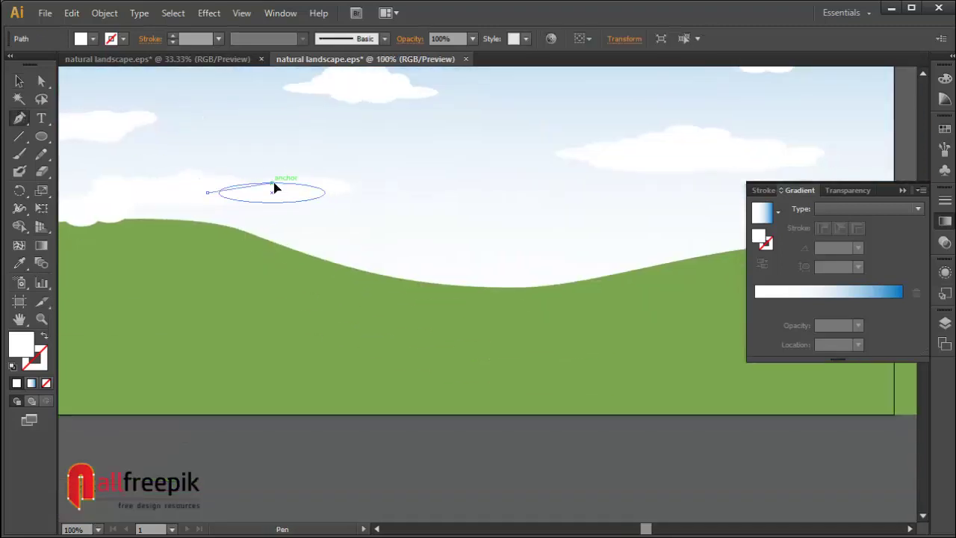
pyautogui.click(355, 195)
pyautogui.click(455, 213)
pyautogui.click(590, 225)
pyautogui.click(676, 214)
pyautogui.click(693, 268)
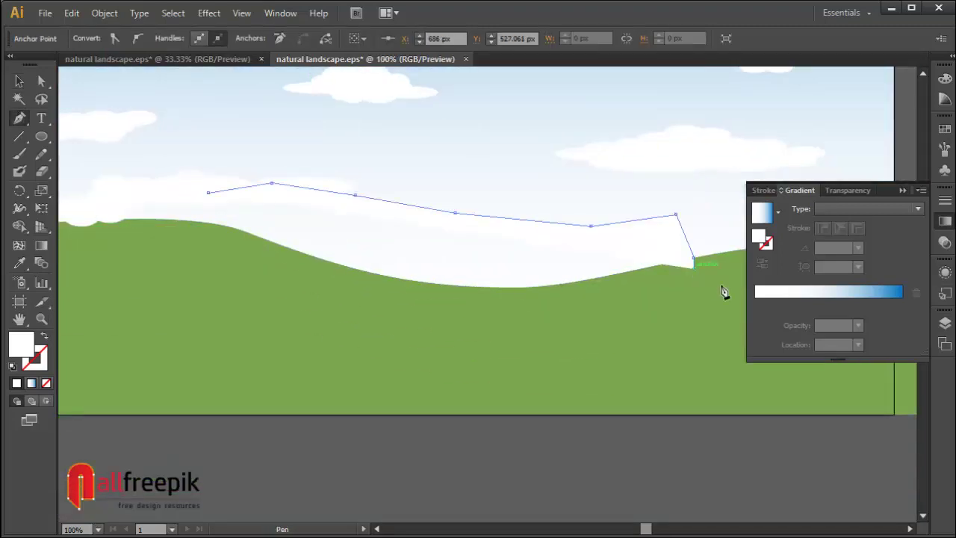
pyautogui.press('space')
pyautogui.moveTo(725, 292); pyautogui.dragTo(582, 232)
pyautogui.click(646, 186)
pyautogui.click(685, 213)
pyautogui.click(696, 245)
pyautogui.press('space')
pyautogui.click(402, 203)
pyautogui.click(183, 144)
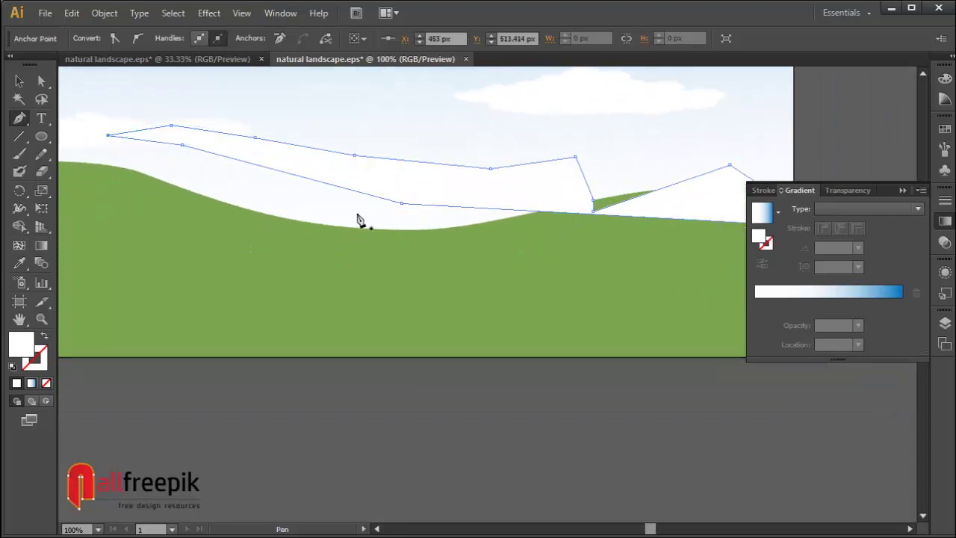
# - Try shifting the pen-drawn cloud bank up and to the right above the hills
pyautogui.click(19, 81)
pyautogui.click(506, 412)
pyautogui.press('space')
pyautogui.moveTo(510, 368); pyautogui.dragTo(507, 415)
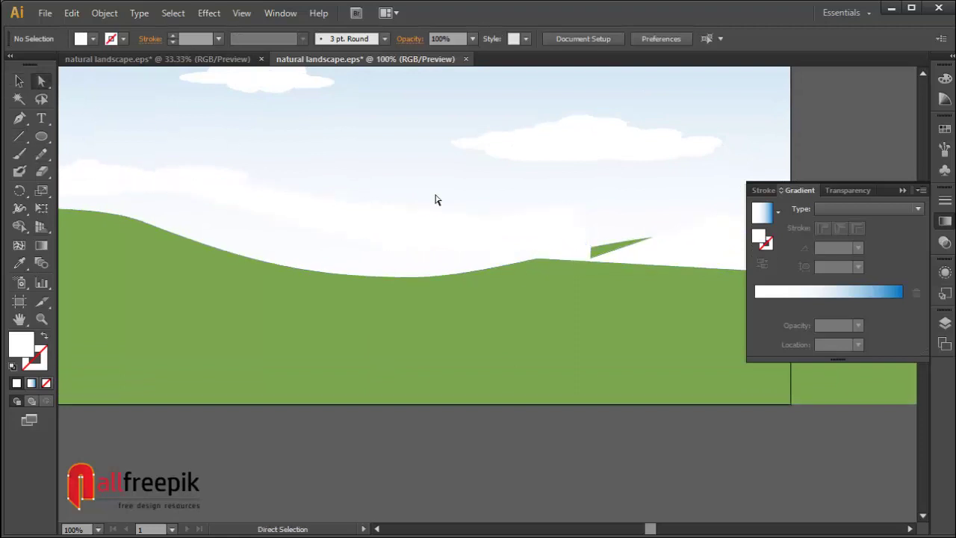
pyautogui.moveTo(590, 253); pyautogui.dragTo(631, 221)
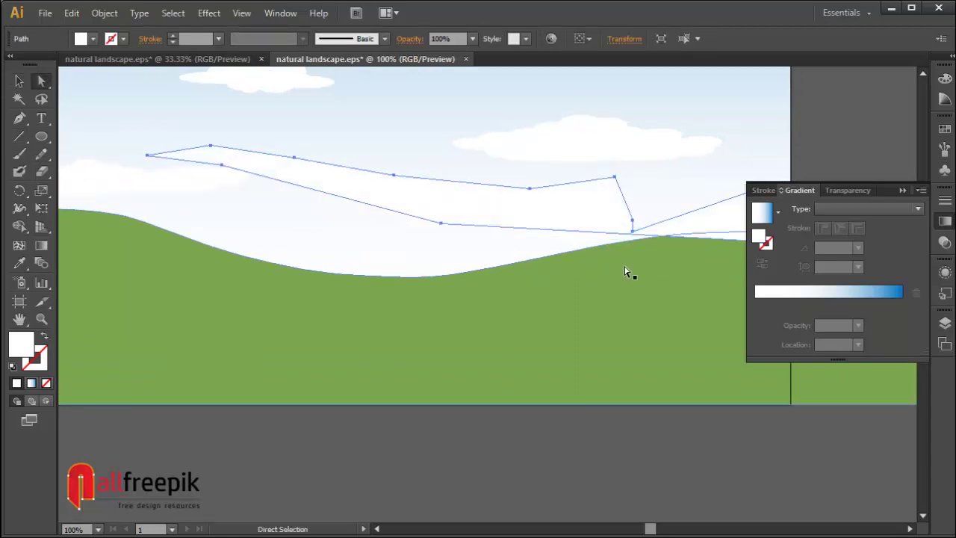
pyautogui.click(672, 379)
pyautogui.press('a')
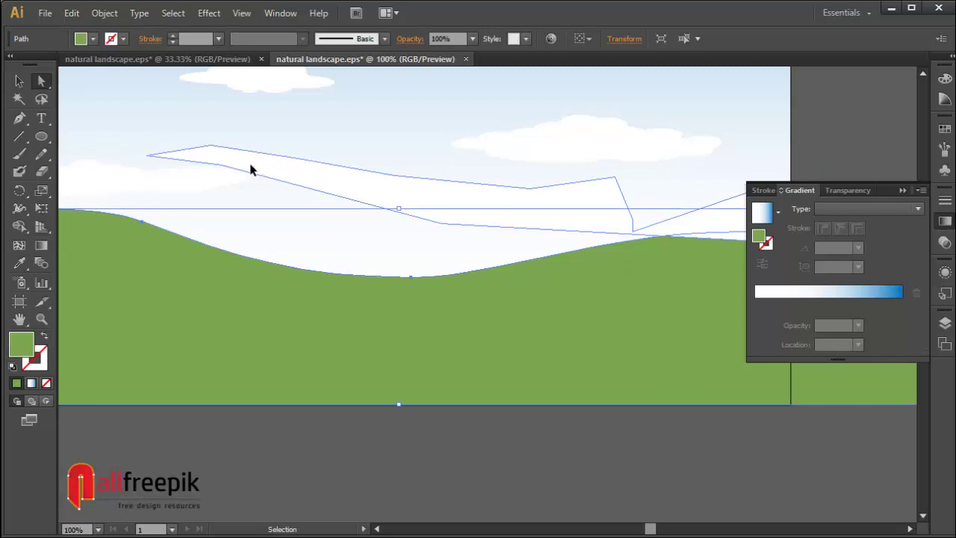
# - Undo the shift and all points of the pen-drawn cloud bank
pyautogui.hotkey('ctrl', 'z')
pyautogui.hotkey('ctrl', 'z')
pyautogui.hotkey('ctrl', 'z')
pyautogui.hotkey('ctrl', 'z')
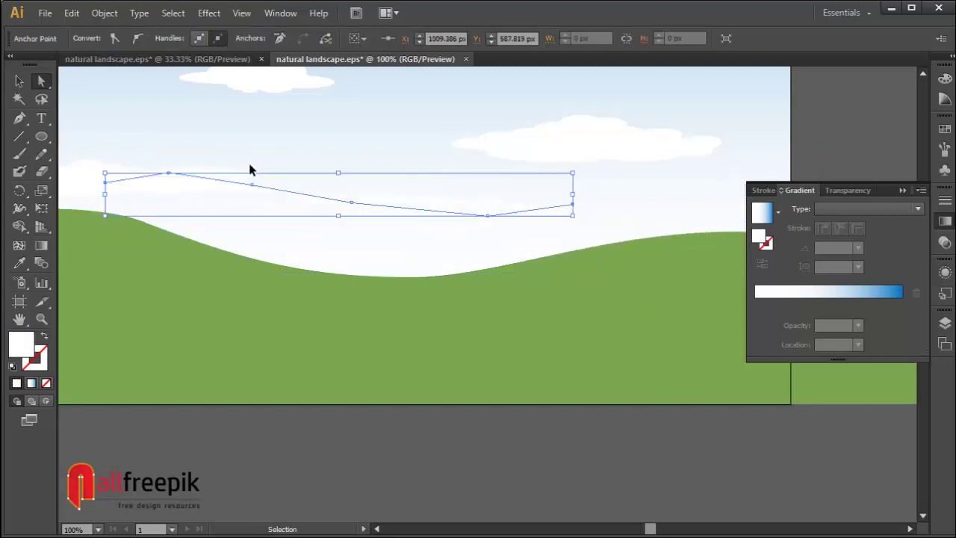
pyautogui.hotkey('ctrl', 'z')
pyautogui.hotkey('ctrl', 'z')
pyautogui.hotkey('ctrl', 'z')
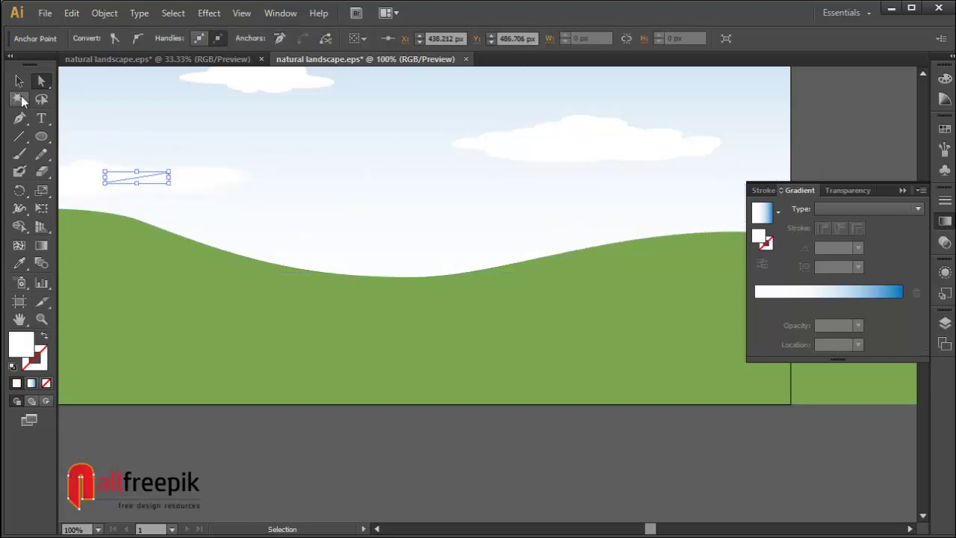
pyautogui.hotkey('ctrl', 'z')
# - Stretch a flat ellipse at the low cloud's right end into a long band across the valley and shift it slightly left
pyautogui.click(335, 206)
pyautogui.click(221, 181)
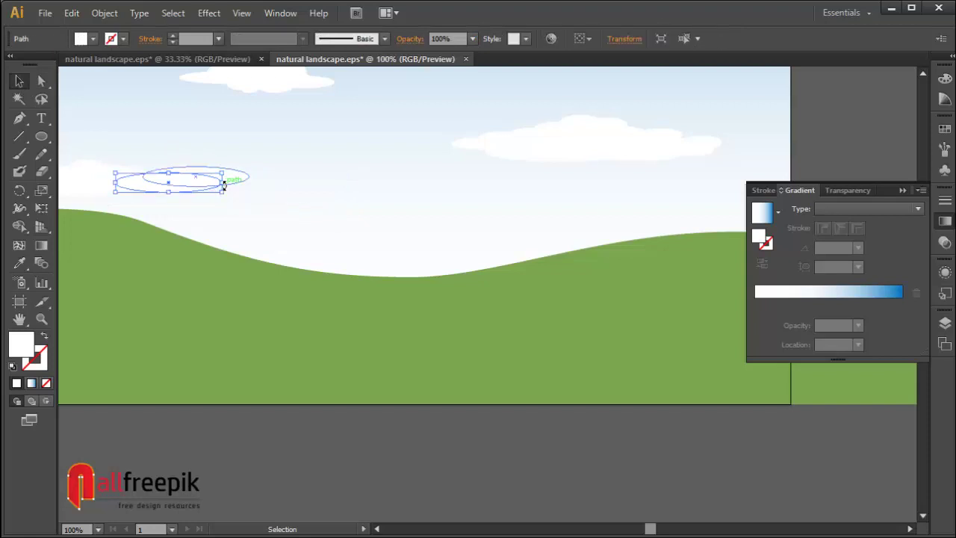
pyautogui.moveTo(221, 193); pyautogui.dragTo(745, 217)
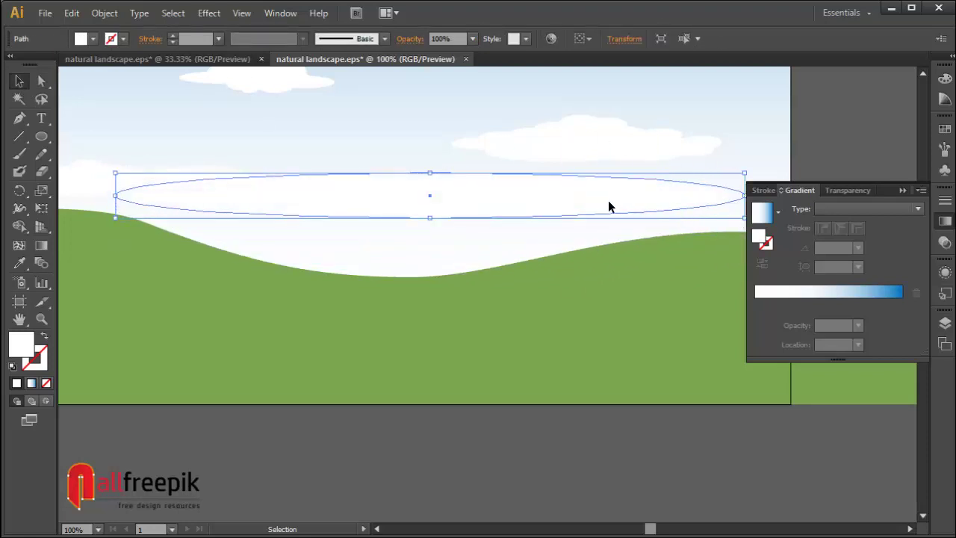
pyautogui.moveTo(608, 205); pyautogui.dragTo(580, 207)
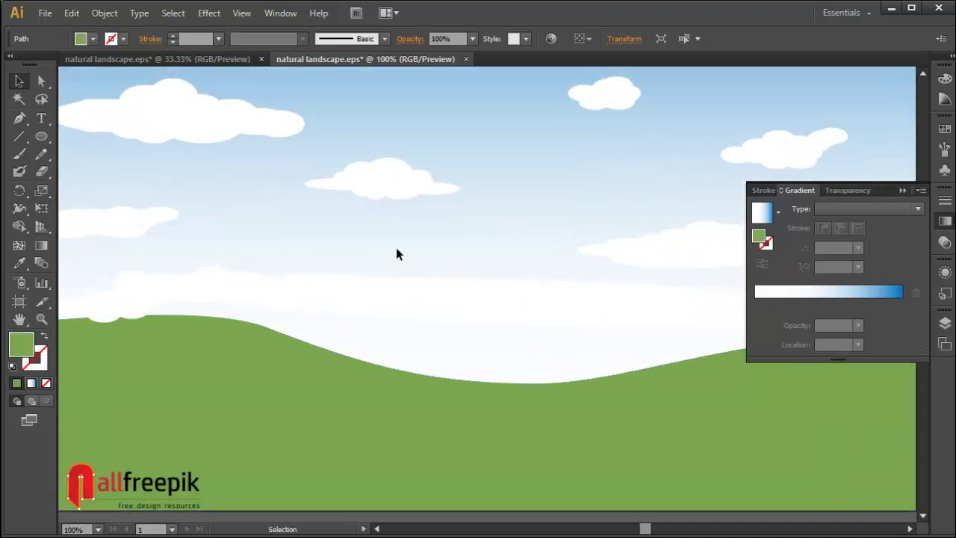
# - Place a small white ellipse on the upper edge of the long cloud band and stretch it leftward into a wider bump
pyautogui.moveTo(229, 275); pyautogui.dragTo(541, 284)
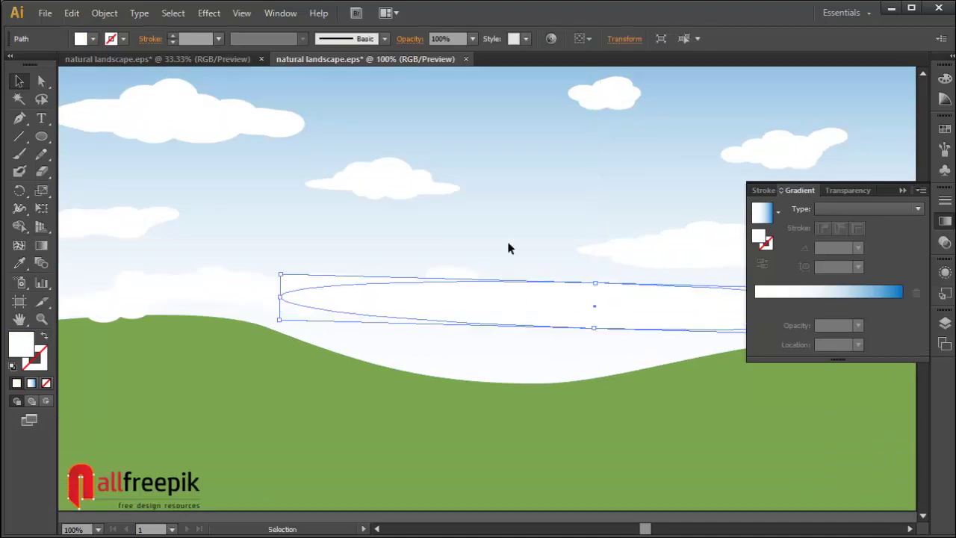
pyautogui.hotkey('ctrl', 'z')
pyautogui.click(519, 241)
pyautogui.hotkey('ctrl', 'space')
pyautogui.moveTo(598, 224); pyautogui.dragTo(243, 426)
pyautogui.click(552, 186)
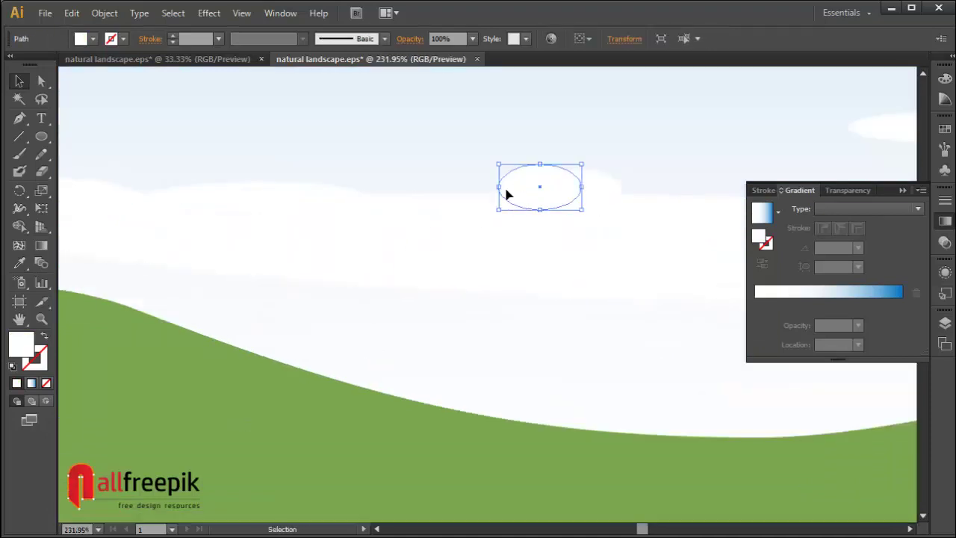
pyautogui.moveTo(498, 186); pyautogui.dragTo(411, 187)
pyautogui.hotkey('ctrl', 'shift', 'a')
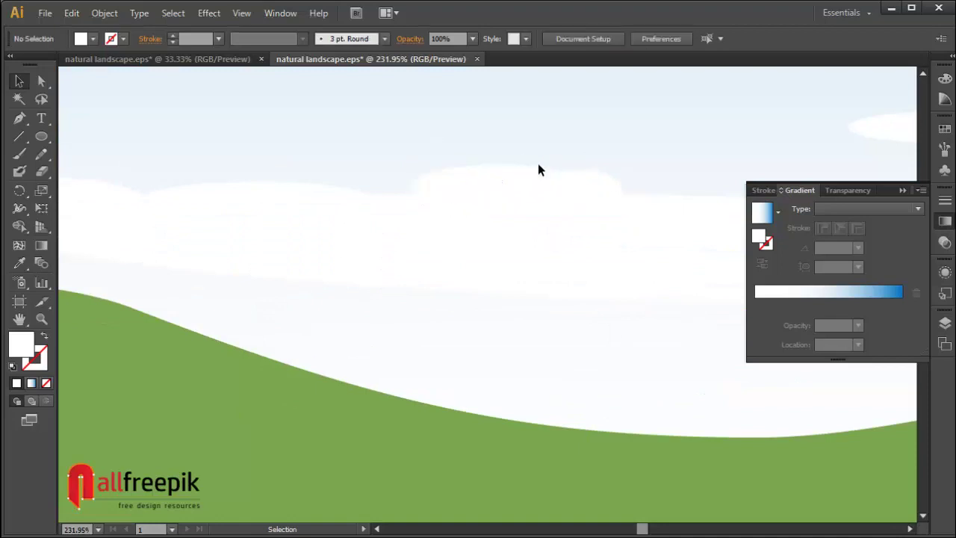
# - Copy the ellipse onto the top of the new bump and place another one further right along the cloud band
pyautogui.moveTo(530, 173); pyautogui.dragTo(587, 158)
pyautogui.click(683, 169)
pyautogui.press('space')
pyautogui.moveTo(704, 171); pyautogui.dragTo(439, 153)
pyautogui.moveTo(333, 151); pyautogui.dragTo(607, 194)
pyautogui.hotkey('ctrl', 'shift', 'a')
pyautogui.hotkey('ctrl', 'shift', 'a')
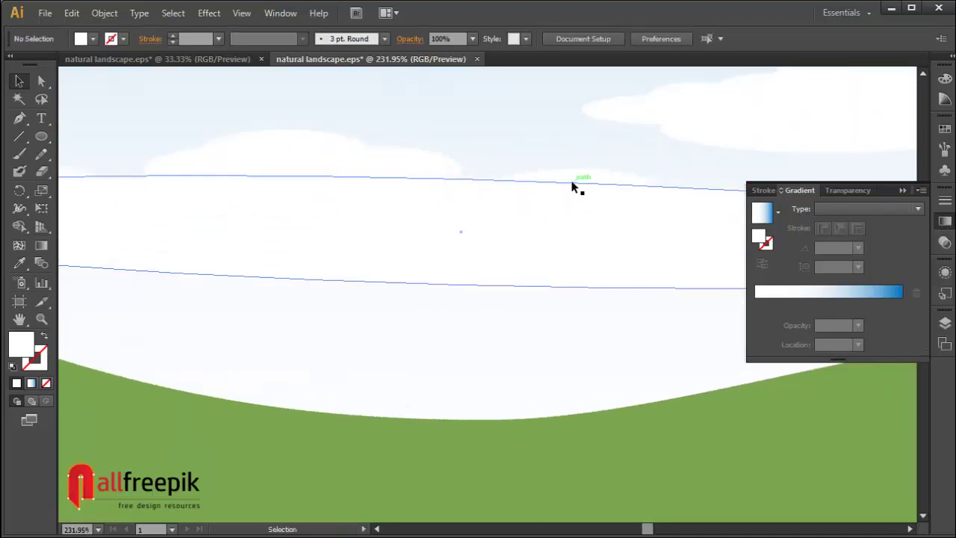
# - Narrow the flat ellipse above the valley and add another ellipse down the right slope of the cloud band
pyautogui.click(583, 178)
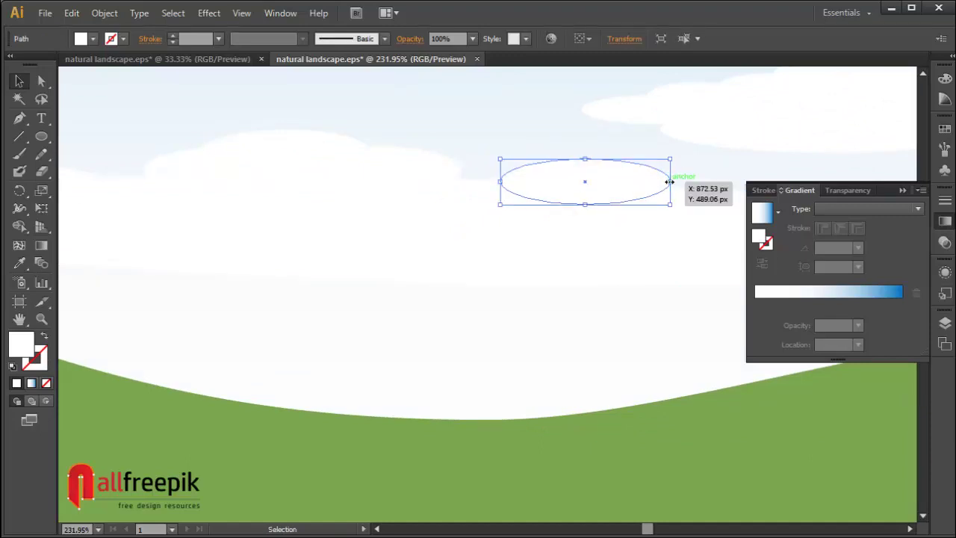
pyautogui.moveTo(668, 181); pyautogui.dragTo(239, 164)
pyautogui.hotkey('ctrl', 'shift', 'a')
pyautogui.press('space')
pyautogui.moveTo(162, 150); pyautogui.dragTo(516, 178)
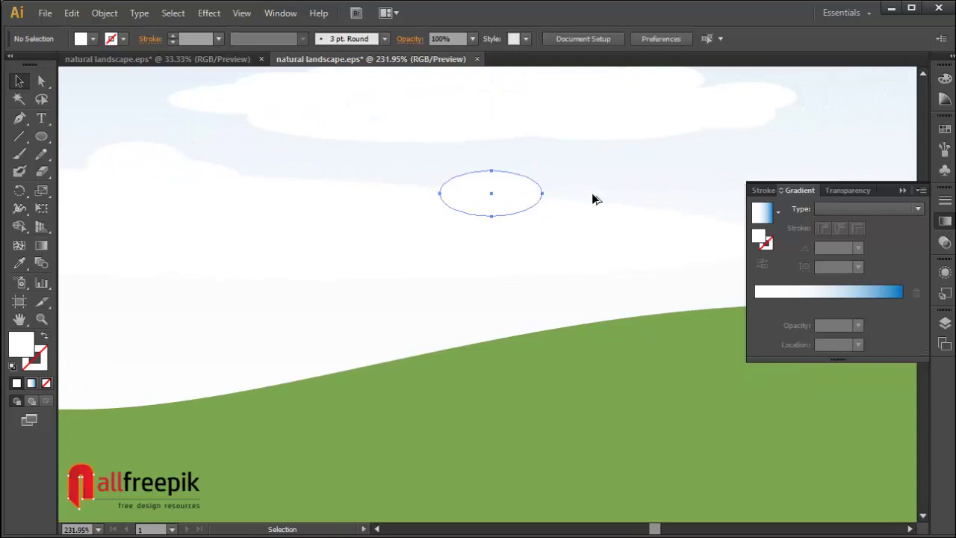
# - Round off the cloud bank's right end with overlapping ellipse copies above the right hill
pyautogui.press('space')
pyautogui.moveTo(592, 195); pyautogui.dragTo(649, 202)
pyautogui.moveTo(677, 194); pyautogui.dragTo(513, 172)
pyautogui.click(746, 148)
pyautogui.press('space')
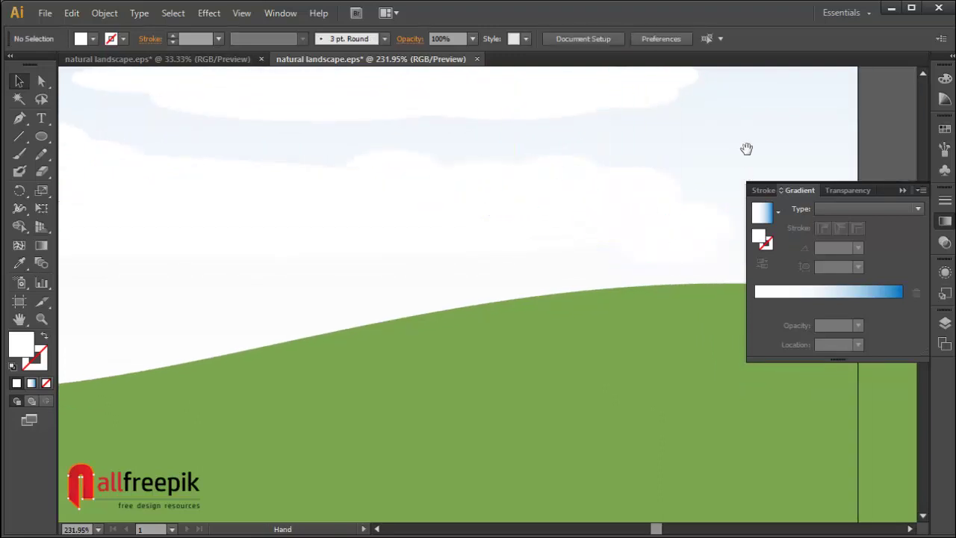
pyautogui.moveTo(745, 149); pyautogui.dragTo(589, 142)
pyautogui.moveTo(495, 239); pyautogui.dragTo(431, 235)
pyautogui.click(710, 176)
# - Move all ellipses of the long flat cloud above the right hill slightly up and to the right, away from the cloud bank
pyautogui.hotkey('ctrl', 'alt', 'space')
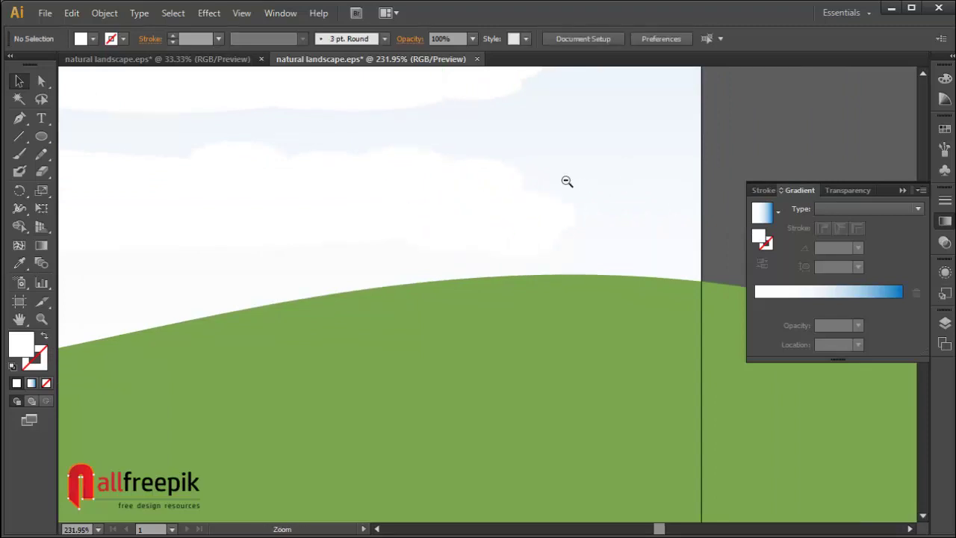
pyautogui.keyDown('ctrl'); pyautogui.keyDown('alt'); pyautogui.click(566, 180); pyautogui.keyUp('alt'); pyautogui.keyUp('ctrl')
pyautogui.keyDown('ctrl'); pyautogui.keyDown('alt'); pyautogui.click(566, 180); pyautogui.keyUp('alt'); pyautogui.keyUp('ctrl')
pyautogui.press('space')
pyautogui.moveTo(215, 302); pyautogui.dragTo(679, 189)
pyautogui.moveTo(653, 260); pyautogui.dragTo(654, 212)
pyautogui.click(679, 193)
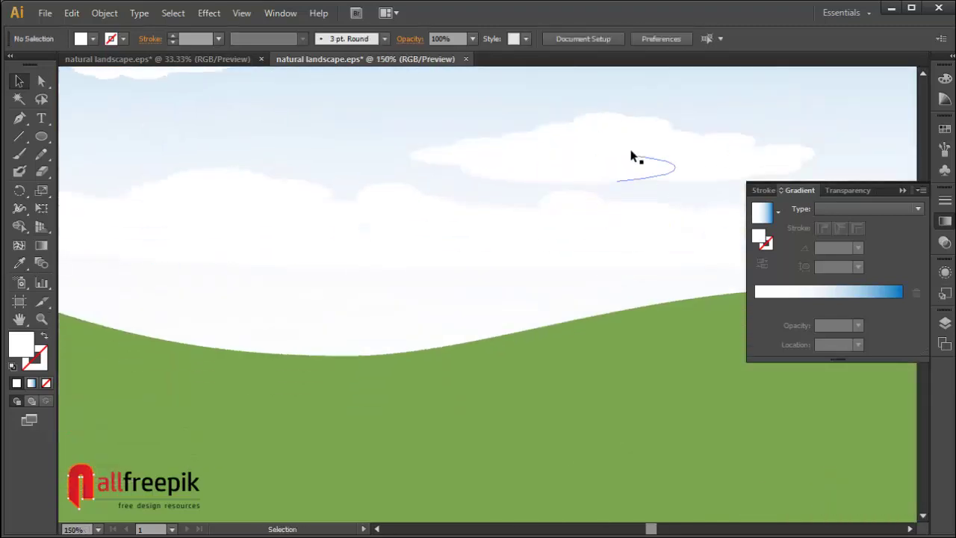
pyautogui.click(647, 157)
pyautogui.click(871, 101)
pyautogui.moveTo(870, 101); pyautogui.dragTo(445, 177)
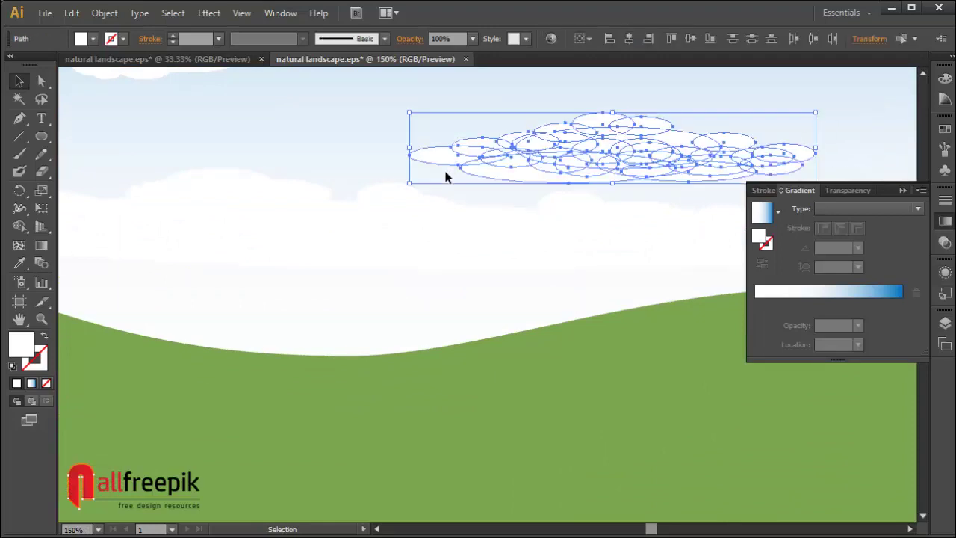
pyautogui.moveTo(604, 155); pyautogui.dragTo(629, 129)
pyautogui.click(622, 188)
# - Shift an ellipse to the right at the cloud bank's right end and make it smaller
pyautogui.keyDown('ctrl'); pyautogui.keyDown('alt'); pyautogui.click(674, 186); pyautogui.keyUp('alt'); pyautogui.keyUp('ctrl')
pyautogui.keyDown('ctrl'); pyautogui.keyDown('alt'); pyautogui.click(675, 183); pyautogui.keyUp('alt'); pyautogui.keyUp('ctrl')
pyautogui.moveTo(668, 184); pyautogui.dragTo(715, 141)
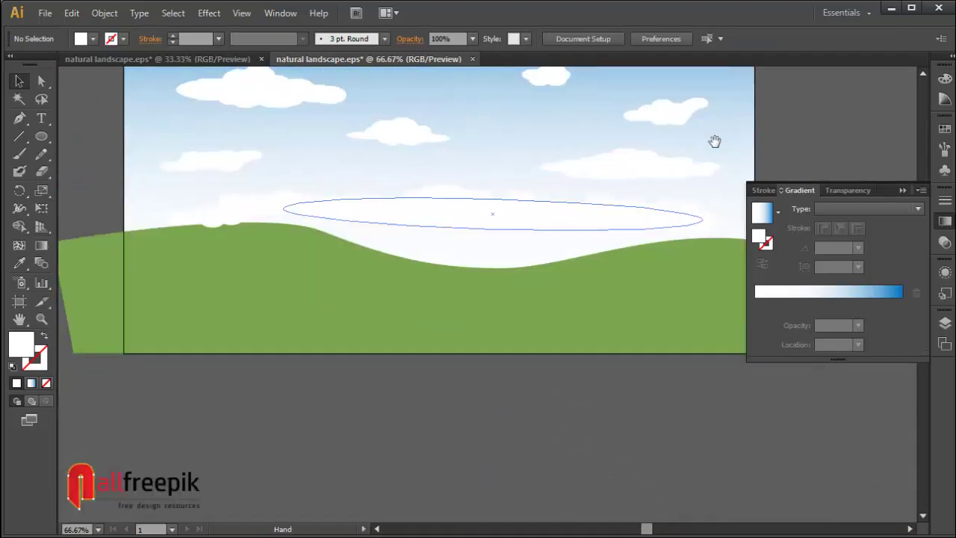
pyautogui.moveTo(808, 346); pyautogui.dragTo(807, 346)
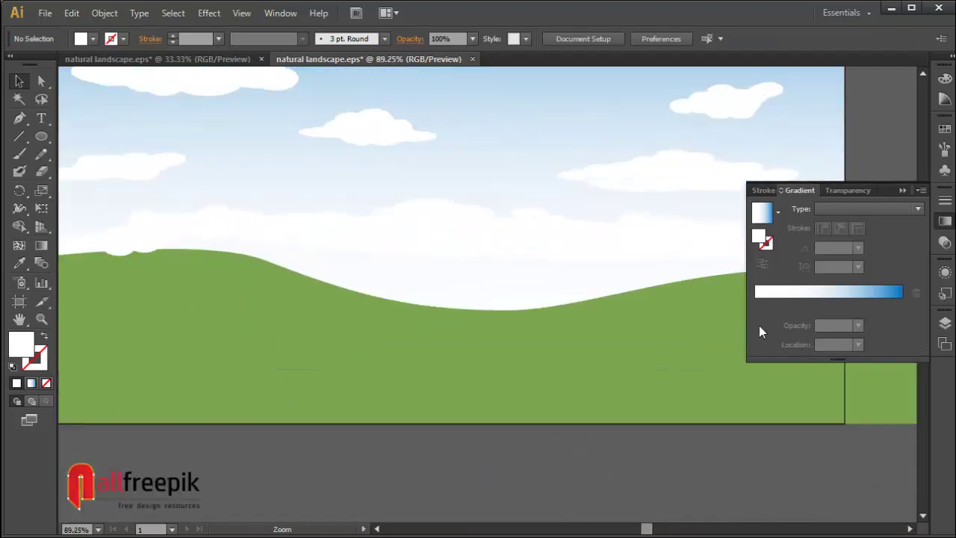
pyautogui.moveTo(689, 250); pyautogui.dragTo(339, 220)
pyautogui.moveTo(533, 151); pyautogui.dragTo(258, 321)
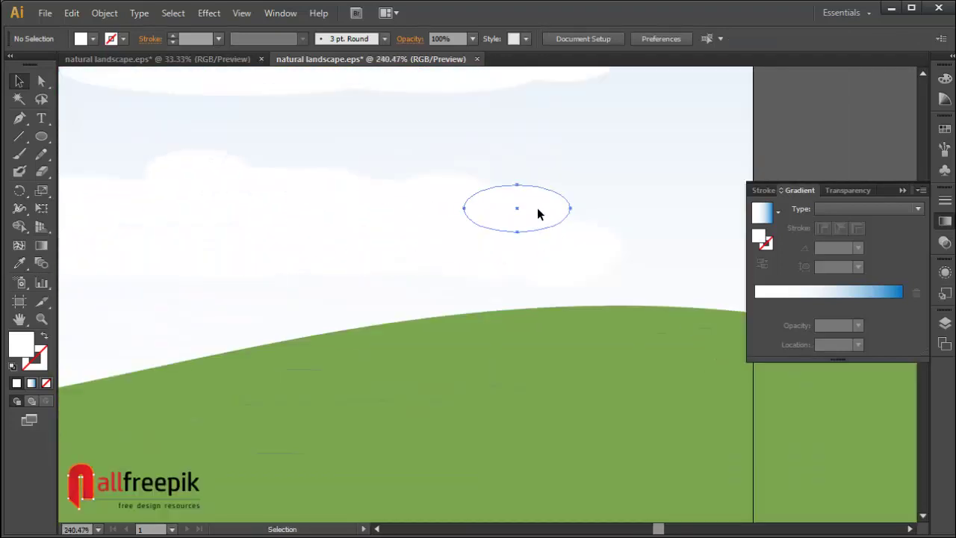
pyautogui.moveTo(537, 207); pyautogui.dragTo(584, 207)
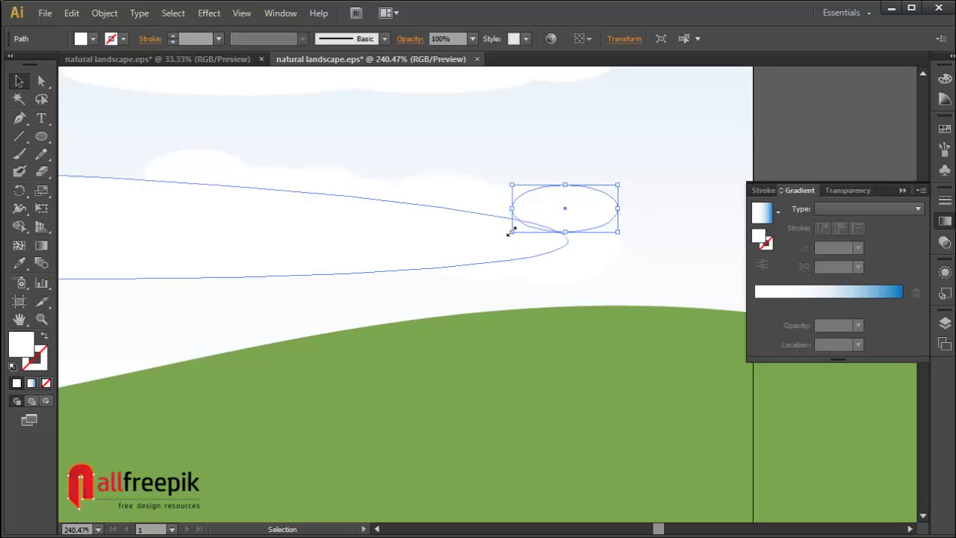
pyautogui.moveTo(511, 231); pyautogui.dragTo(149, 168)
pyautogui.click(686, 229)
pyautogui.click(595, 139)
# - Examine the clouds and the finished outline of the cloud bank across the whole sky
pyautogui.click(172, 129)
pyautogui.press('space')
pyautogui.moveTo(406, 156); pyautogui.dragTo(378, 171)
pyautogui.click(286, 160)
pyautogui.keyDown('ctrl'); pyautogui.keyDown('alt'); pyautogui.click(271, 161); pyautogui.keyUp('alt'); pyautogui.keyUp('ctrl')
pyautogui.keyDown('ctrl'); pyautogui.keyDown('alt'); pyautogui.click(271, 161); pyautogui.keyUp('alt'); pyautogui.keyUp('ctrl')
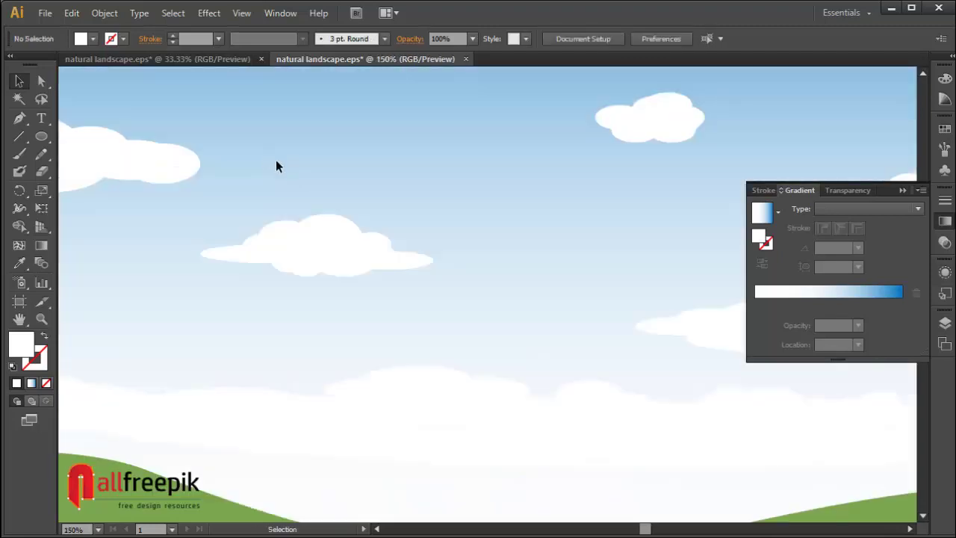
pyautogui.keyDown('ctrl'); pyautogui.keyDown('alt'); pyautogui.click(457, 329); pyautogui.keyUp('alt'); pyautogui.keyUp('ctrl')
pyautogui.keyDown('ctrl'); pyautogui.keyDown('alt'); pyautogui.click(460, 331); pyautogui.keyUp('alt'); pyautogui.keyUp('ctrl')
pyautogui.moveTo(597, 386); pyautogui.dragTo(410, 284)
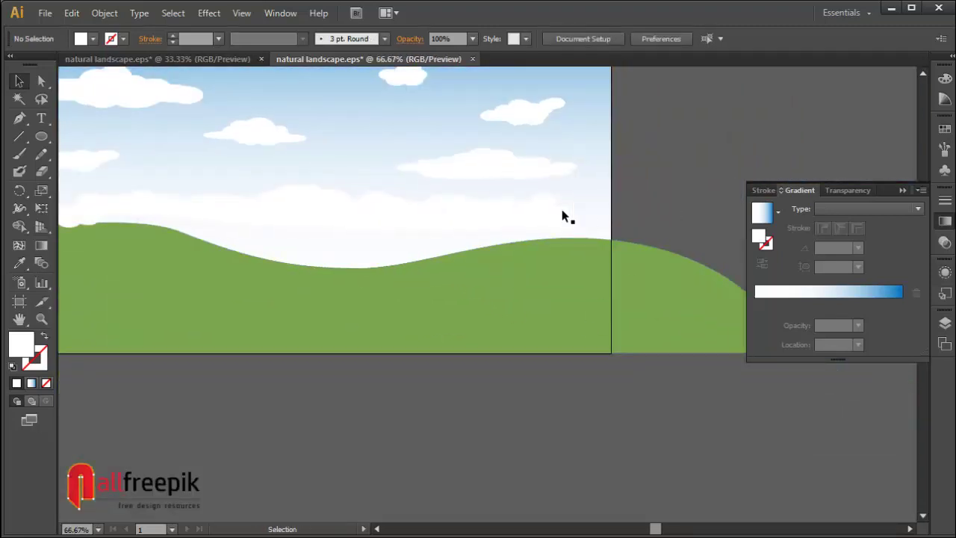
# - Select all ellipses of the low cloud bank without the green hills and group them
pyautogui.moveTo(563, 213); pyautogui.dragTo(95, 224)
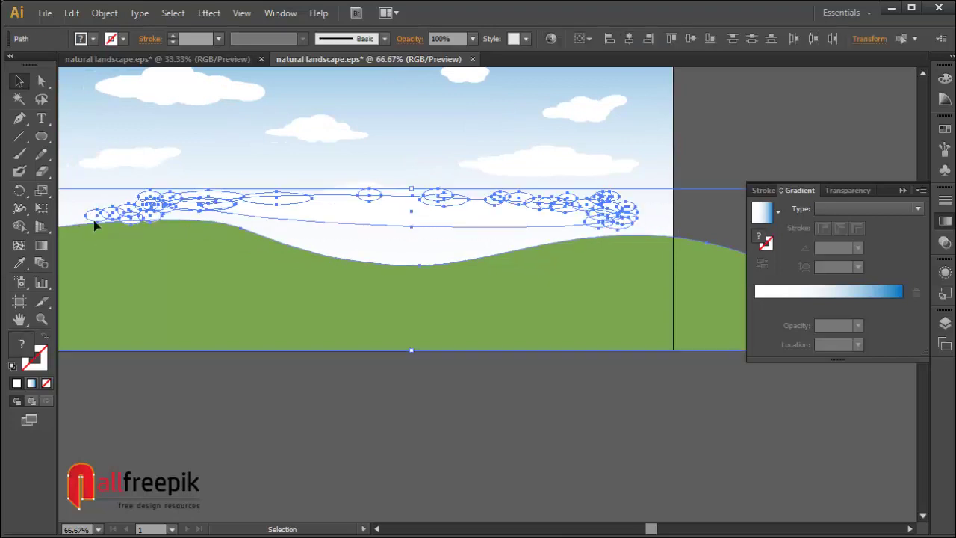
pyautogui.moveTo(77, 183); pyautogui.dragTo(644, 317)
pyautogui.keyDown('shift'); pyautogui.click(644, 317); pyautogui.keyUp('shift')
pyautogui.click(105, 13)
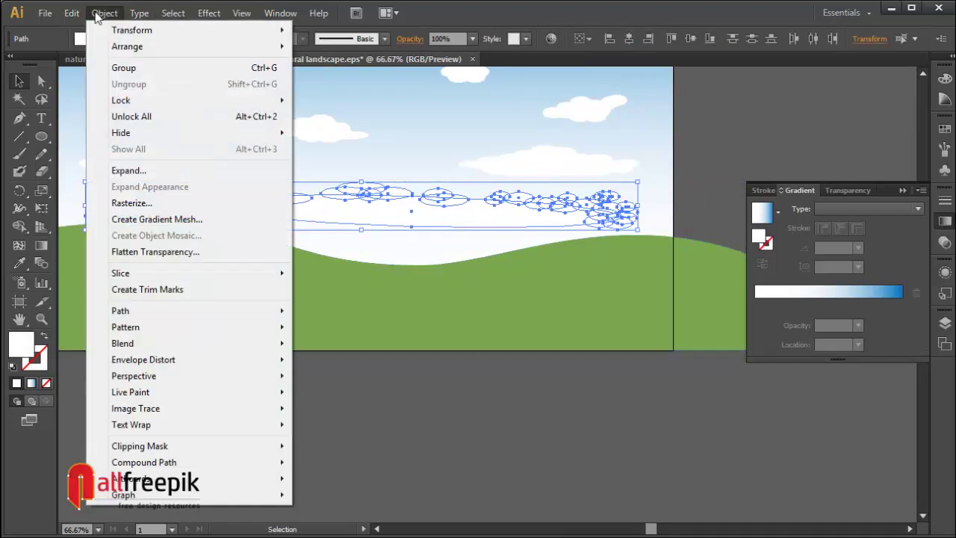
pyautogui.click(123, 67)
pyautogui.click(528, 382)
# - Duplicate the grouped cloud bank slightly down and to the right so the copy overlaps the hills
pyautogui.click(405, 230)
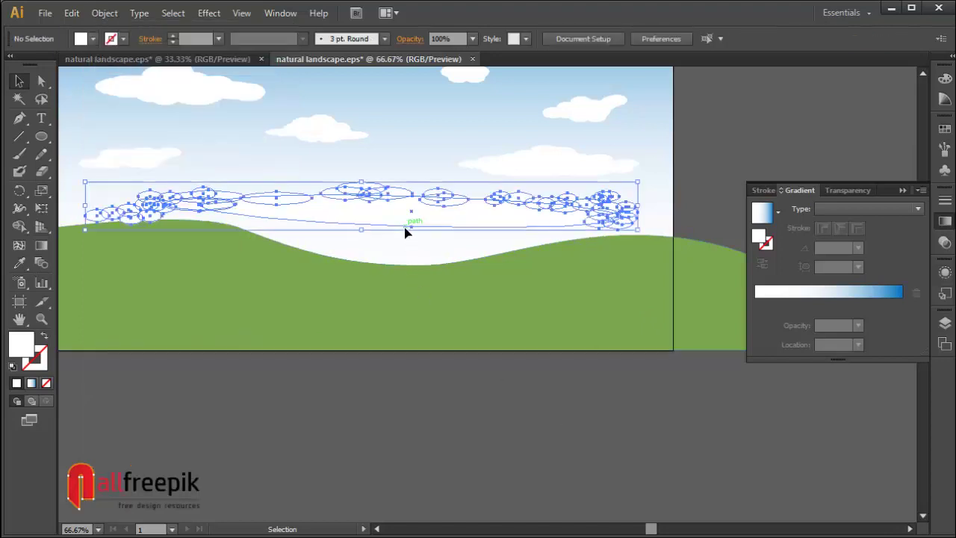
pyautogui.moveTo(435, 232); pyautogui.dragTo(465, 251)
pyautogui.click(527, 378)
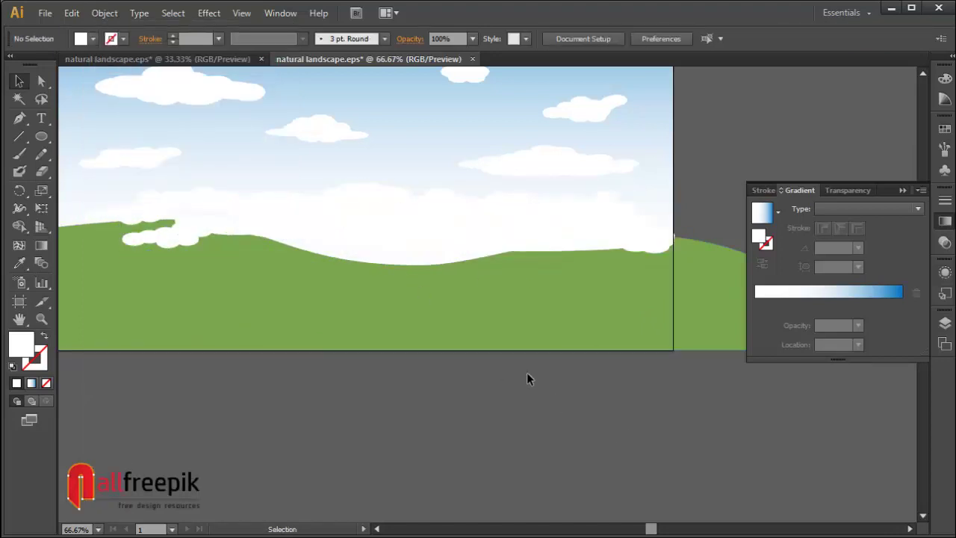
# - Stretch the front cloud bank copy taller and wider past the artboard's right edge, and adjust its position over the hills
pyautogui.click(464, 245)
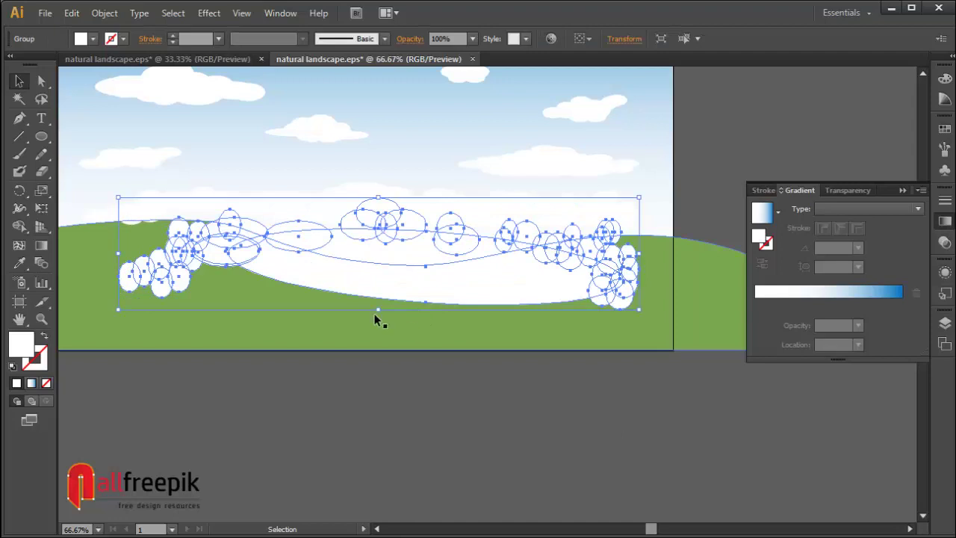
pyautogui.moveTo(378, 308); pyautogui.dragTo(424, 265)
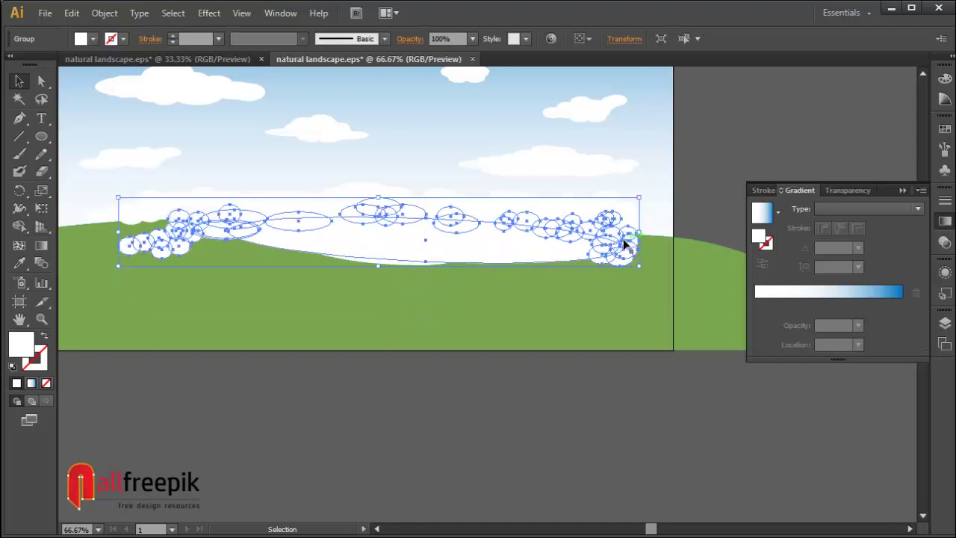
pyautogui.moveTo(640, 234); pyautogui.dragTo(718, 229)
pyautogui.click(743, 155)
pyautogui.press('space')
pyautogui.moveTo(428, 221); pyautogui.dragTo(455, 222)
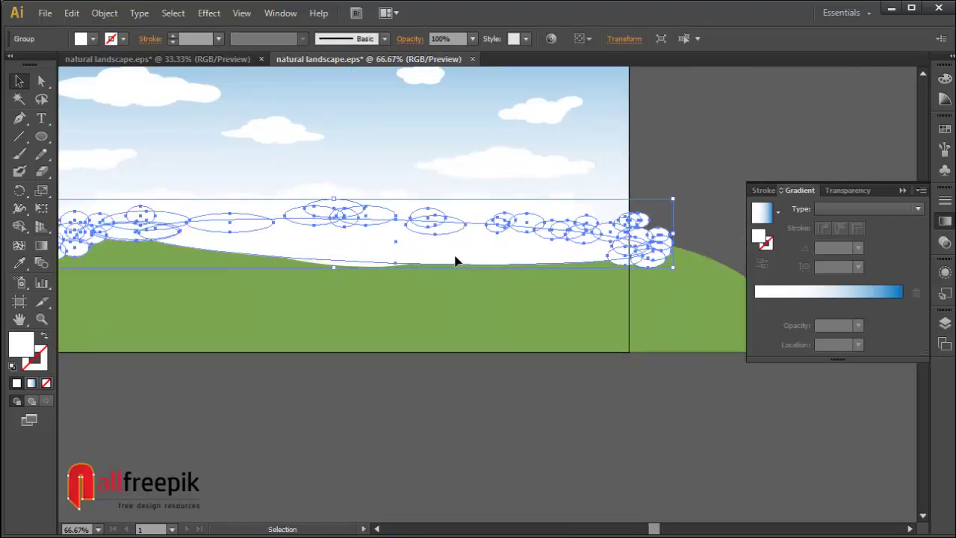
pyautogui.moveTo(455, 261); pyautogui.dragTo(475, 250)
pyautogui.hotkey('ctrl', 'h')
# - Unite the ellipses of the front cloud bank into one shape with Pathfinder
pyautogui.click(566, 203)
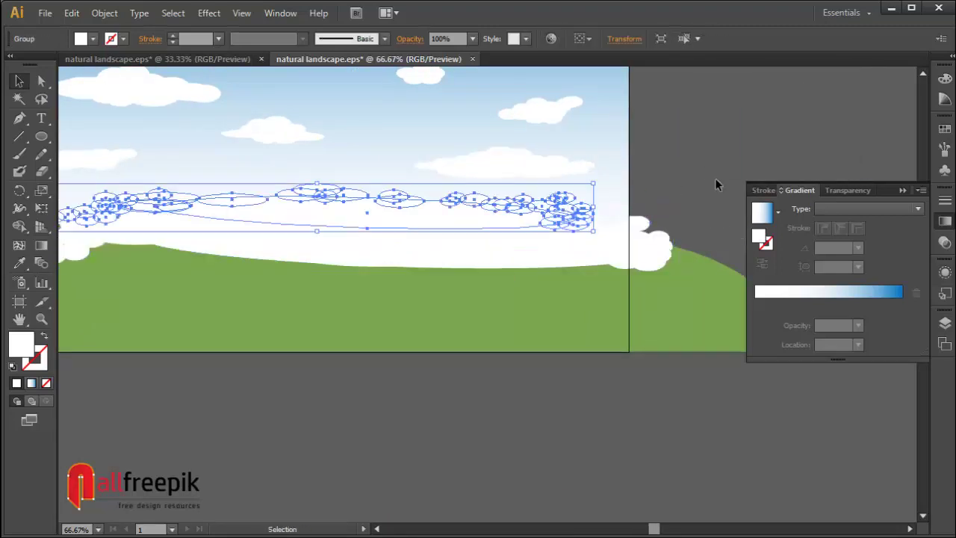
pyautogui.keyDown('shift'); pyautogui.click(645, 247); pyautogui.keyUp('shift')
pyautogui.click(655, 240)
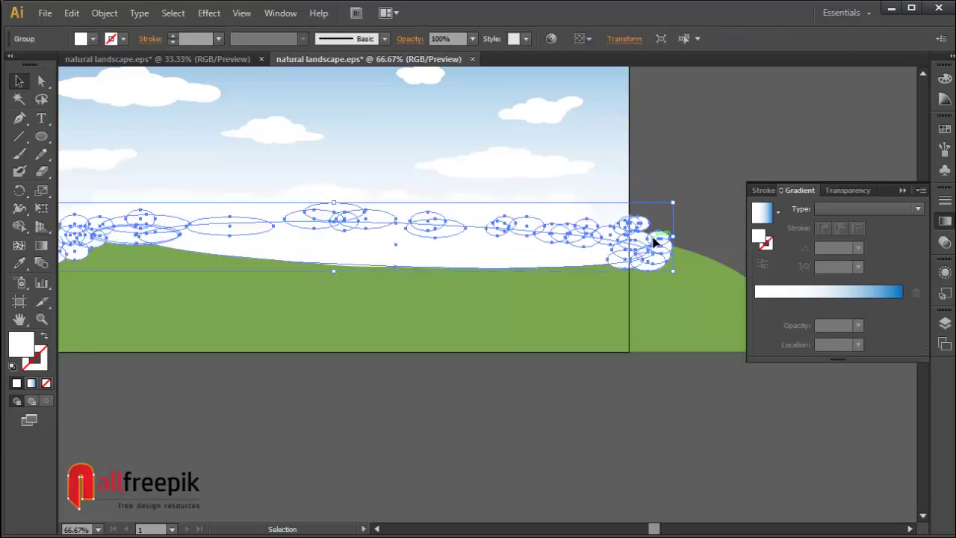
pyautogui.click(945, 222)
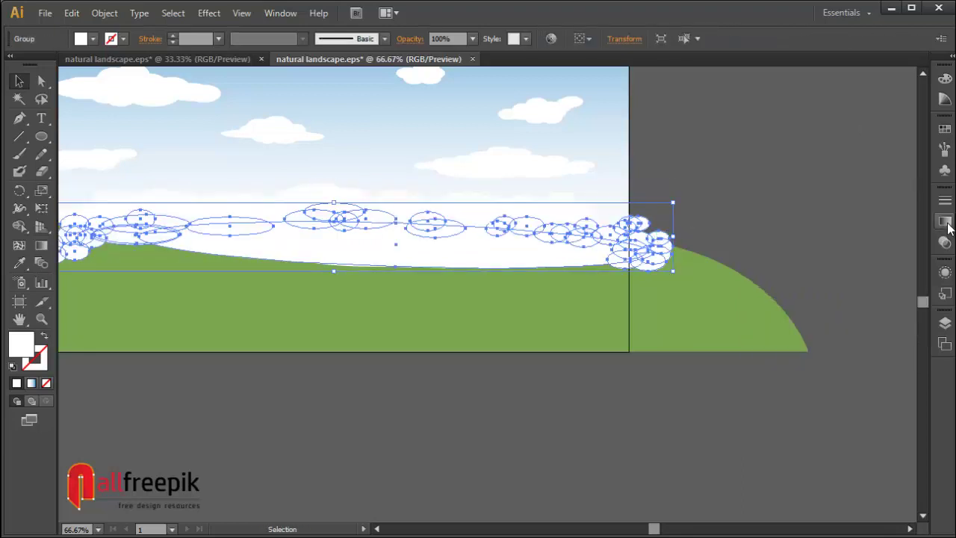
pyautogui.click(280, 14)
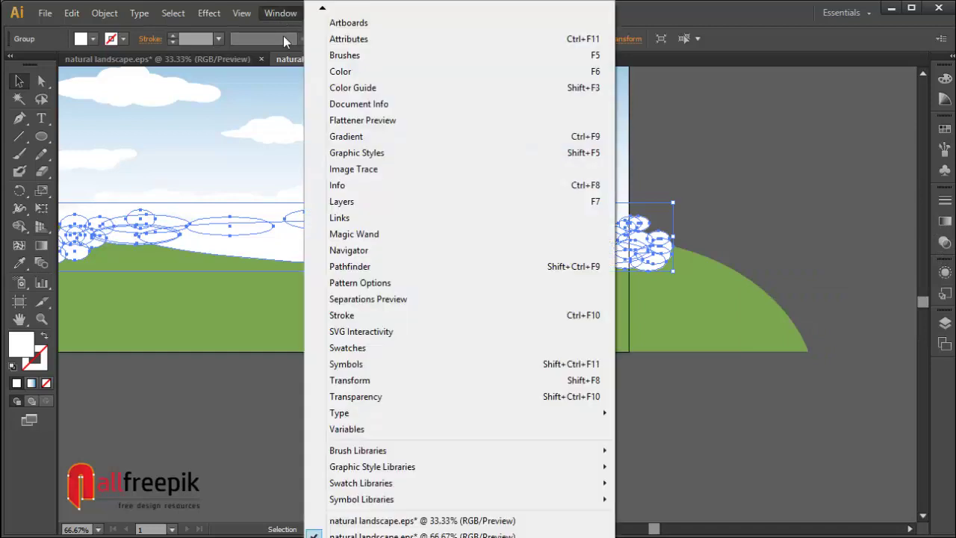
pyautogui.click(378, 267)
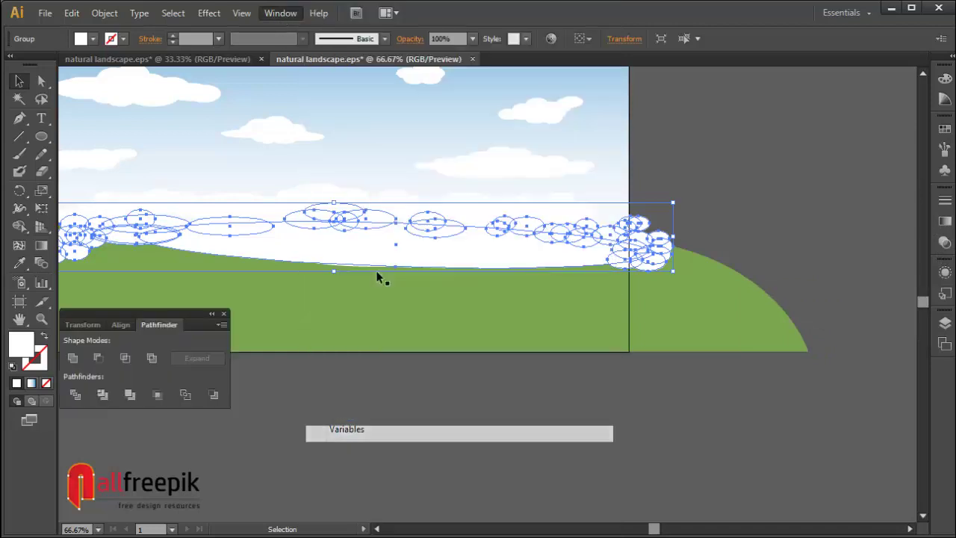
pyautogui.moveTo(190, 308); pyautogui.dragTo(837, 137)
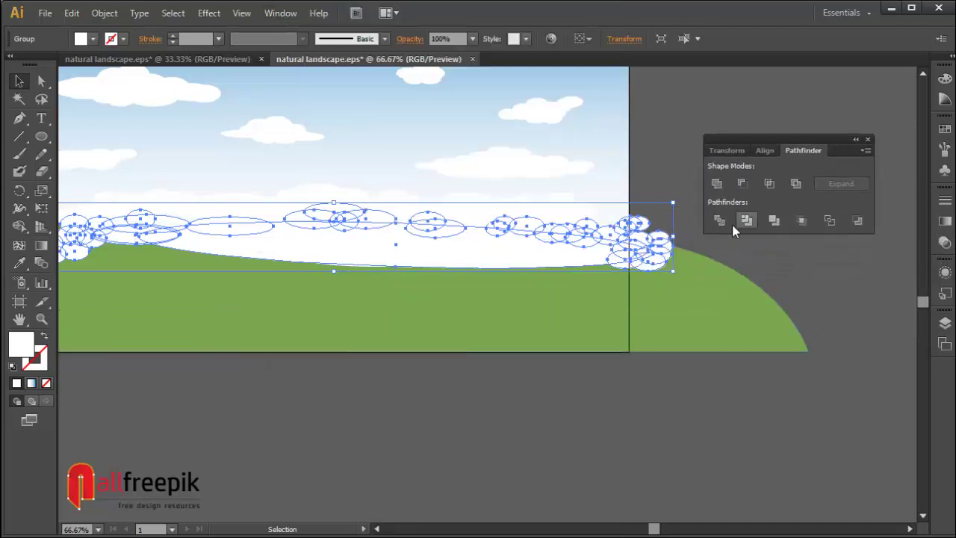
pyautogui.click(716, 183)
pyautogui.click(571, 219)
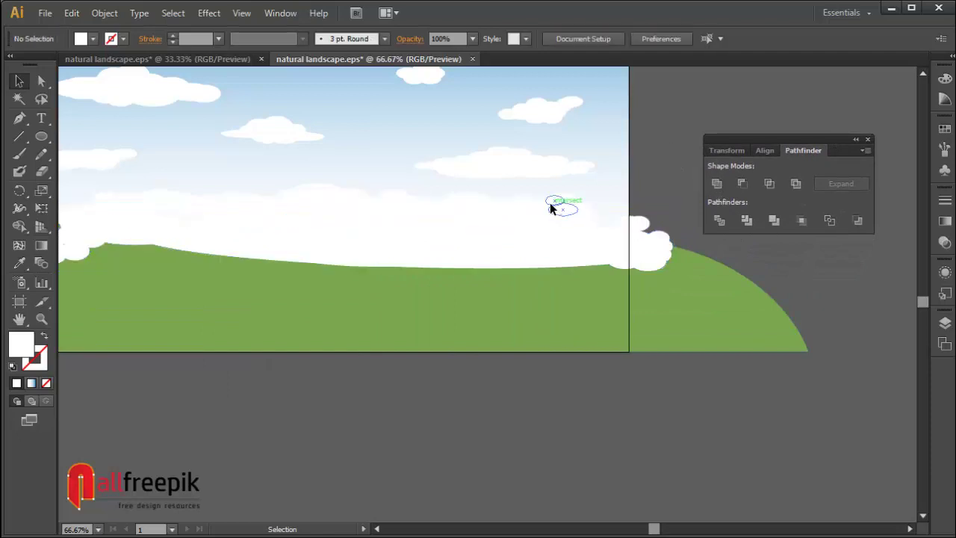
# - Unite the rear cloud bank and the long flat cloud above it into one shape each
pyautogui.click(552, 204)
pyautogui.click(709, 188)
pyautogui.click(571, 171)
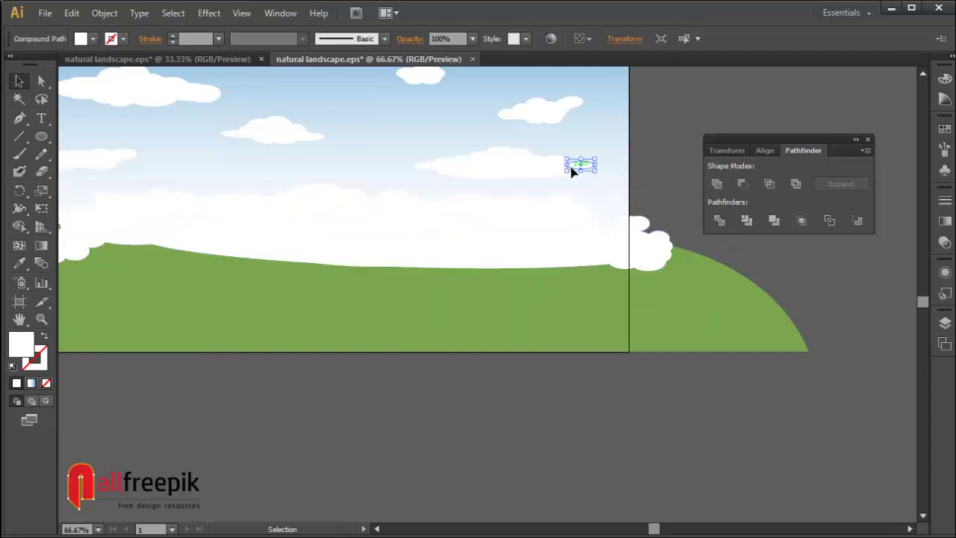
pyautogui.click(715, 183)
pyautogui.moveTo(620, 153); pyautogui.dragTo(397, 181)
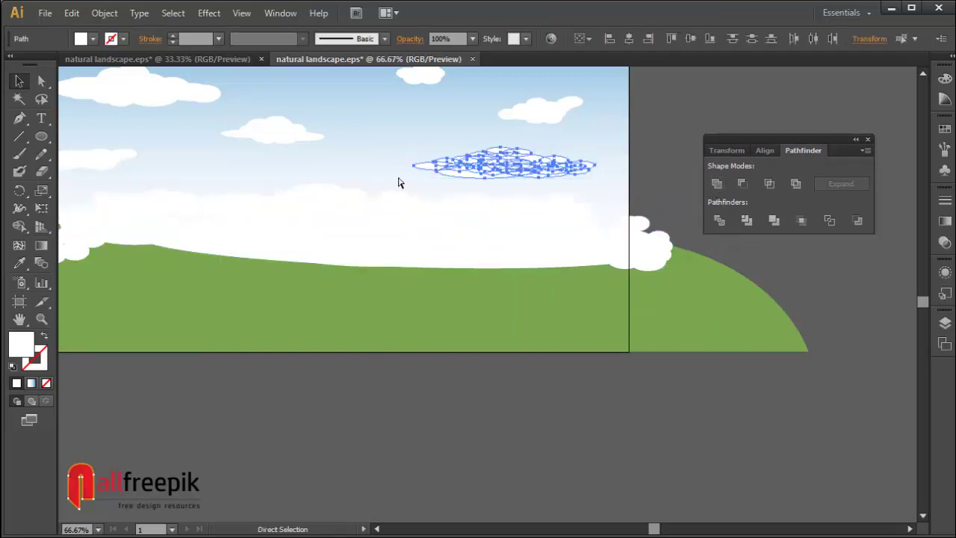
pyautogui.click(716, 183)
# - Unite the ellipses of the far-right cloud and of the small upper-right cloud into one shape each
pyautogui.moveTo(554, 146); pyautogui.dragTo(575, 210)
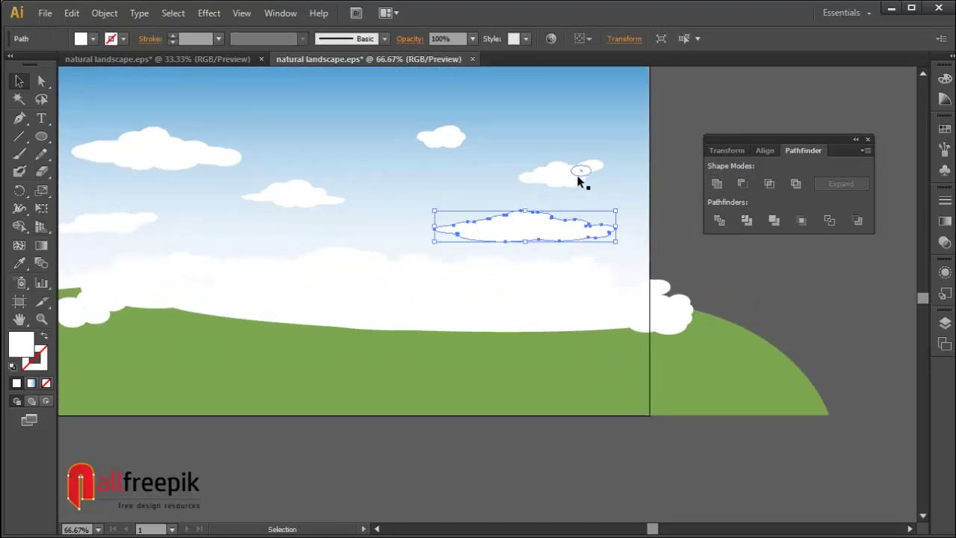
pyautogui.moveTo(626, 141); pyautogui.dragTo(512, 191)
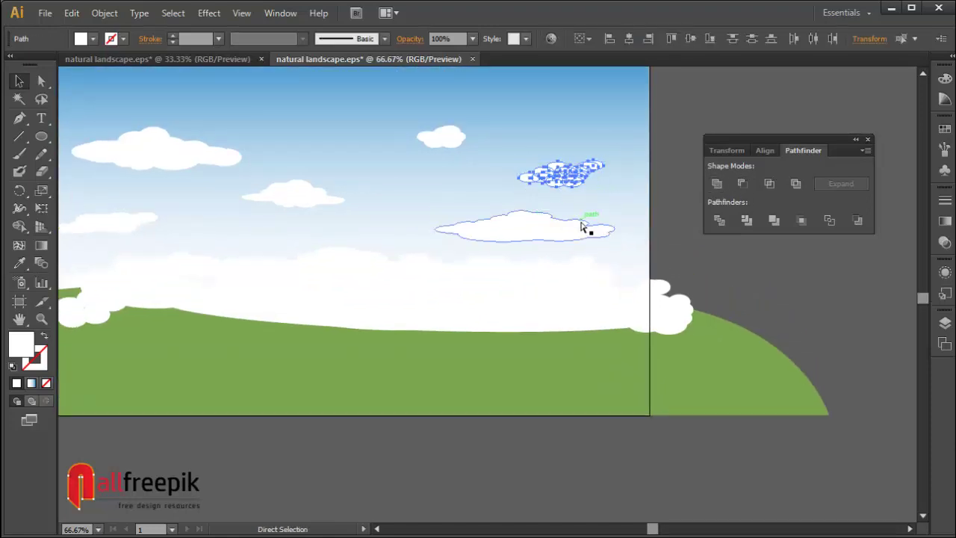
pyautogui.click(721, 184)
pyautogui.moveTo(497, 114); pyautogui.dragTo(407, 168)
pyautogui.click(718, 186)
# - Unite the middle cloud, the large upper-left cloud and the lower-left cloud into one shape each
pyautogui.click(375, 172)
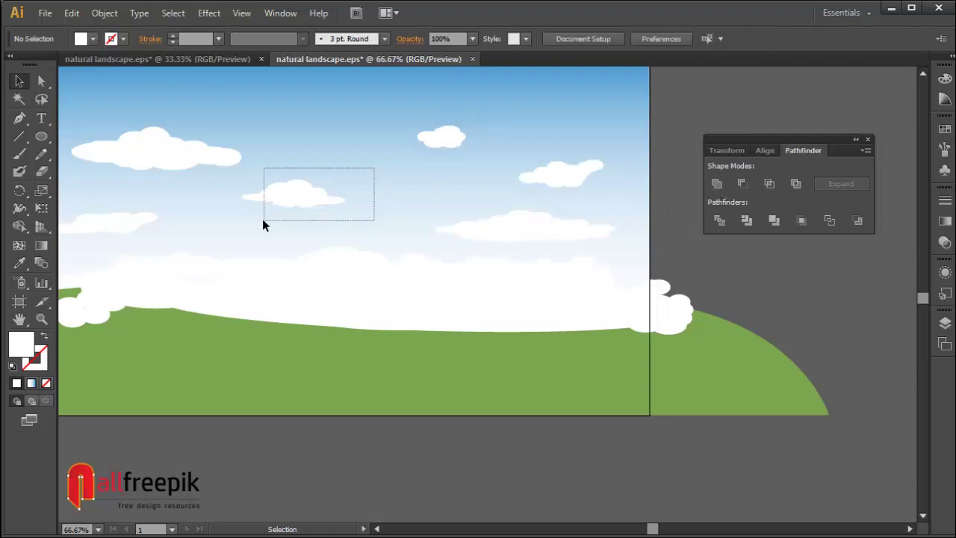
pyautogui.moveTo(262, 224); pyautogui.dragTo(263, 224)
pyautogui.click(714, 184)
pyautogui.moveTo(431, 195); pyautogui.dragTo(578, 200)
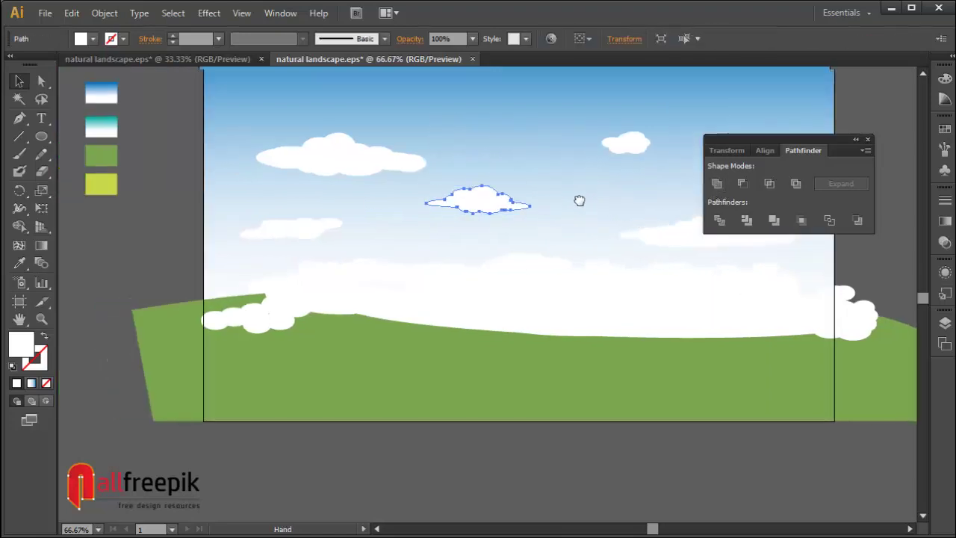
pyautogui.moveTo(444, 119); pyautogui.dragTo(267, 187)
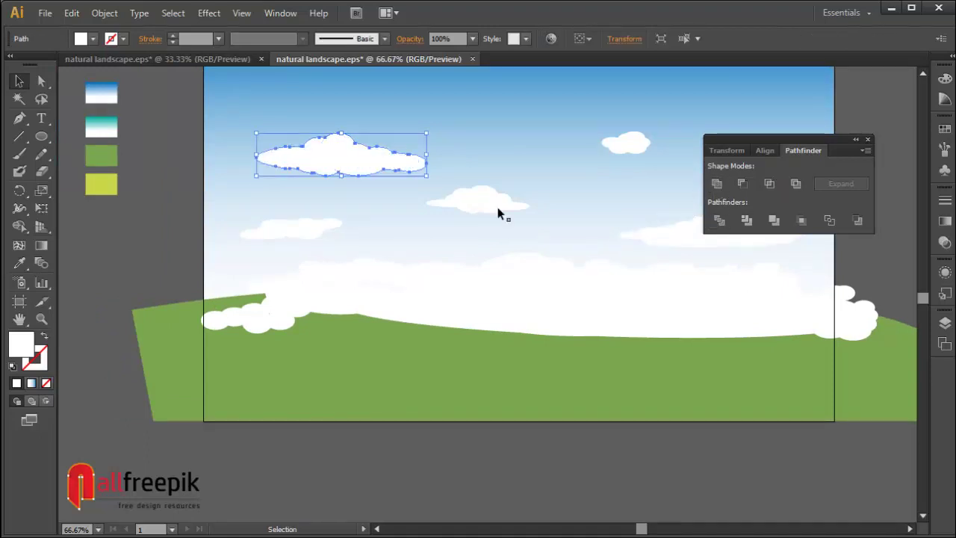
pyautogui.moveTo(286, 246); pyautogui.dragTo(287, 247)
pyautogui.click(716, 185)
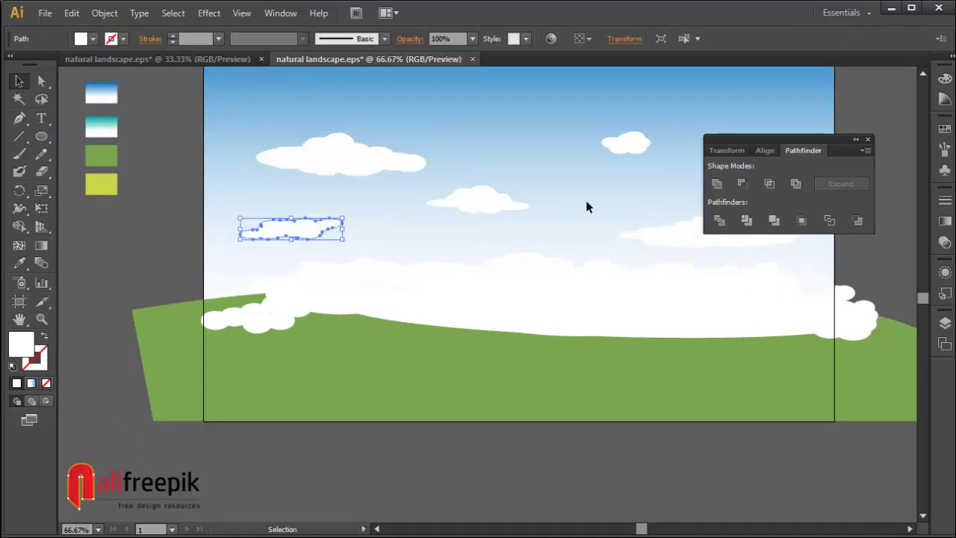
# - Add two small thin clouds, one just left of the middle cloud and one above the long flat cloud
pyautogui.click(578, 199)
pyautogui.moveTo(572, 197); pyautogui.dragTo(541, 204)
pyautogui.moveTo(471, 212); pyautogui.dragTo(653, 188)
pyautogui.click(398, 251)
pyautogui.click(360, 214)
pyautogui.click(410, 255)
# - Fill the large upper-left cloud with a linear gradient from white to blue R=41 G=171 B=226
pyautogui.hotkey('ctrl', '-')
pyautogui.click(315, 223)
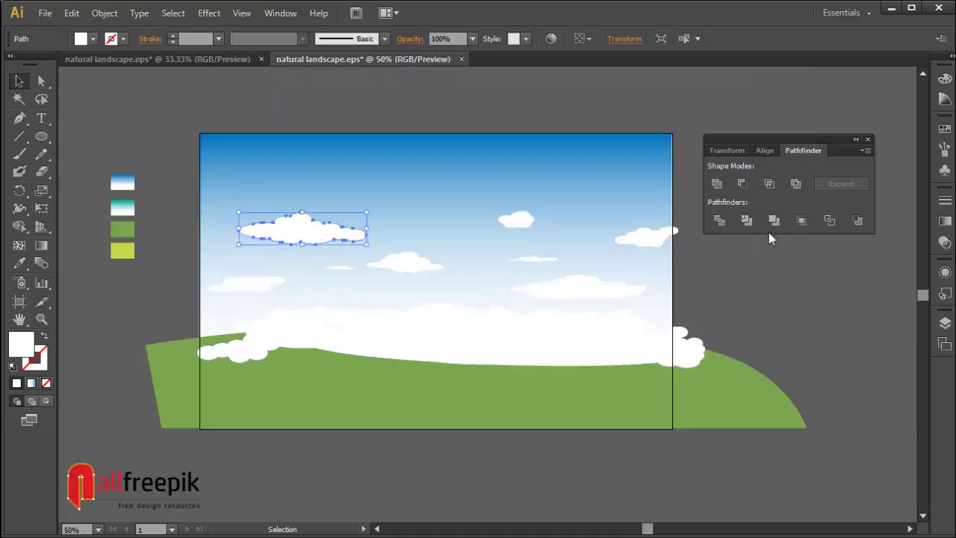
pyautogui.click(950, 222)
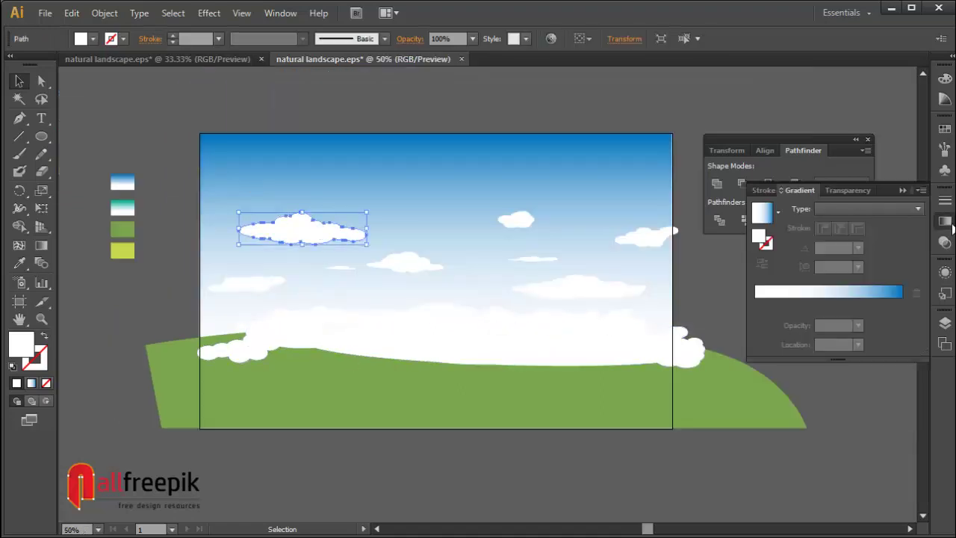
pyautogui.click(866, 290)
pyautogui.click(903, 305)
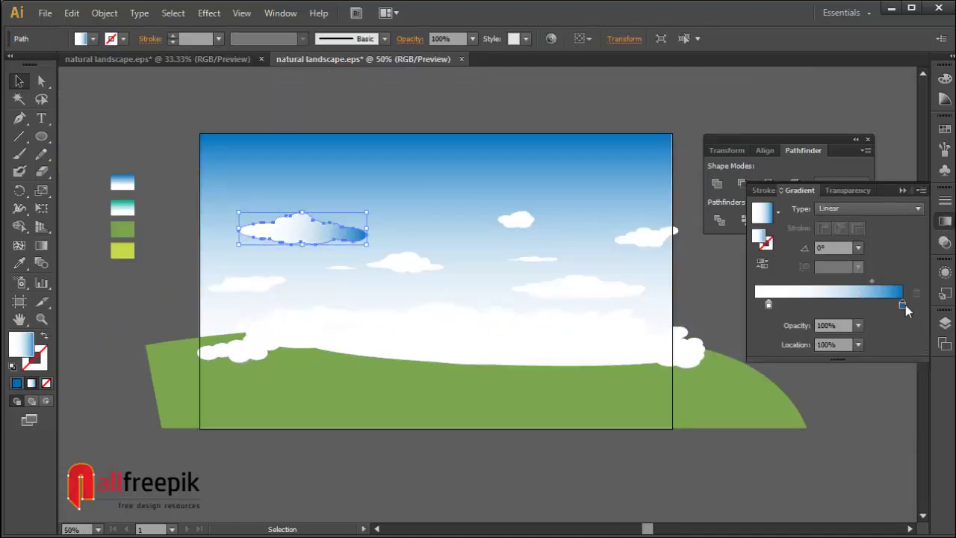
pyautogui.doubleClick(903, 304)
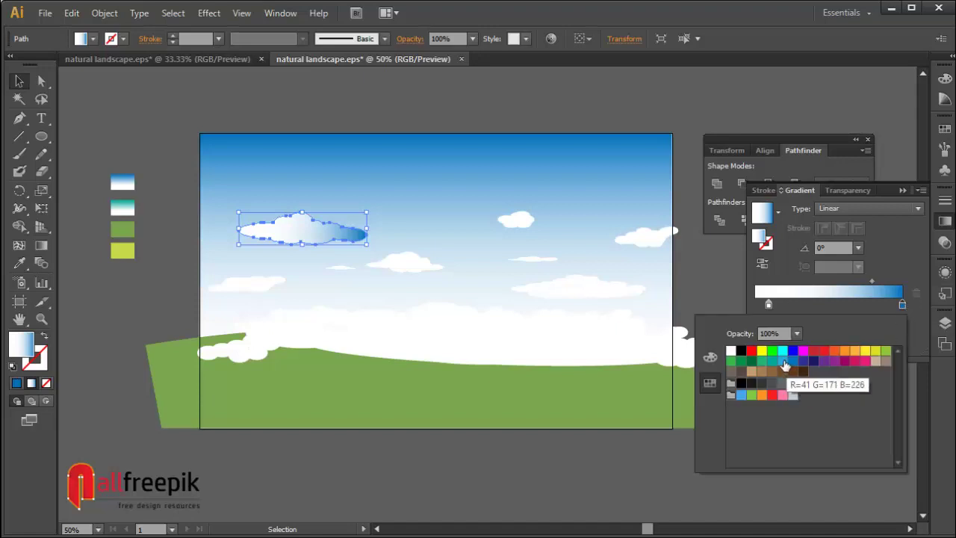
pyautogui.click(783, 364)
# - Set the gradient's blue end stop to 10% opacity and shift the gradient midpoint to 79.43%
pyautogui.click(901, 306)
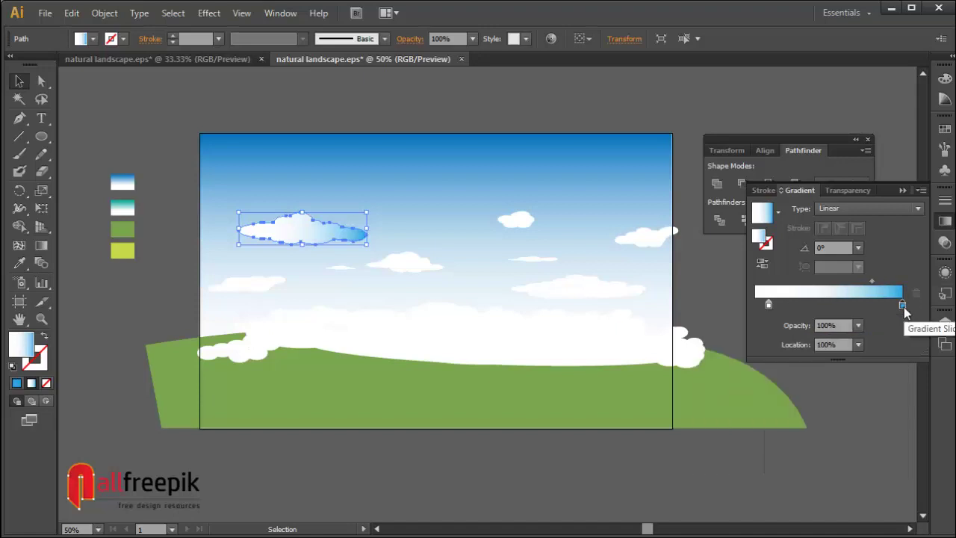
pyautogui.doubleClick(903, 305)
pyautogui.click(903, 305)
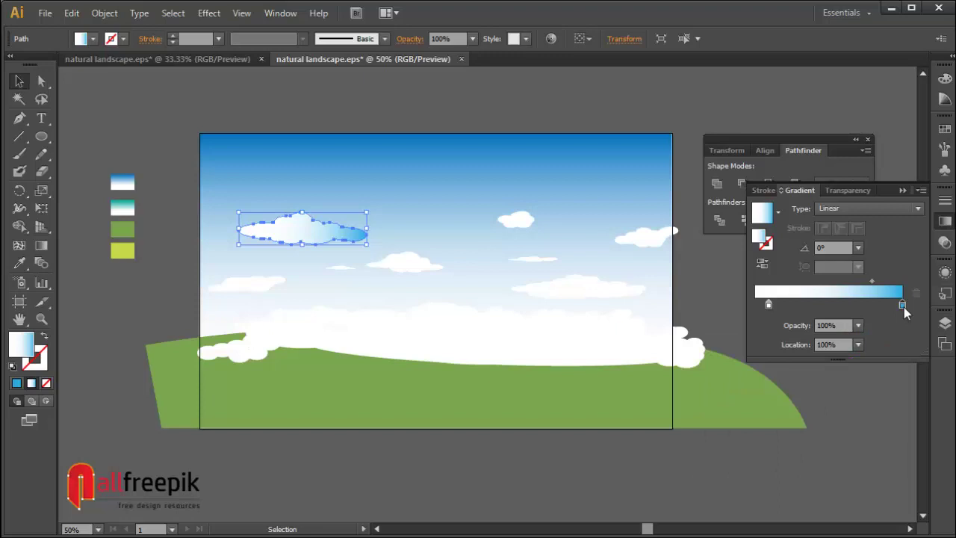
pyautogui.click(859, 324)
pyautogui.click(875, 358)
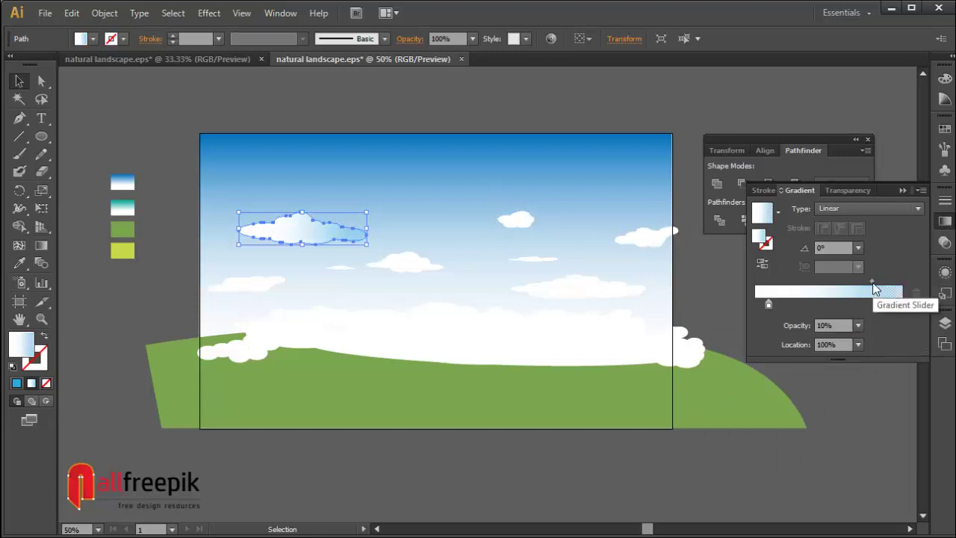
pyautogui.moveTo(872, 282)
pyautogui.mouseDown()
pyautogui.moveTo(886, 281)
pyautogui.moveTo(875, 280)
pyautogui.mouseUp()
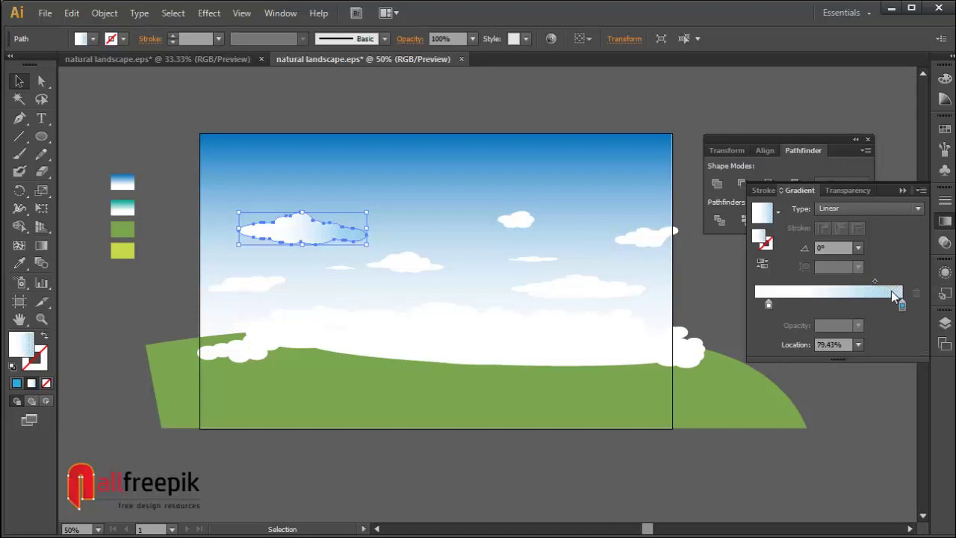
# - Set the gradient angle of the large upper-left cloud to -90°
pyautogui.click(486, 168)
pyautogui.click(358, 226)
pyautogui.click(859, 248)
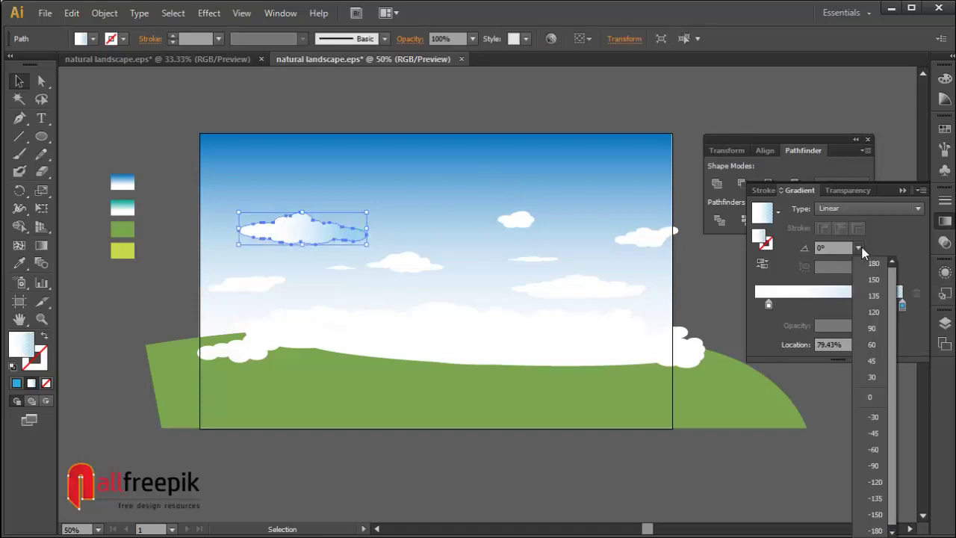
pyautogui.click(874, 462)
# - Move the large cloud's gradient midpoint to its maximum location, 87%, so white covers most of the shape
pyautogui.click(415, 167)
pyautogui.click(326, 239)
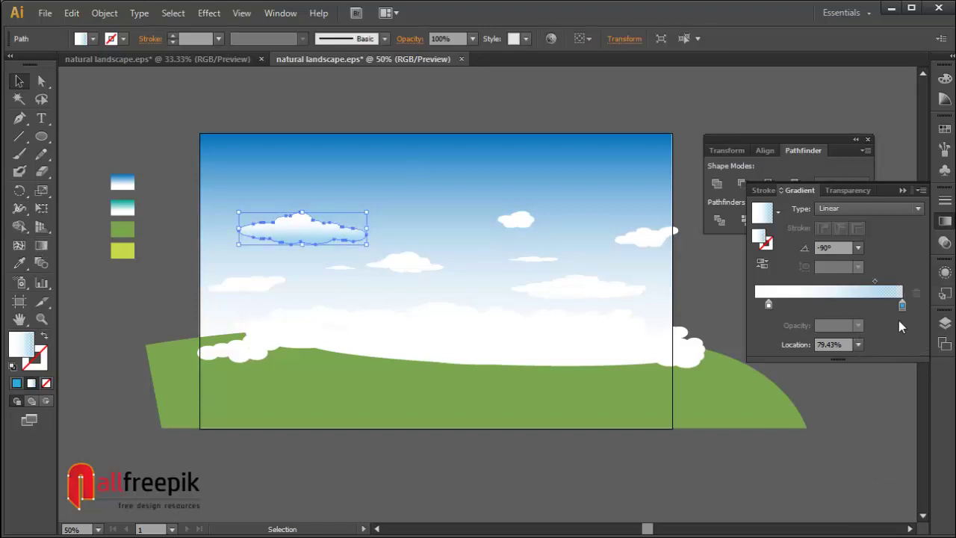
pyautogui.click(858, 345)
pyautogui.click(867, 377)
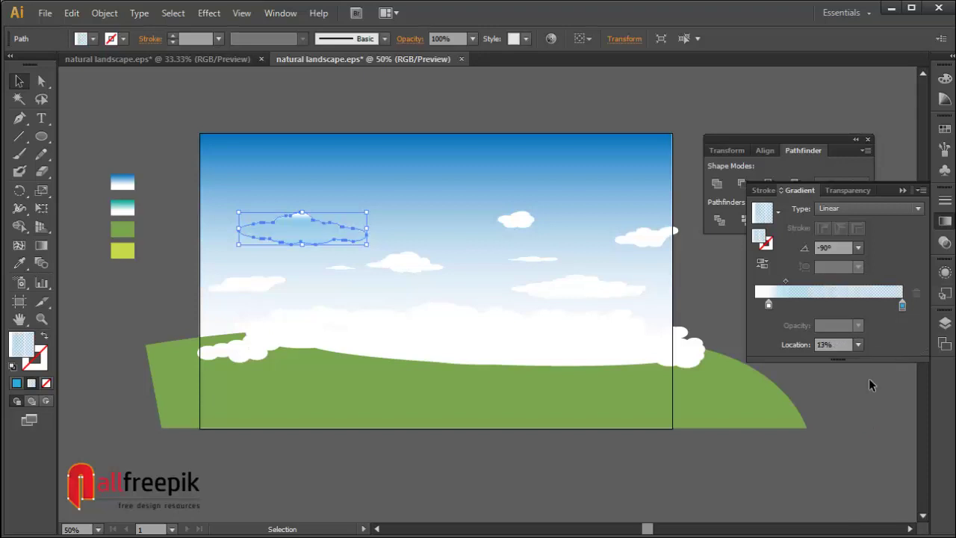
pyautogui.click(858, 345)
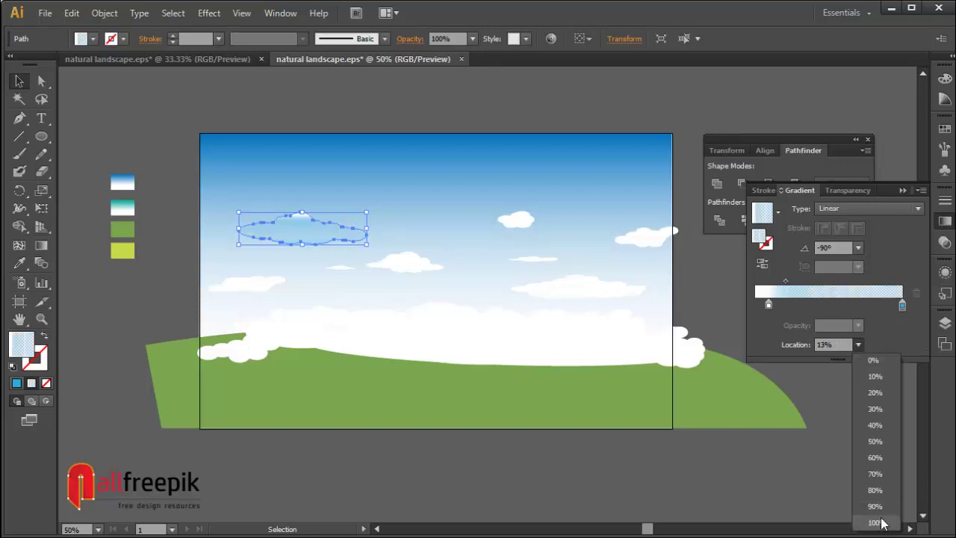
pyautogui.click(878, 518)
pyautogui.click(793, 466)
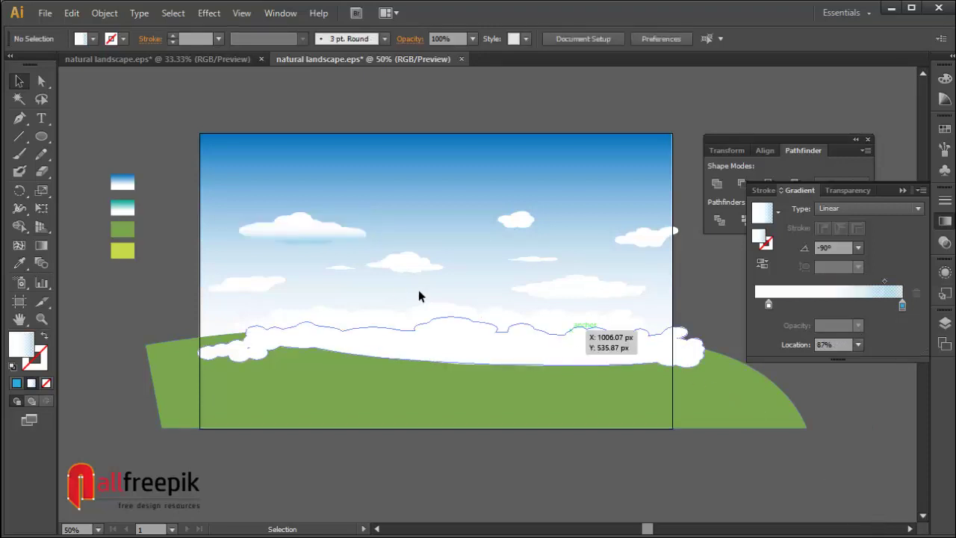
# - Try to set the large cloud's gradient midpoint location to 95%
pyautogui.click(330, 238)
pyautogui.moveTo(841, 345); pyautogui.dragTo(793, 341)
pyautogui.write('95')
pyautogui.press('Tab')
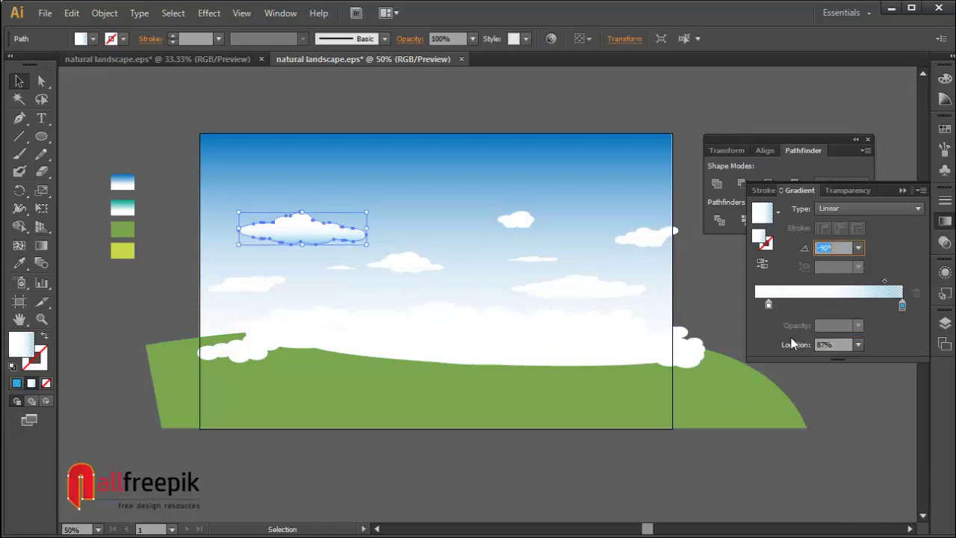
pyautogui.click(297, 138)
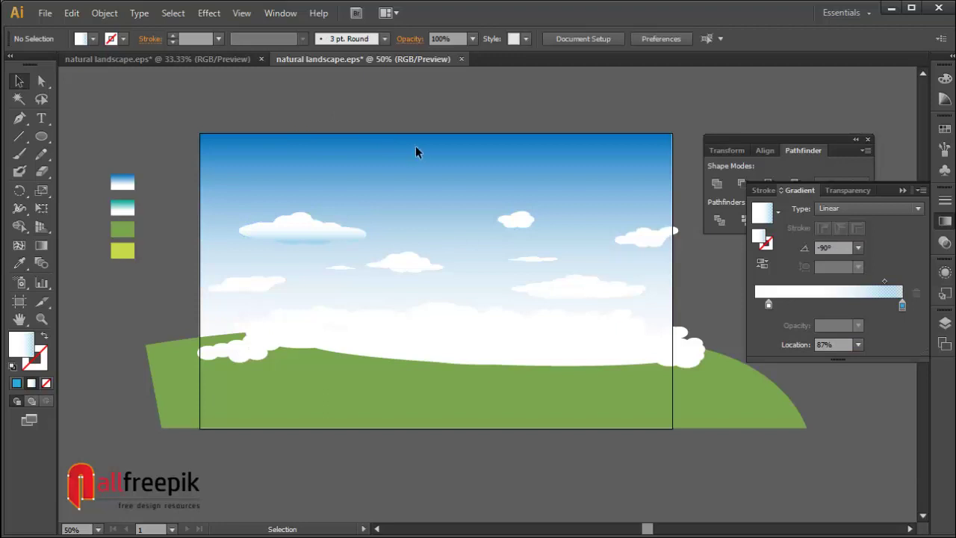
# - Copy the large cloud's gradient with the Eyedropper onto the other plain white clouds and both horizon cloud banks
pyautogui.click(518, 216)
pyautogui.keyDown('shift'); pyautogui.click(411, 268); pyautogui.keyUp('shift')
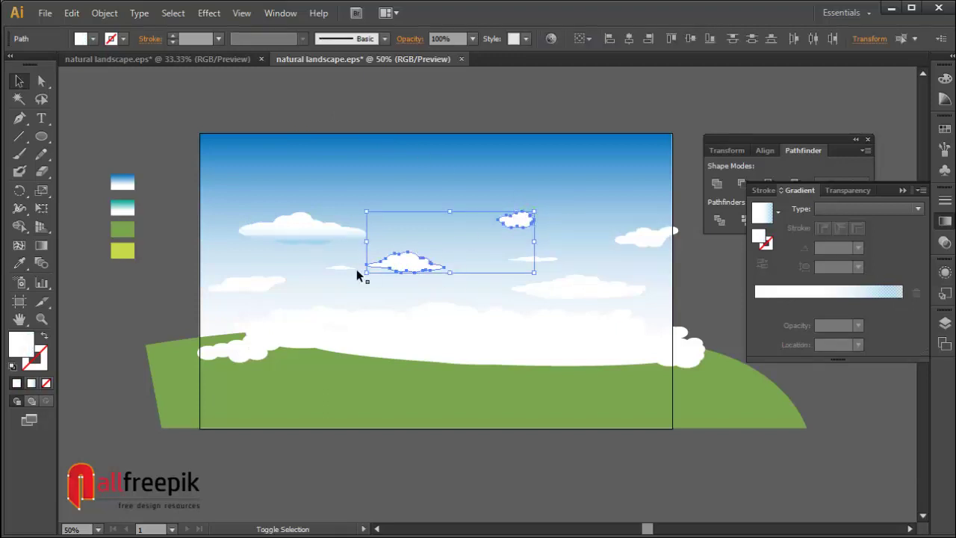
pyautogui.keyDown('shift'); pyautogui.click(337, 267); pyautogui.keyUp('shift')
pyautogui.keyDown('shift'); pyautogui.click(246, 283); pyautogui.keyUp('shift')
pyautogui.keyDown('shift'); pyautogui.click(575, 288); pyautogui.keyUp('shift')
pyautogui.keyDown('shift'); pyautogui.click(651, 241); pyautogui.keyUp('shift')
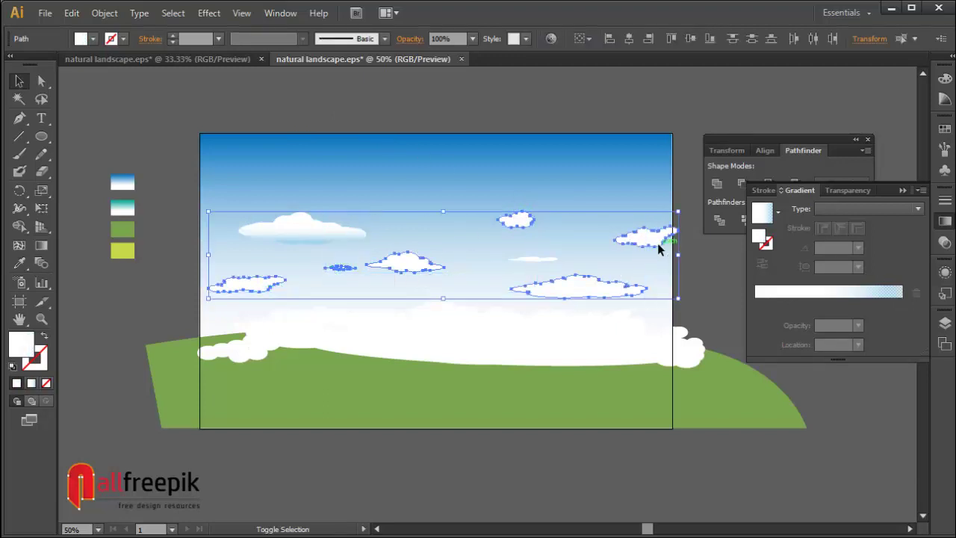
pyautogui.keyDown('shift'); pyautogui.click(470, 314); pyautogui.keyUp('shift')
pyautogui.keyDown('shift'); pyautogui.click(634, 355); pyautogui.keyUp('shift')
pyautogui.keyDown('shift'); pyautogui.click(232, 351); pyautogui.keyUp('shift')
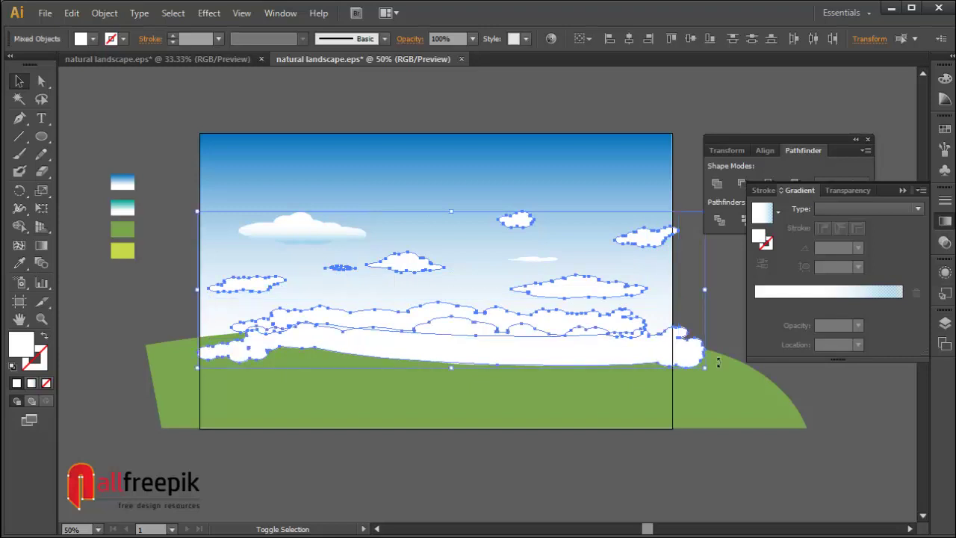
pyautogui.click(19, 262)
pyautogui.click(299, 220)
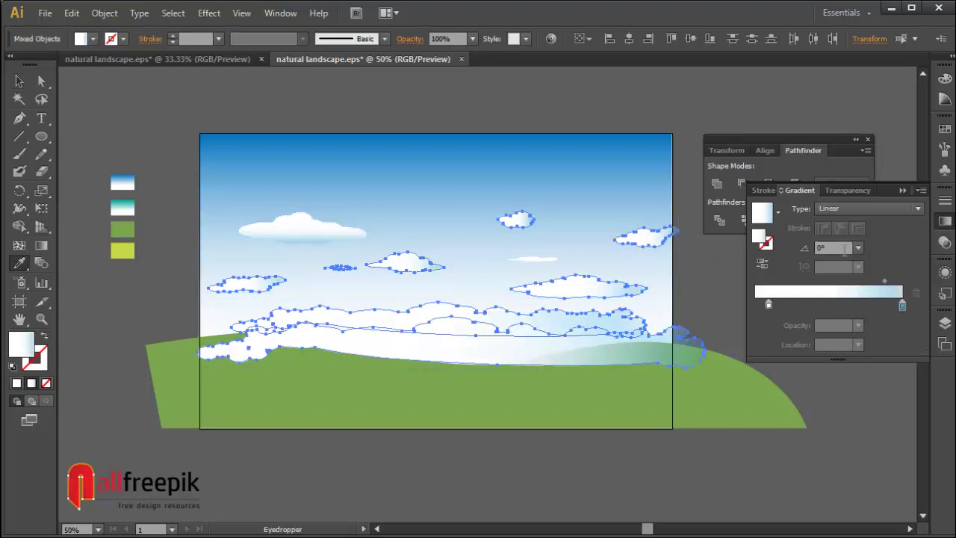
# - Set the gradient angle of the selected clouds and cloud banks to -90°
pyautogui.click(858, 248)
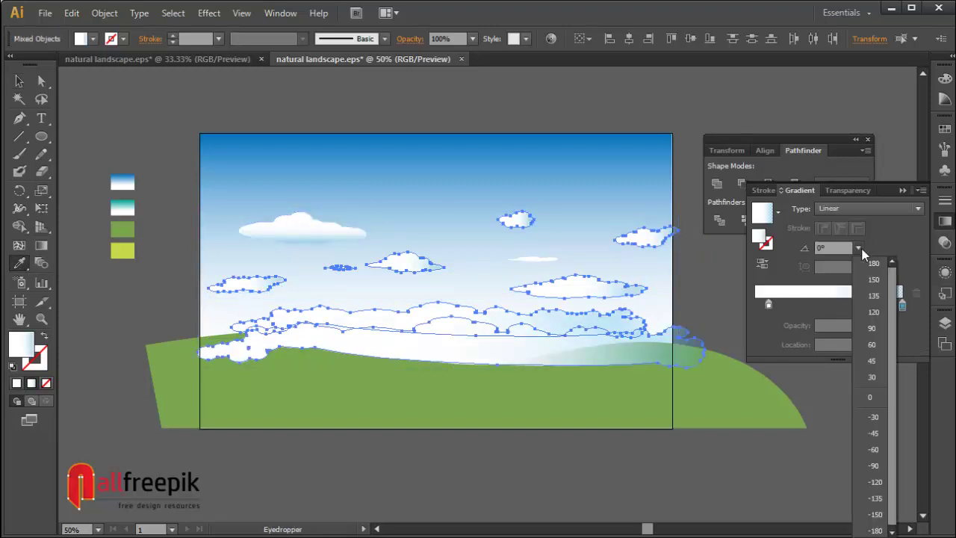
pyautogui.click(874, 466)
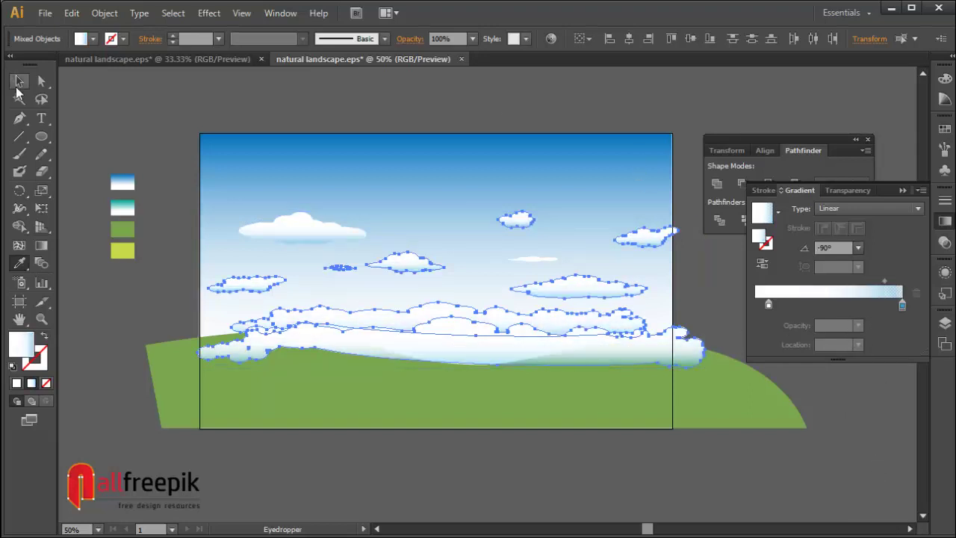
pyautogui.click(18, 82)
pyautogui.click(531, 165)
# - Set the blue gradient stop of the small upper-right cloud to 95% location
pyautogui.click(526, 221)
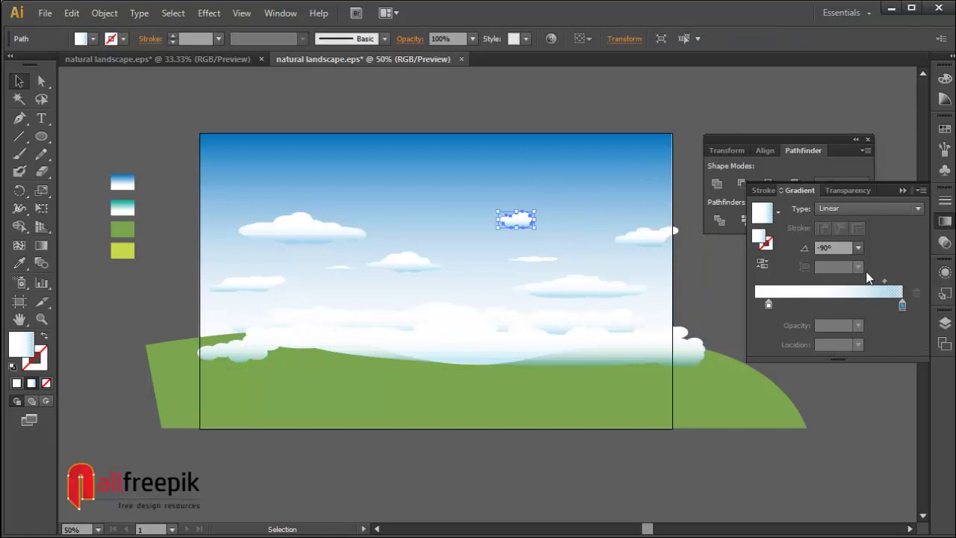
pyautogui.click(858, 248)
pyautogui.click(858, 248)
pyautogui.click(902, 305)
pyautogui.click(858, 344)
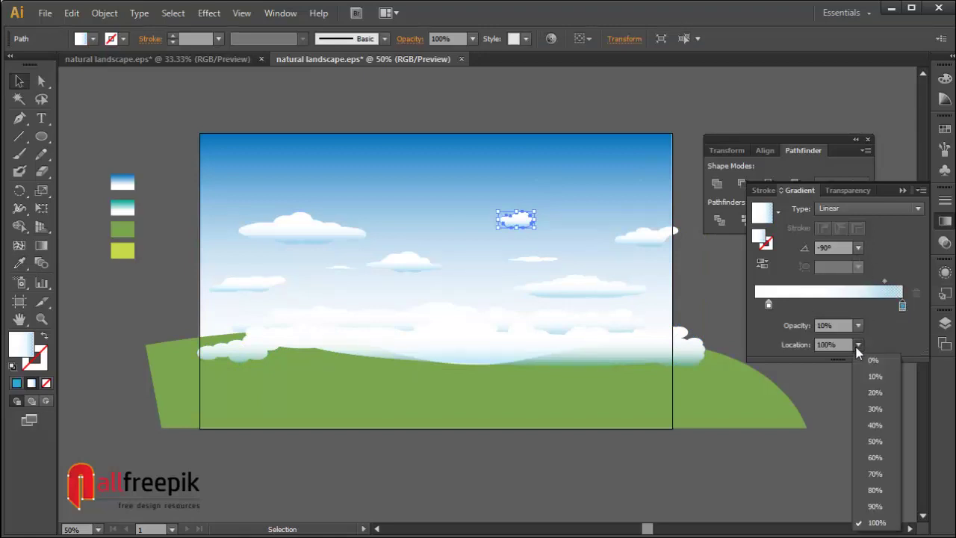
pyautogui.click(876, 318)
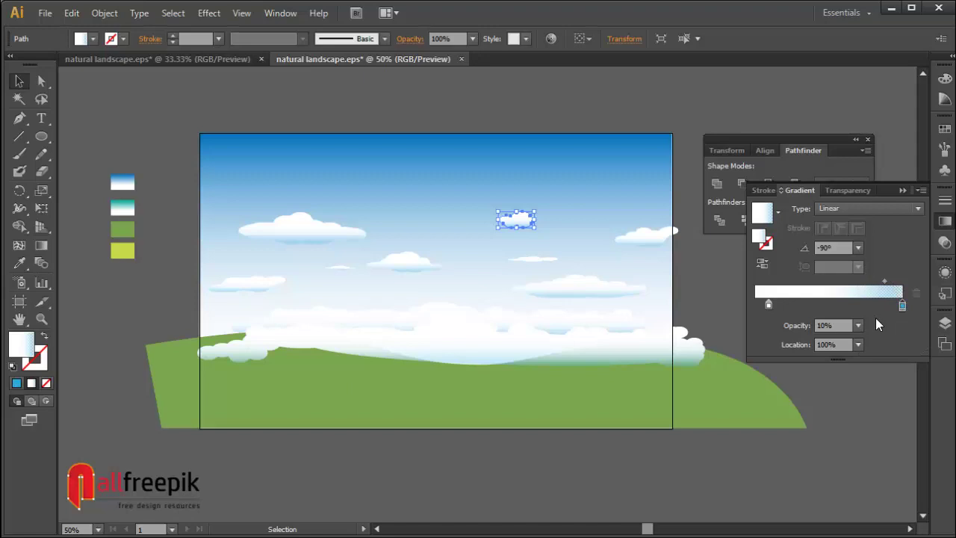
pyautogui.click(844, 347)
pyautogui.write('95')
pyautogui.click(634, 182)
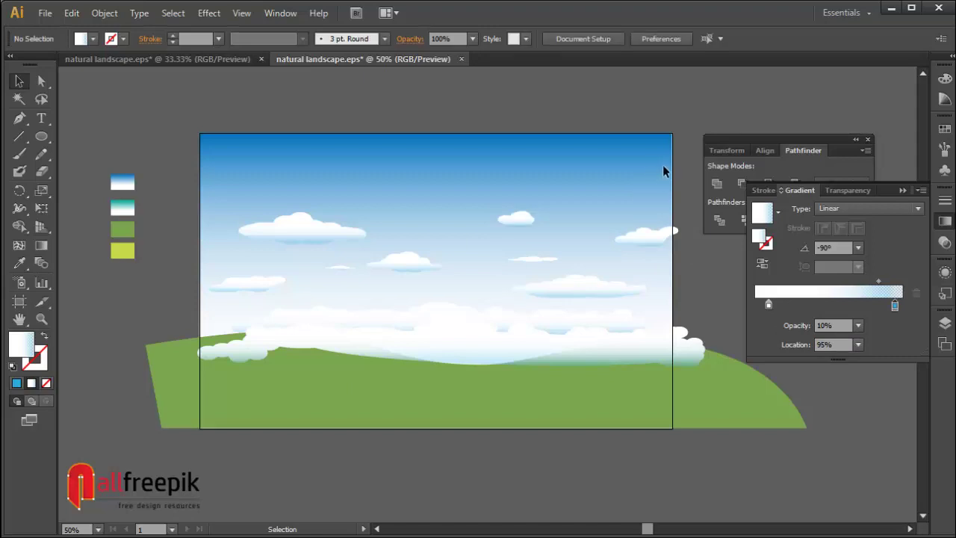
# - Set the blending mode of all clouds and cloud banks to Lighten, leaving out the green hill, and select the hill
pyautogui.moveTo(662, 166); pyautogui.dragTo(224, 382)
pyautogui.keyDown('shift'); pyautogui.click(624, 418); pyautogui.keyUp('shift')
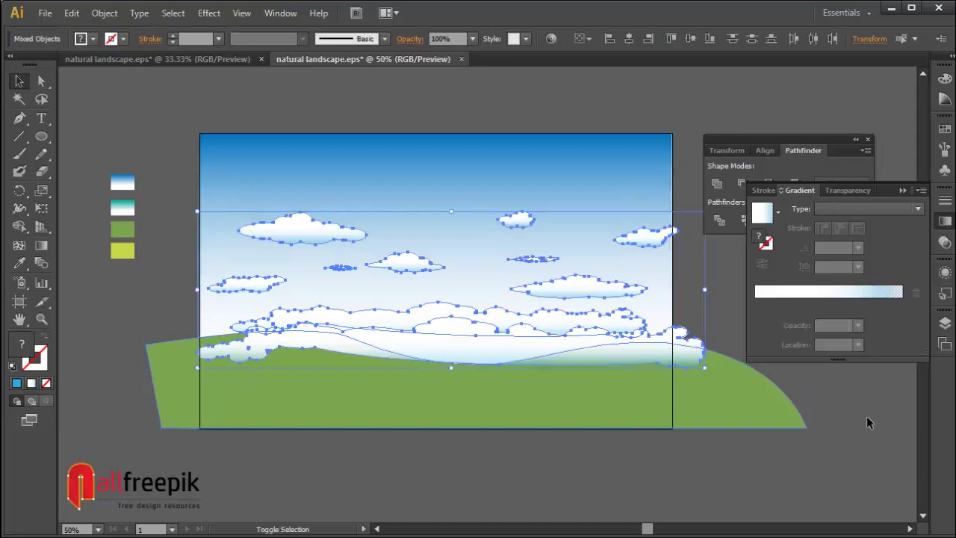
pyautogui.click(945, 242)
pyautogui.click(803, 219)
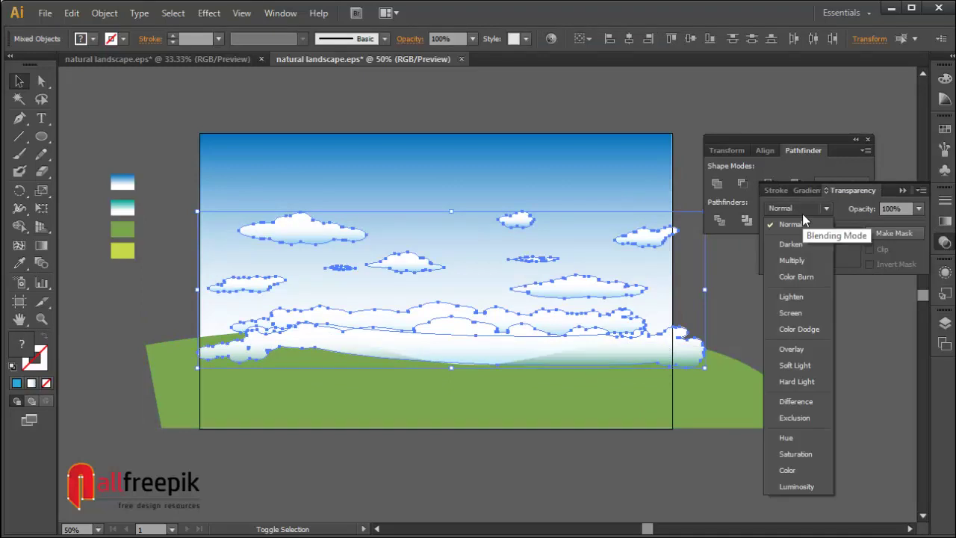
pyautogui.click(795, 295)
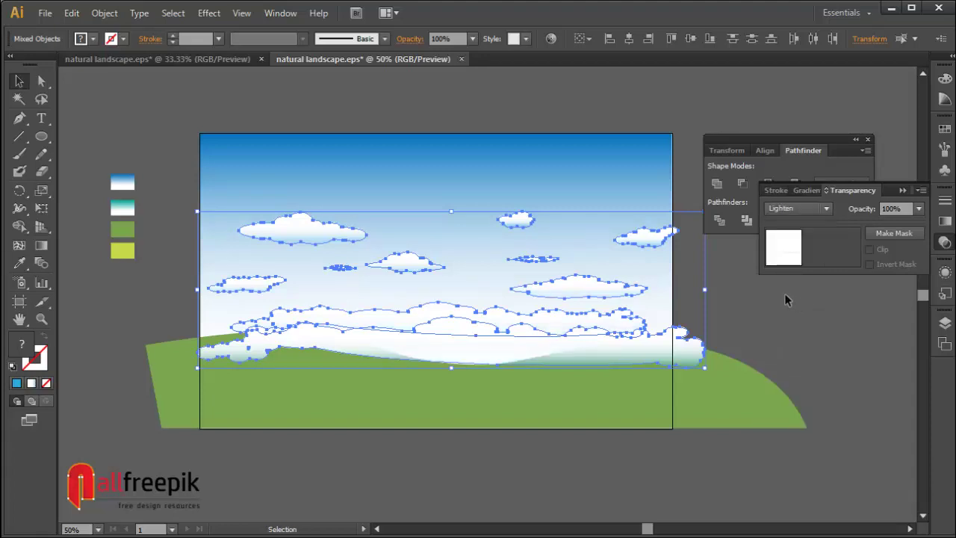
pyautogui.hotkey('ctrl', 'shift', 'a')
pyautogui.click(738, 402)
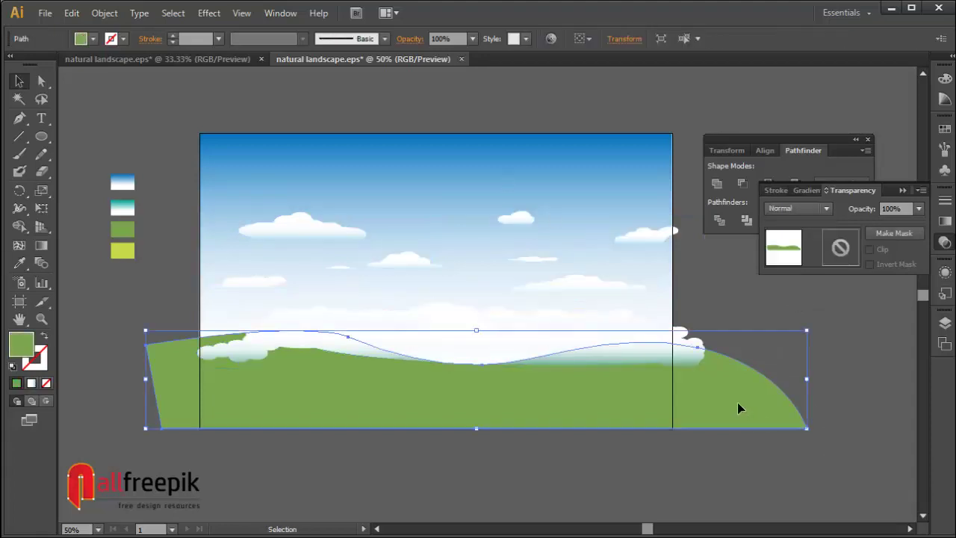
# - Bring the green hill in front of the clouds and cloud banks
pyautogui.rightClick(626, 415)
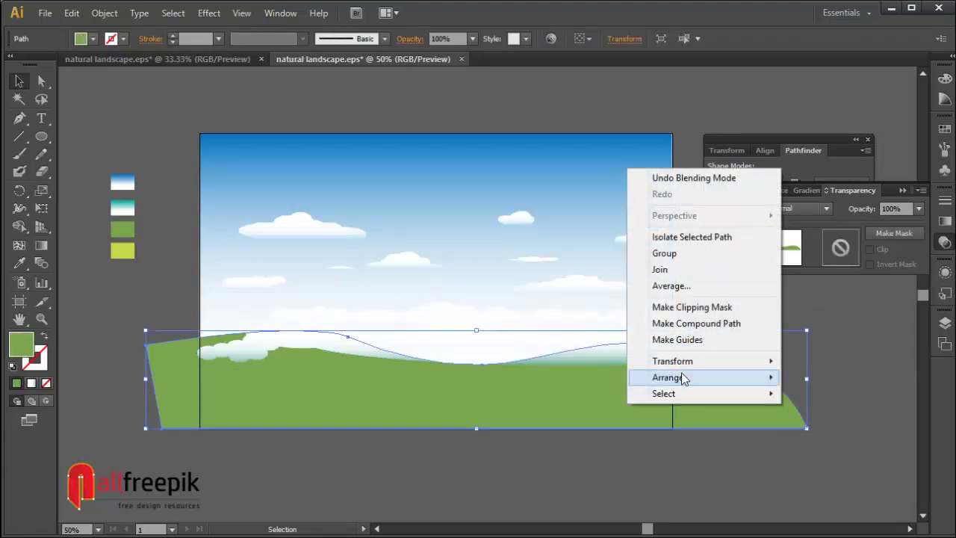
pyautogui.moveTo(683, 377)
pyautogui.click(825, 377)
pyautogui.click(703, 447)
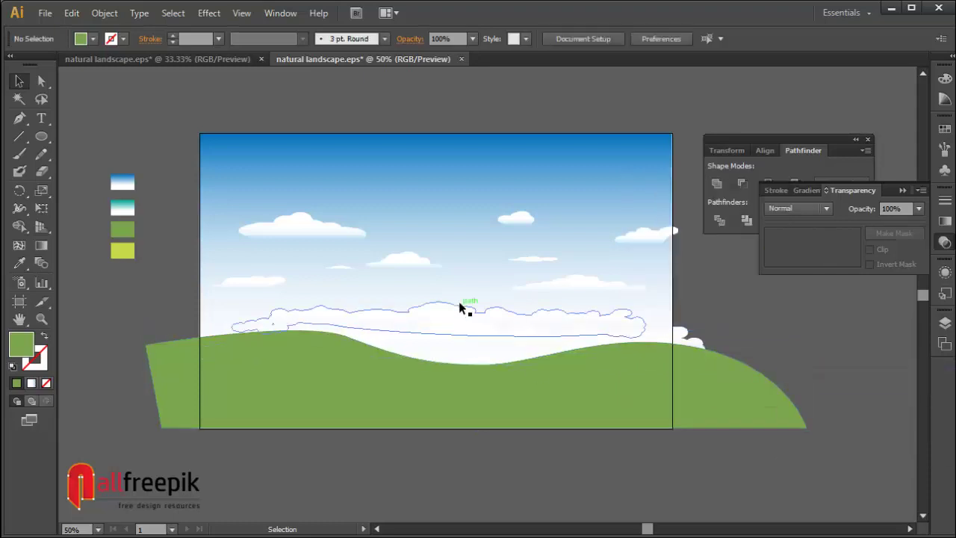
# - Stretch the rear cloud bank slightly upward and make the front cloud bank taller behind the hill
pyautogui.click(457, 306)
pyautogui.moveTo(440, 301); pyautogui.dragTo(441, 291)
pyautogui.click(828, 329)
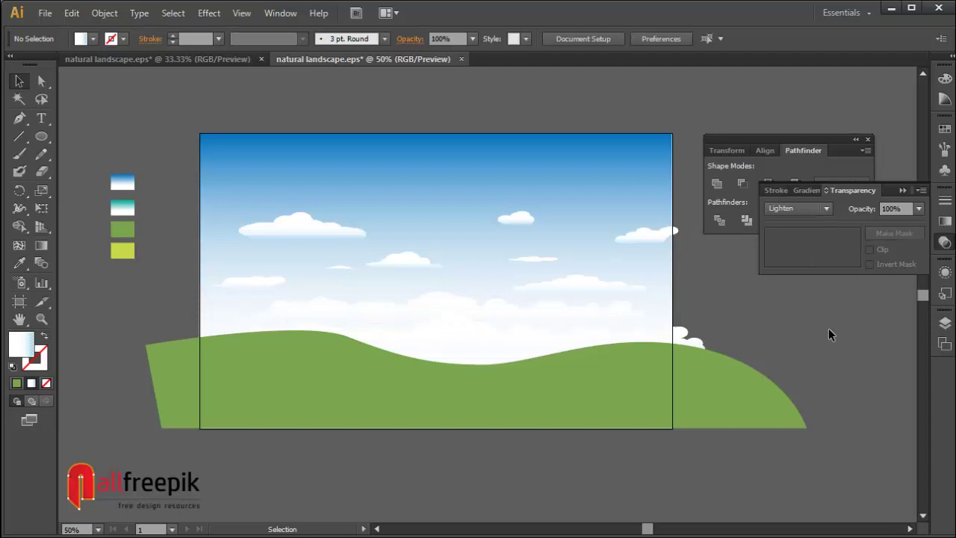
pyautogui.click(465, 306)
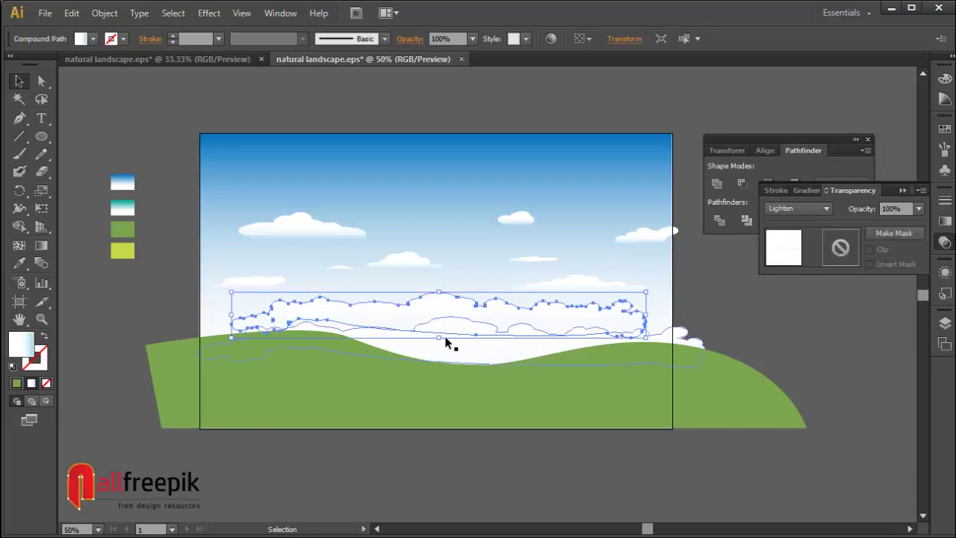
pyautogui.moveTo(437, 337); pyautogui.dragTo(448, 374)
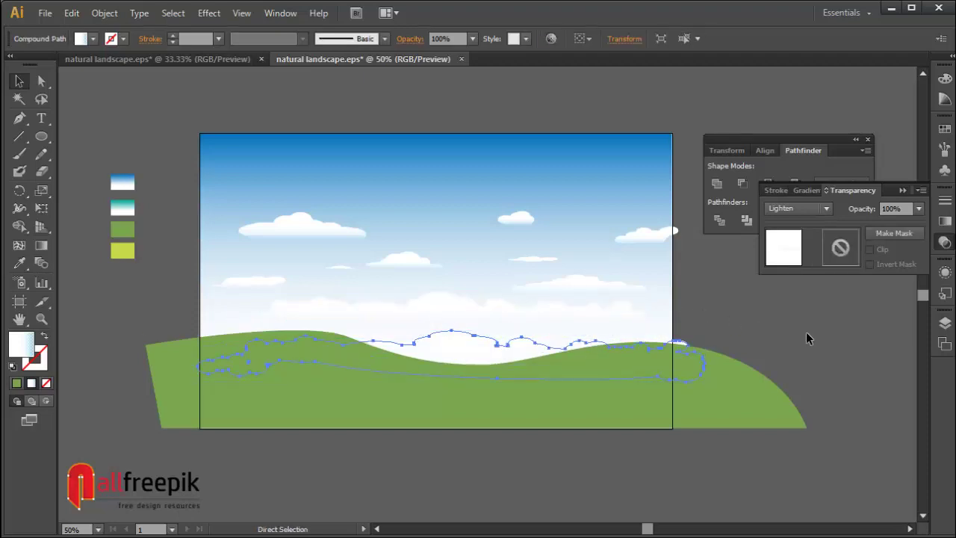
pyautogui.moveTo(451, 329); pyautogui.dragTo(451, 316)
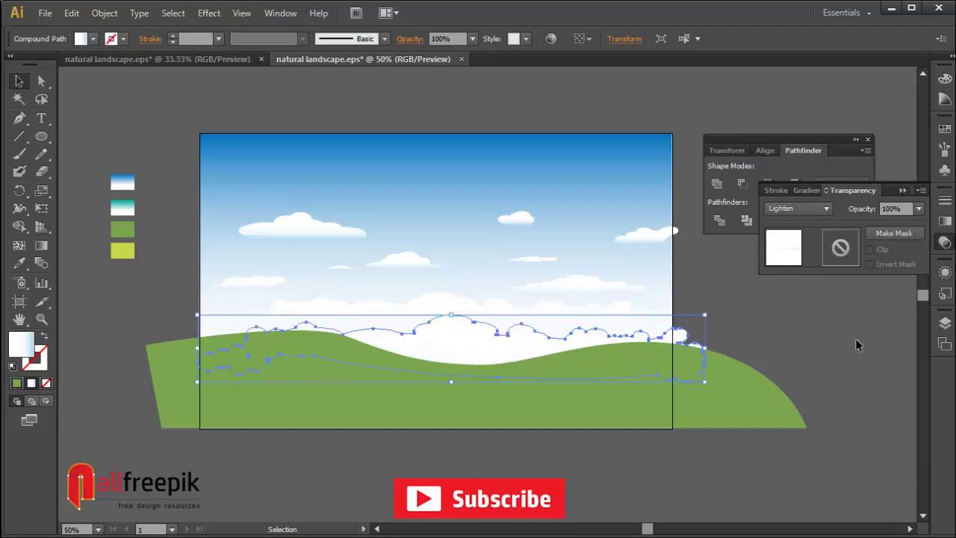
pyautogui.click(856, 341)
# - Make the rear cloud bank taller and slightly narrower, extending its lower edge downward
pyautogui.scroll(2, 480, 425)
pyautogui.click(478, 352)
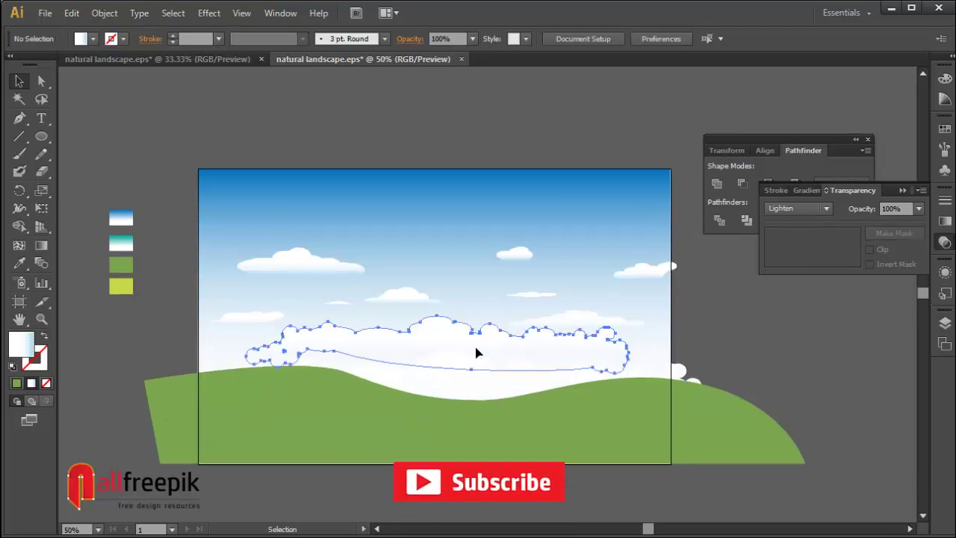
pyautogui.moveTo(448, 383); pyautogui.dragTo(452, 385)
pyautogui.click(804, 340)
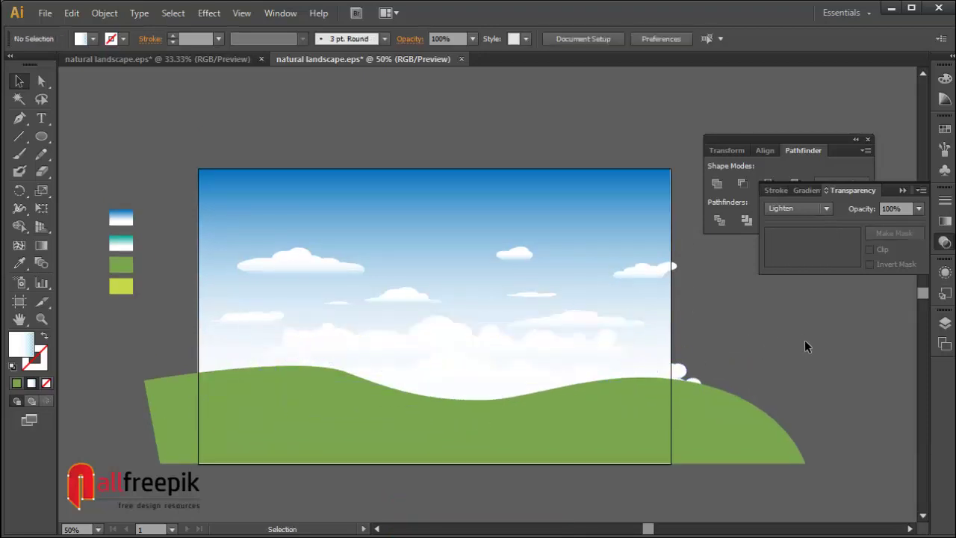
# - Stretch the large cloud on the left slightly downward
pyautogui.press('space')
pyautogui.moveTo(846, 369); pyautogui.dragTo(834, 367)
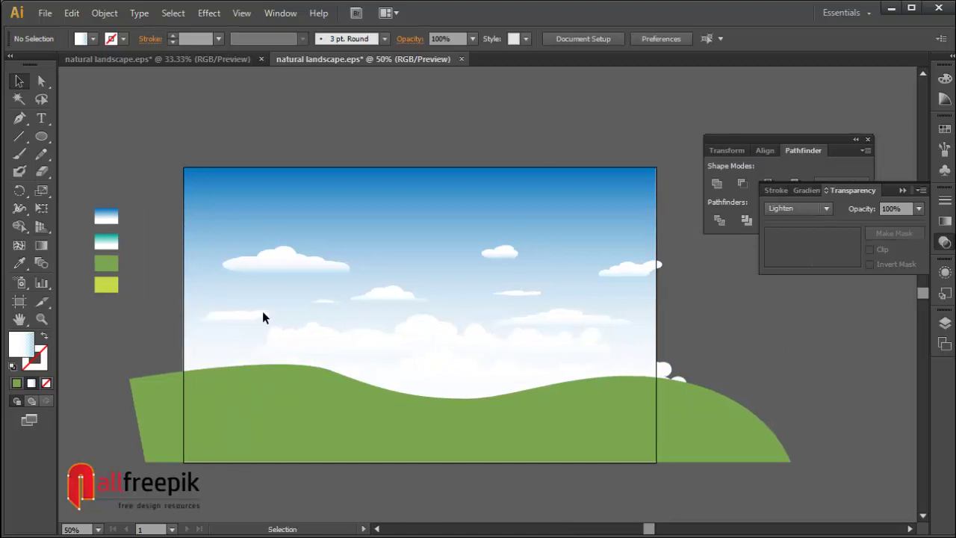
pyautogui.click(274, 272)
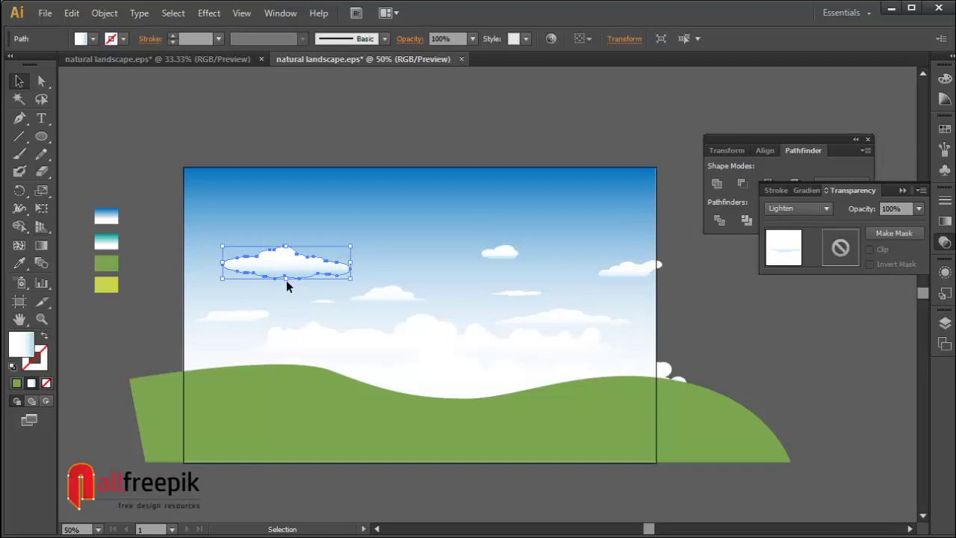
pyautogui.moveTo(287, 279); pyautogui.dragTo(292, 284)
pyautogui.click(442, 208)
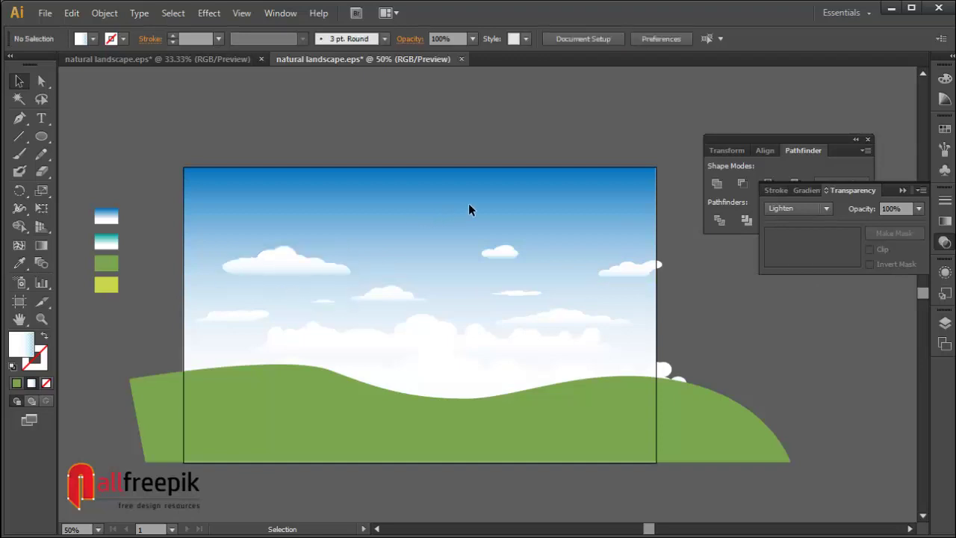
# - Extend the large left cloud's gradient a little below its lower edge with the Gradient tool
pyautogui.click(293, 270)
pyautogui.click(41, 245)
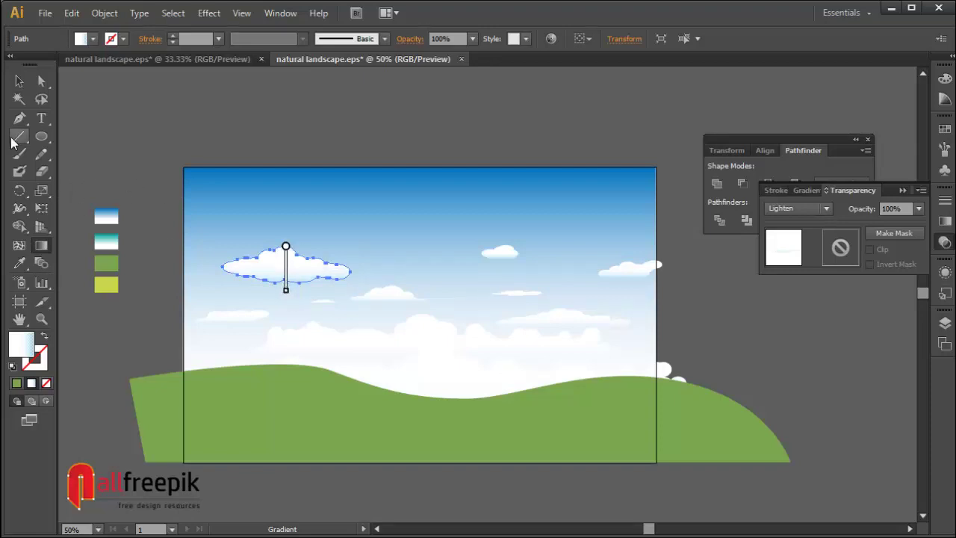
pyautogui.click(18, 81)
pyautogui.click(499, 143)
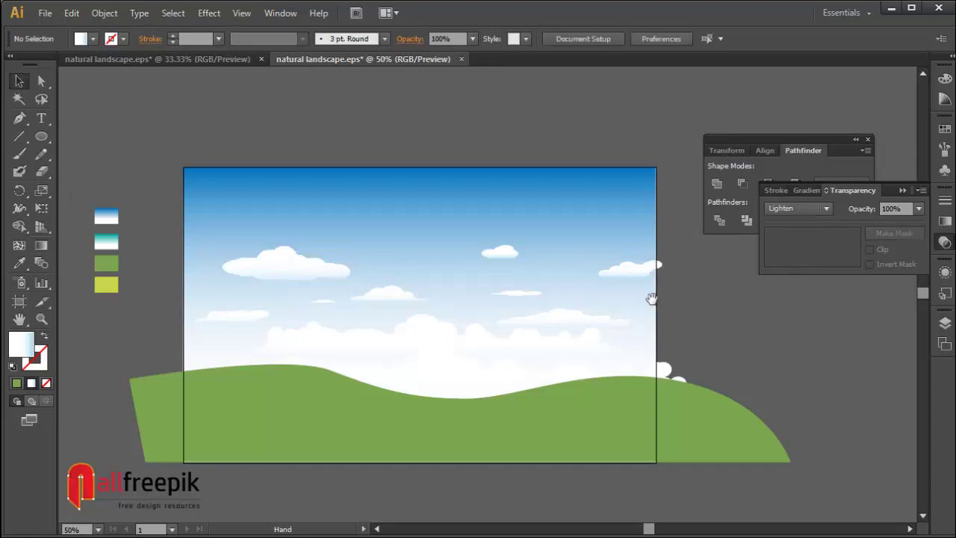
# - Lengthen the gradient of the cloud on the artboard's right edge so it ends below the cloud
pyautogui.click(630, 270)
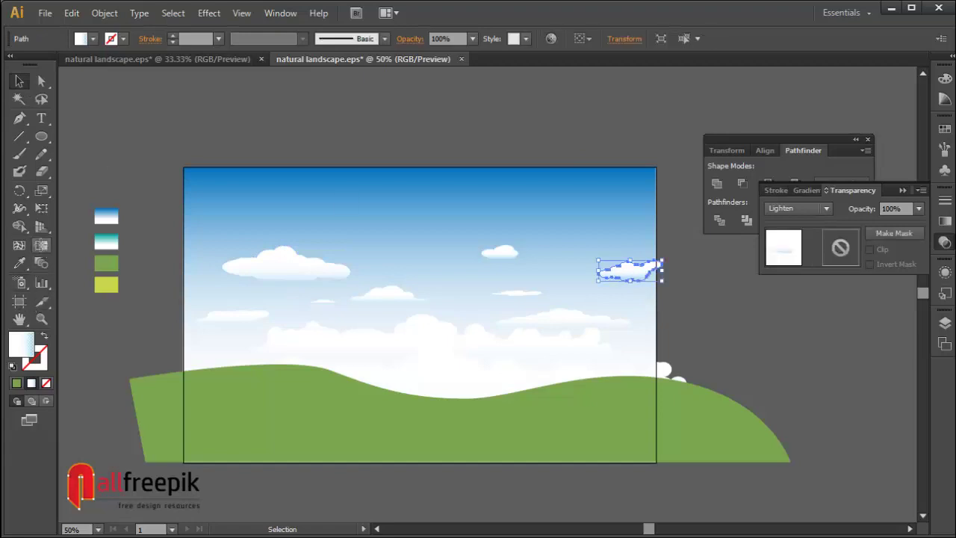
pyautogui.click(41, 245)
pyautogui.hotkey('ctrl', 'space')
pyautogui.moveTo(572, 224); pyautogui.dragTo(707, 341)
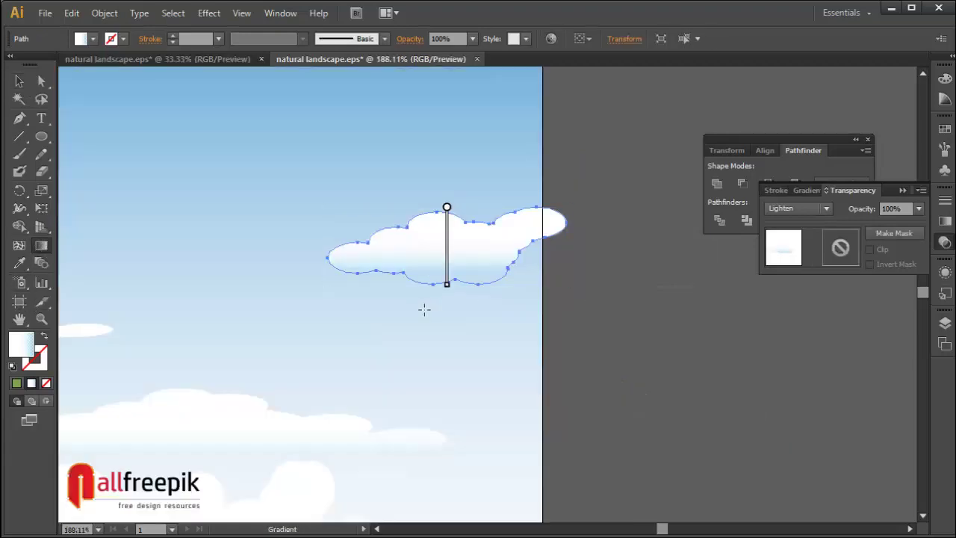
pyautogui.moveTo(446, 284); pyautogui.dragTo(446, 299)
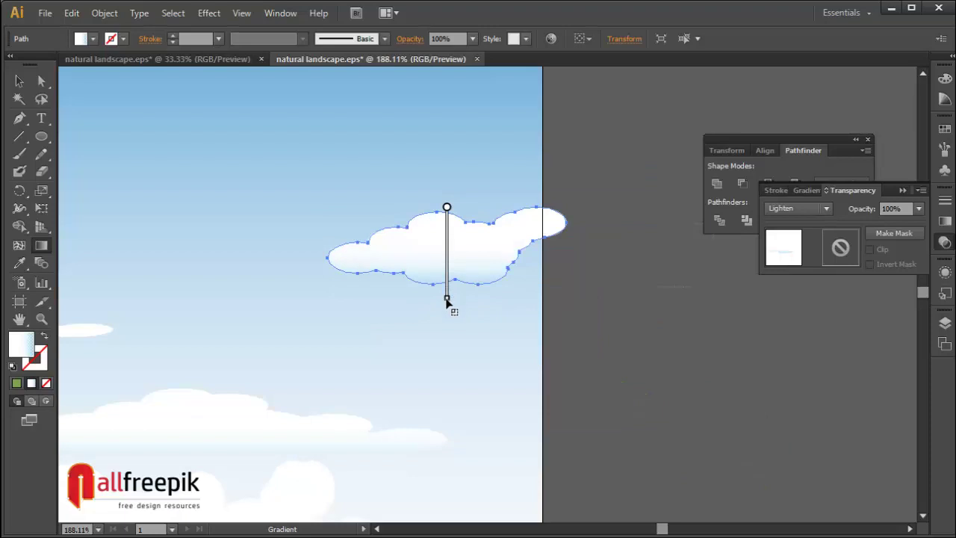
pyautogui.click(18, 81)
pyautogui.click(300, 179)
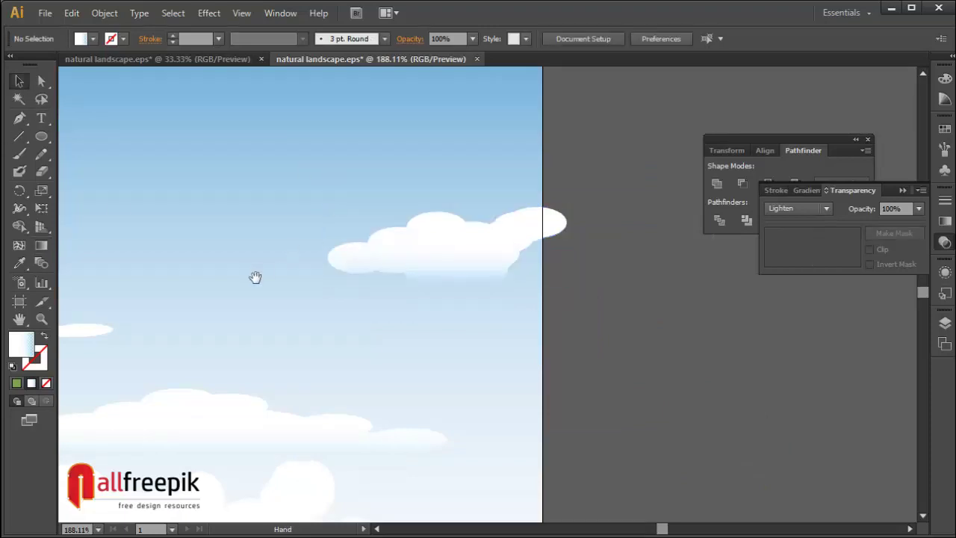
# - Lengthen the gradient of the small upper cloud so it ends below the cloud's lower edge
pyautogui.moveTo(254, 277); pyautogui.dragTo(565, 216)
pyautogui.hotkey('ctrl', '-')
pyautogui.hotkey('ctrl', '-')
pyautogui.hotkey('ctrl', '-')
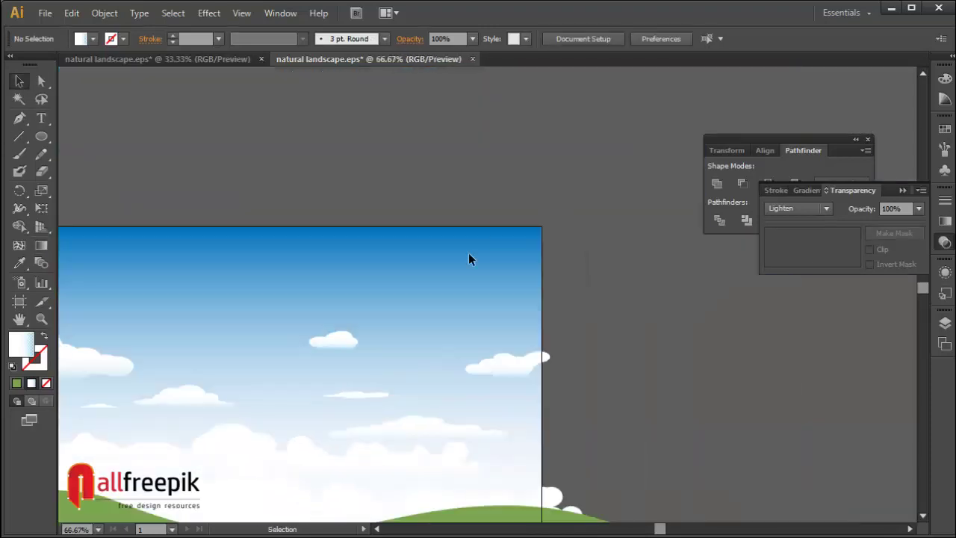
pyautogui.moveTo(401, 299); pyautogui.dragTo(289, 376)
pyautogui.click(453, 291)
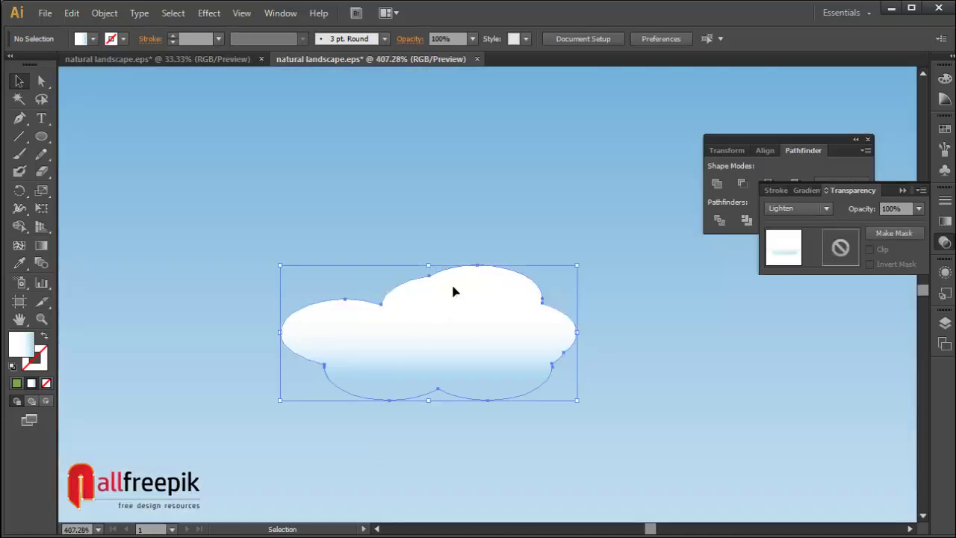
pyautogui.click(42, 247)
pyautogui.moveTo(426, 400); pyautogui.dragTo(428, 431)
pyautogui.click(18, 86)
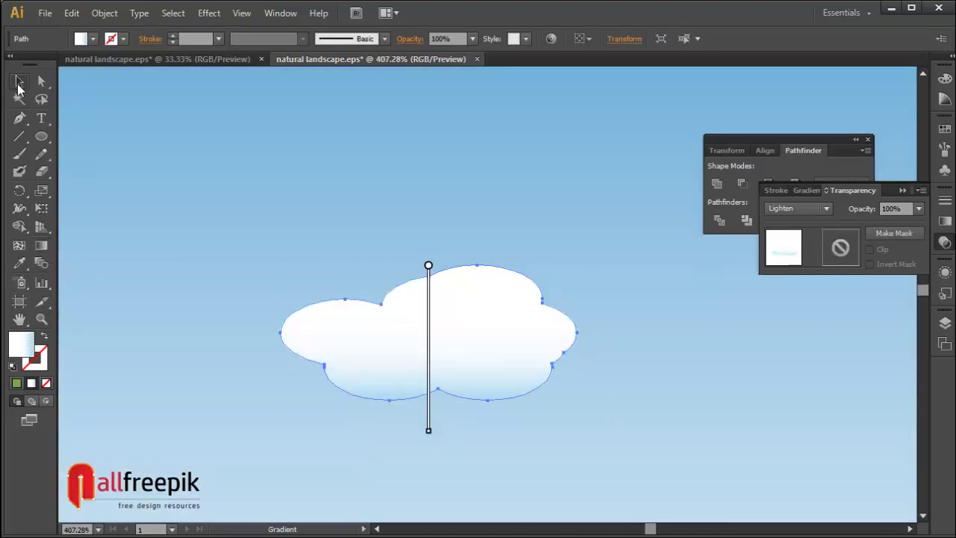
pyautogui.click(390, 214)
# - Examine the shaded clouds and the hill across the whole artboard
pyautogui.keyDown('ctrl'); pyautogui.keyDown('alt'); pyautogui.click(413, 207); pyautogui.keyUp('alt'); pyautogui.keyUp('ctrl')
pyautogui.keyDown('ctrl'); pyautogui.keyDown('alt'); pyautogui.click(412, 207); pyautogui.keyUp('alt'); pyautogui.keyUp('ctrl')
pyautogui.keyDown('ctrl'); pyautogui.keyDown('alt'); pyautogui.click(412, 206); pyautogui.keyUp('alt'); pyautogui.keyUp('ctrl')
pyautogui.keyDown('ctrl'); pyautogui.keyDown('alt'); pyautogui.click(412, 206); pyautogui.keyUp('alt'); pyautogui.keyUp('ctrl')
pyautogui.keyDown('ctrl'); pyautogui.keyDown('alt'); pyautogui.click(412, 206); pyautogui.keyUp('alt'); pyautogui.keyUp('ctrl')
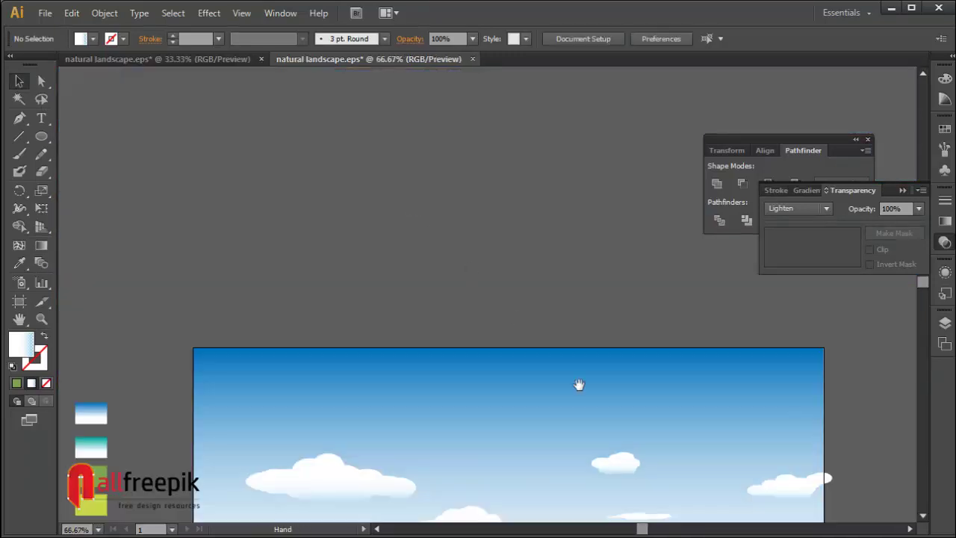
pyautogui.moveTo(592, 448); pyautogui.dragTo(518, 217)
pyautogui.keyDown('ctrl'); pyautogui.keyDown('alt'); pyautogui.click(518, 219); pyautogui.keyUp('alt'); pyautogui.keyUp('ctrl')
pyautogui.moveTo(579, 294); pyautogui.dragTo(548, 182)
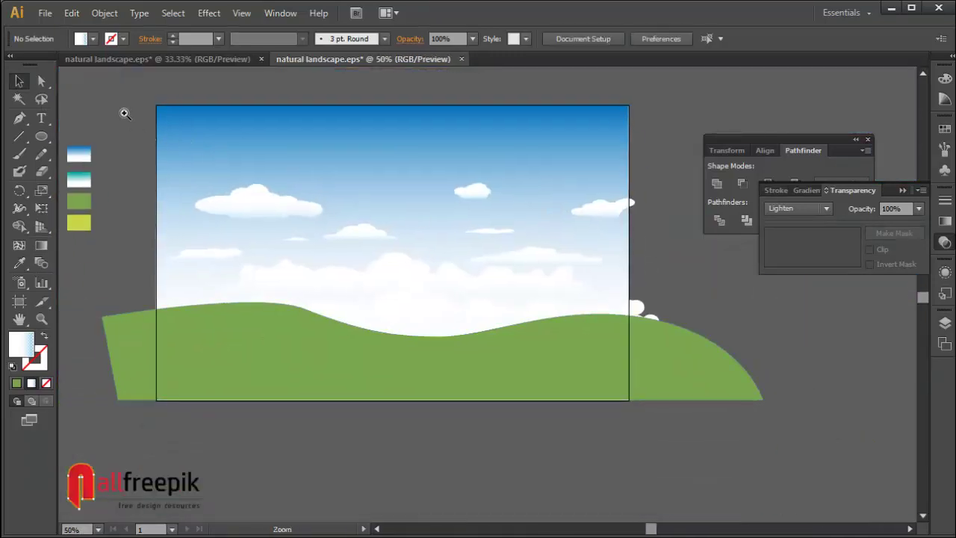
pyautogui.hotkey('ctrl', '0')
pyautogui.moveTo(624, 321); pyautogui.dragTo(604, 258)
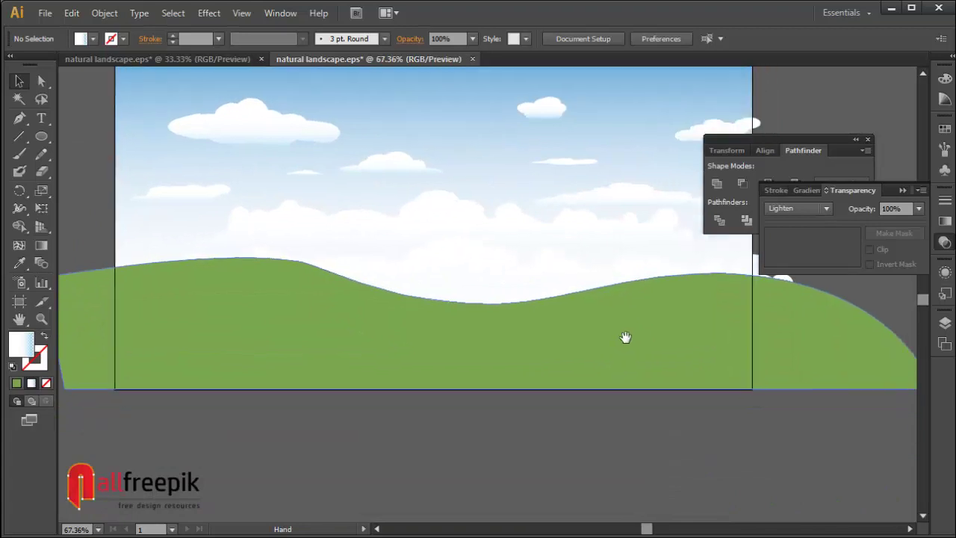
# - Select all clouds and both cloud banks, leaving out the green hill, and group them
pyautogui.click(678, 385)
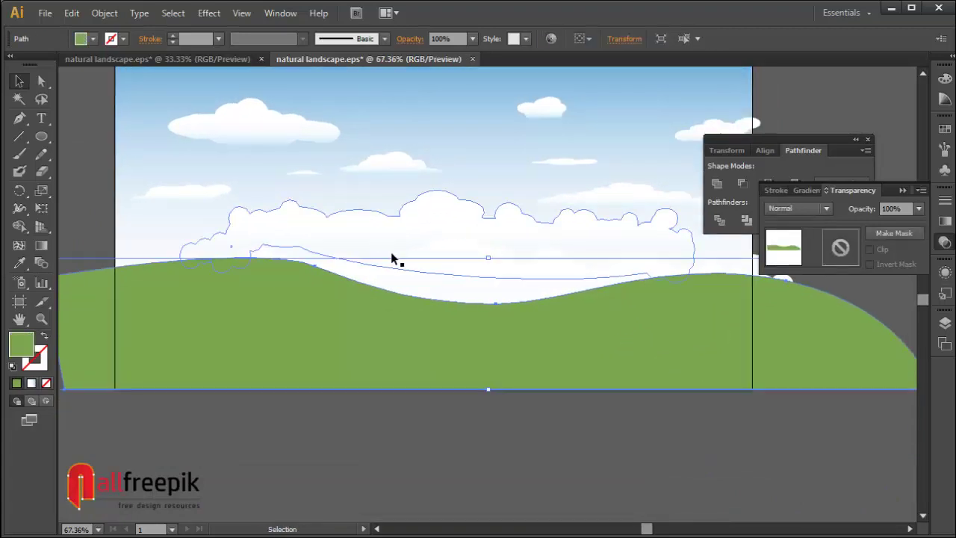
pyautogui.moveTo(417, 181); pyautogui.dragTo(434, 283)
pyautogui.click(111, 89)
pyautogui.moveTo(110, 83); pyautogui.dragTo(794, 452)
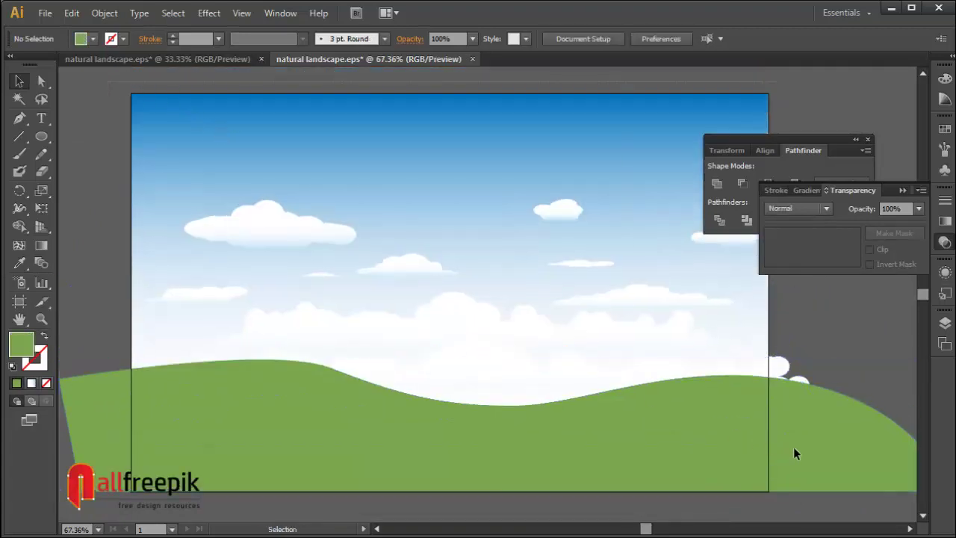
pyautogui.moveTo(866, 486); pyautogui.dragTo(852, 441)
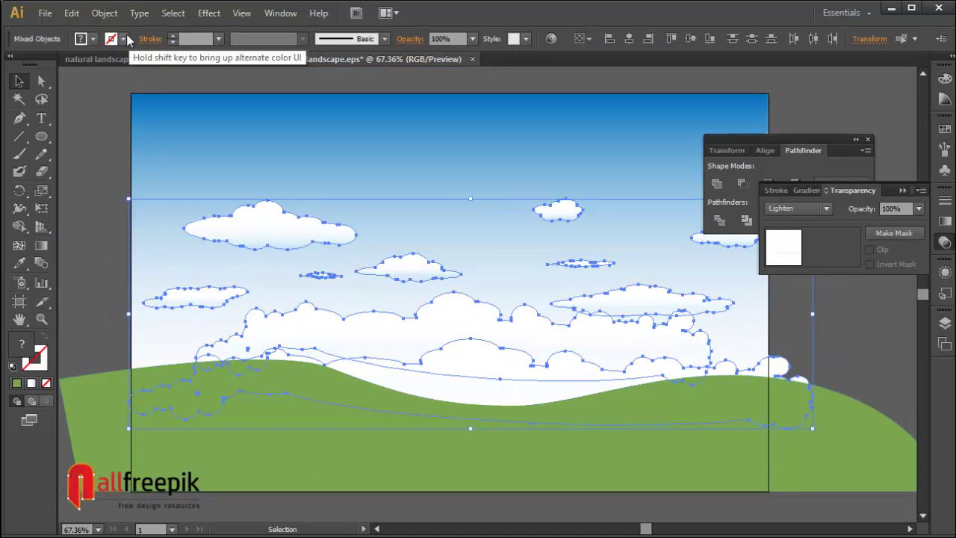
pyautogui.click(105, 13)
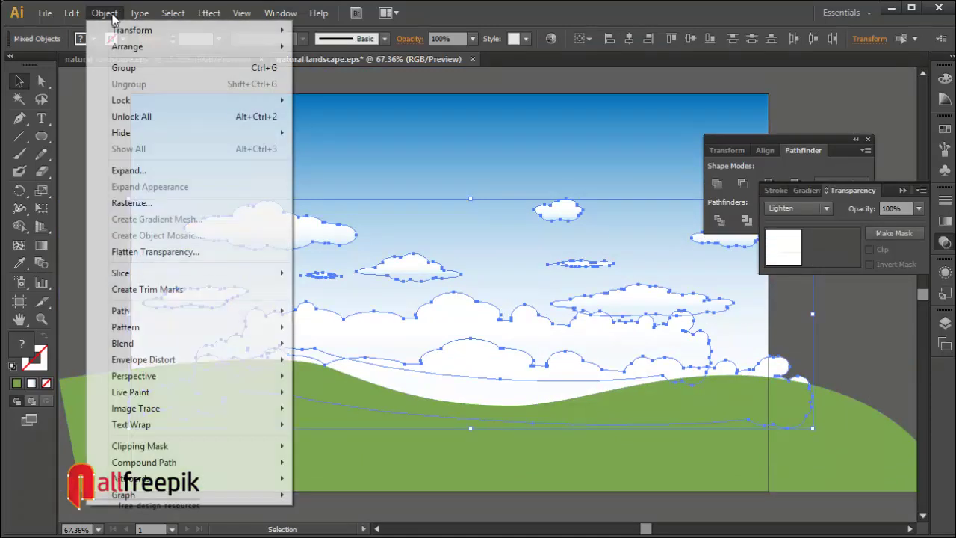
pyautogui.click(131, 68)
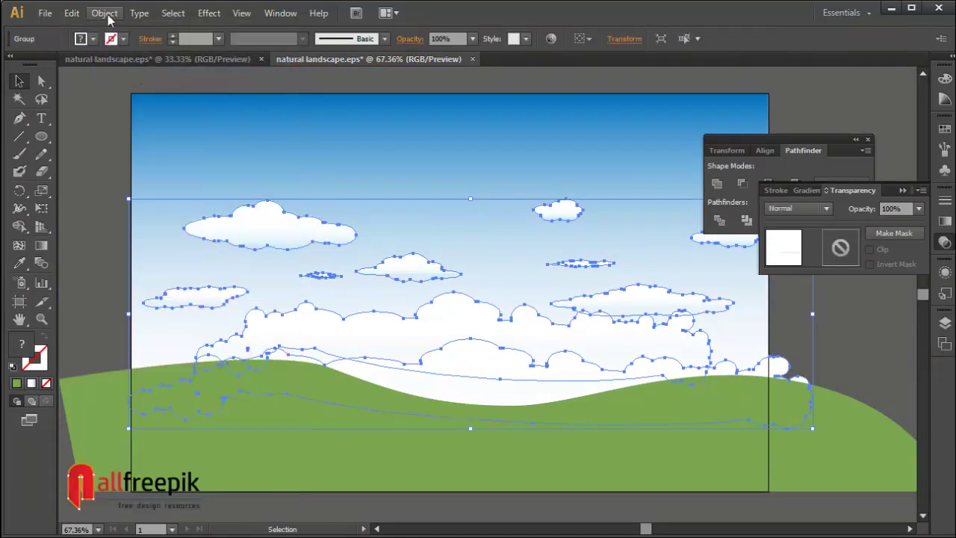
# - Lock the group of clouds and cloud banks
pyautogui.click(105, 13)
pyautogui.moveTo(138, 105)
pyautogui.click(333, 101)
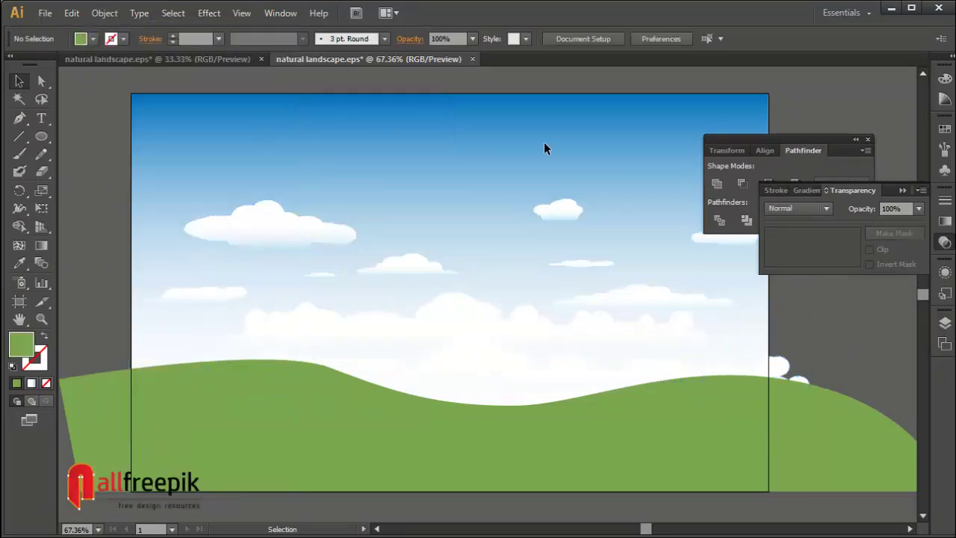
# - Add a gradient mesh to the green hill with three horizontal mesh lines following its contour and five vertical ones across its width
pyautogui.scroll(-3, 524, 361)
pyautogui.click(524, 361)
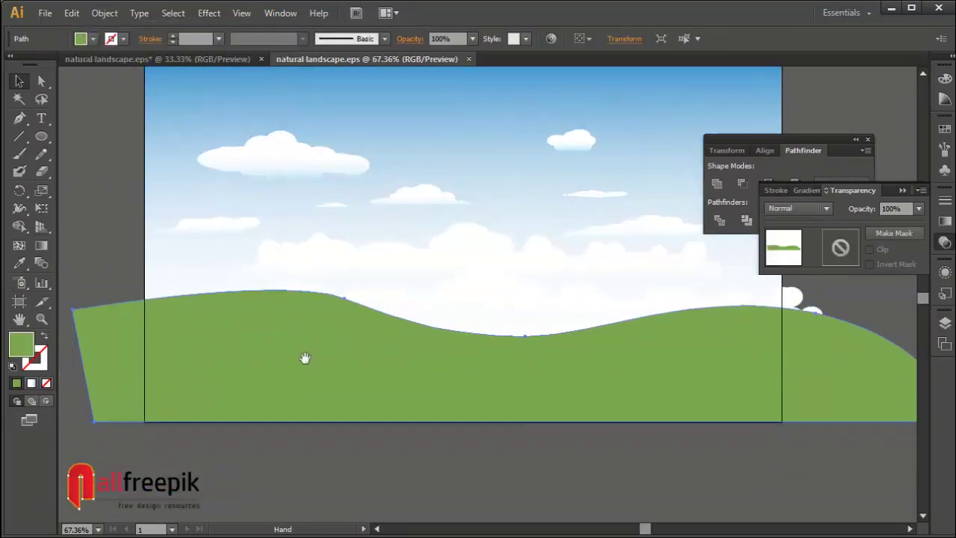
pyautogui.scroll(-1, 305, 359)
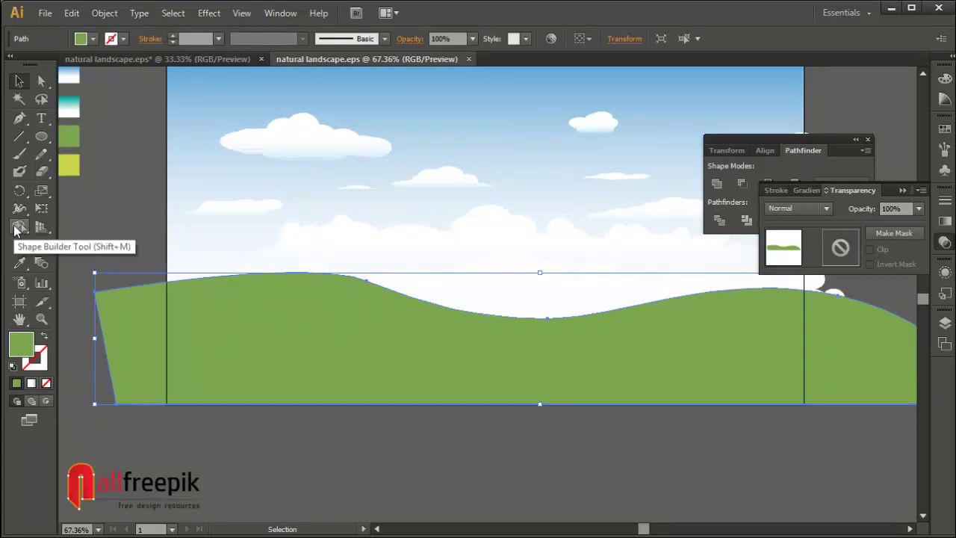
pyautogui.click(19, 245)
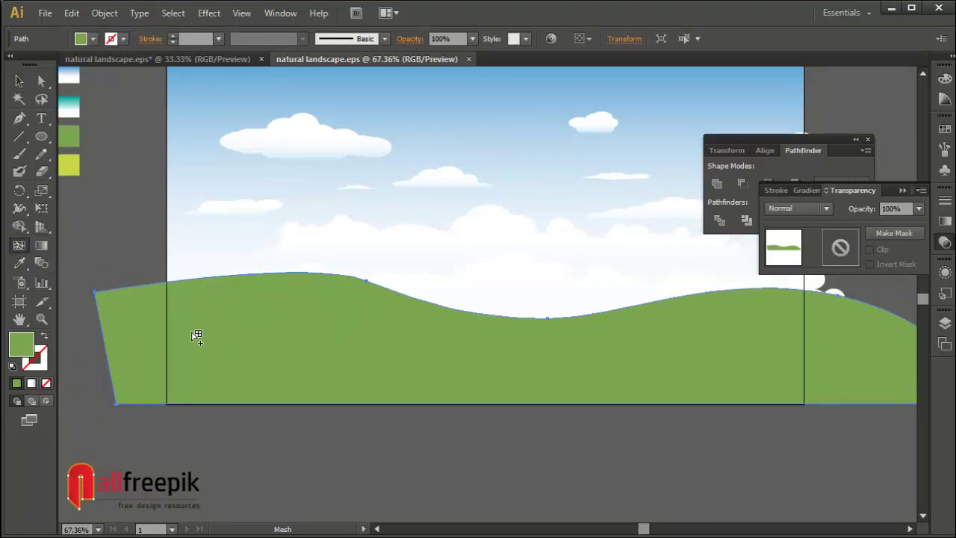
pyautogui.click(247, 327)
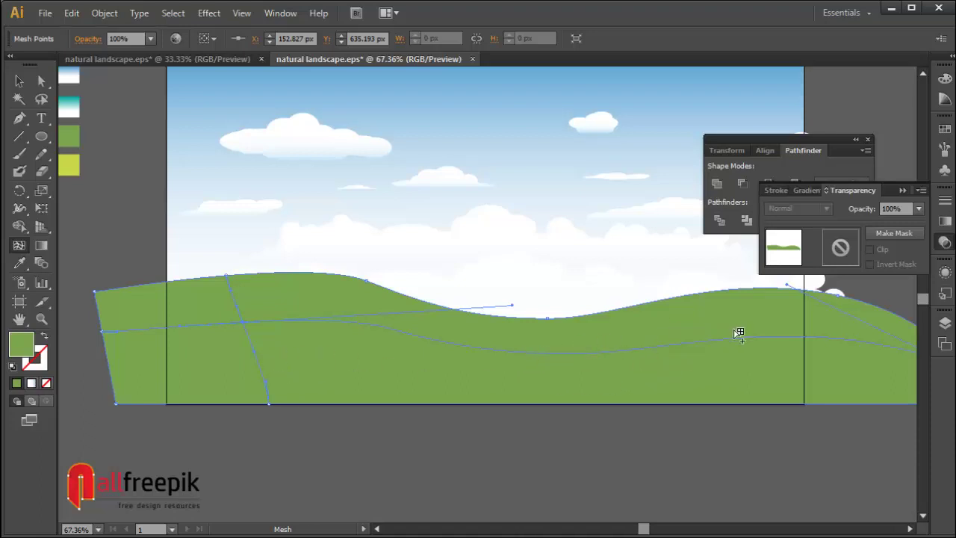
pyautogui.click(781, 356)
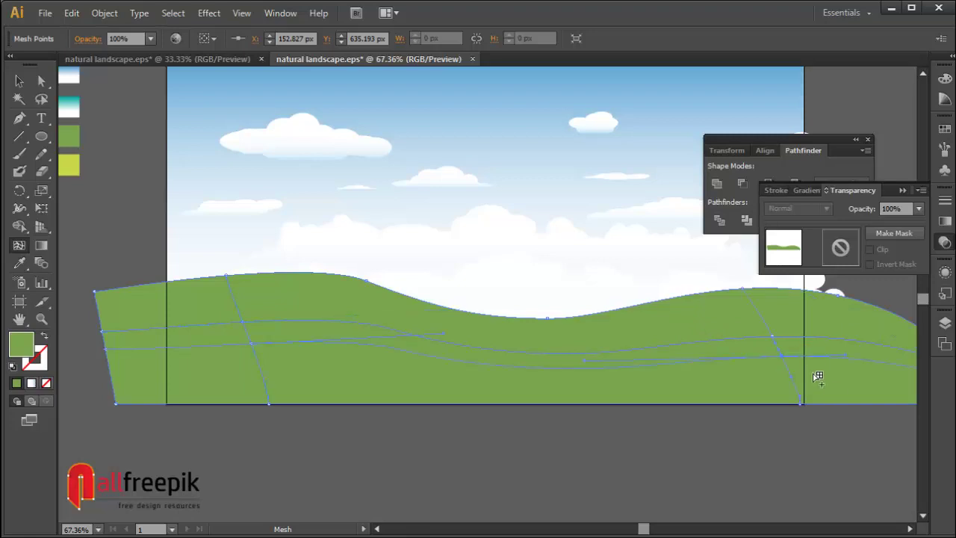
pyautogui.click(192, 311)
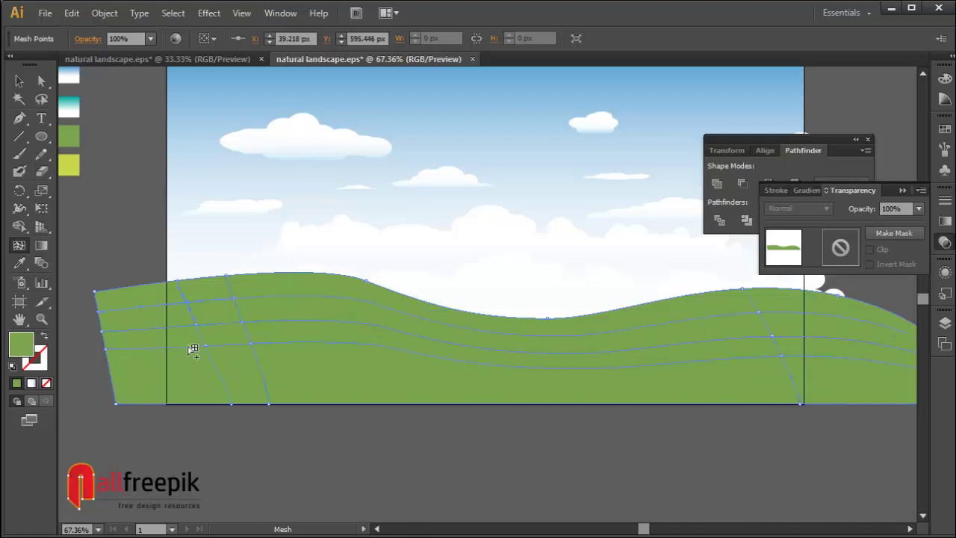
pyautogui.click(483, 367)
# - Color three mesh points on the hill's middle mesh line, two on the left slope and one before the valley, with the yellow-green swatch color
pyautogui.click(40, 80)
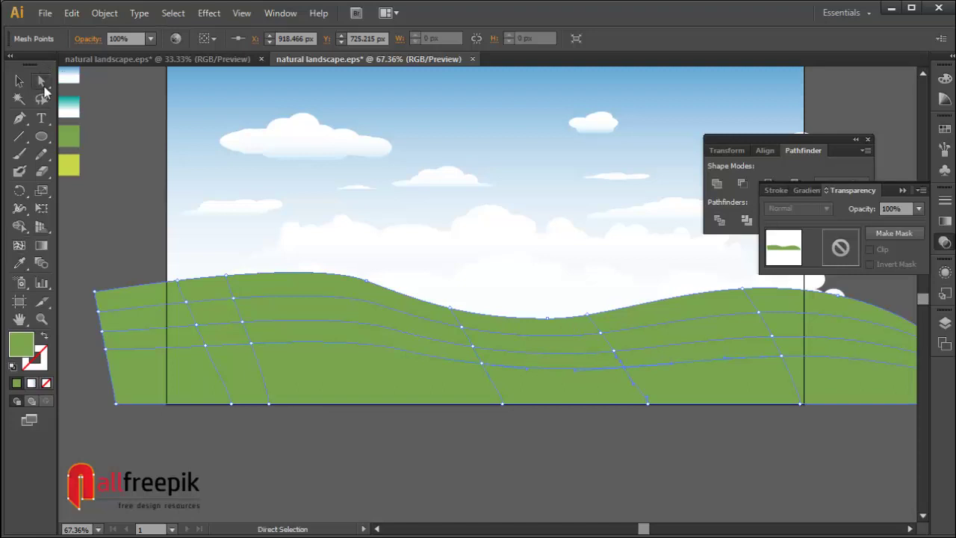
pyautogui.click(435, 475)
pyautogui.click(244, 324)
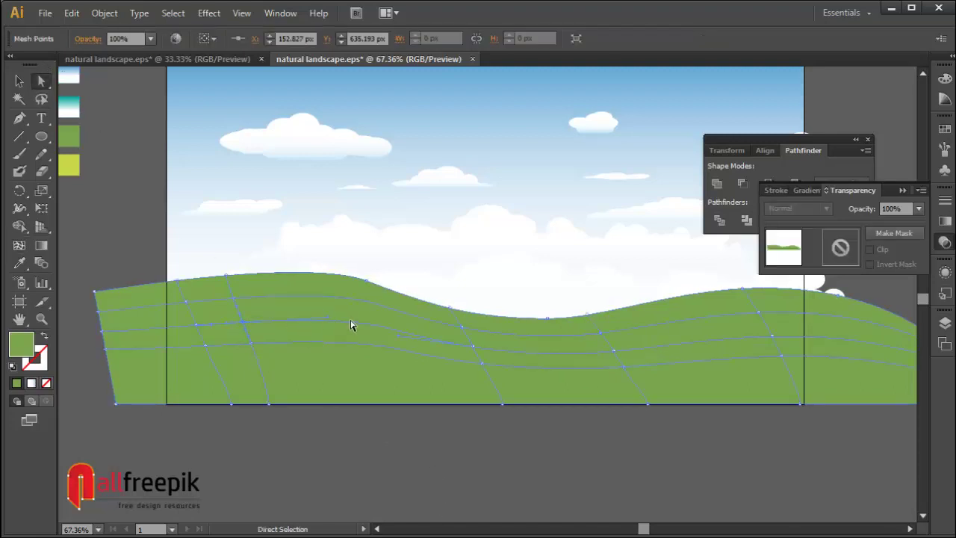
pyautogui.keyDown('shift'); pyautogui.click(473, 350); pyautogui.keyUp('shift')
pyautogui.keyDown('shift'); pyautogui.click(196, 324); pyautogui.keyUp('shift')
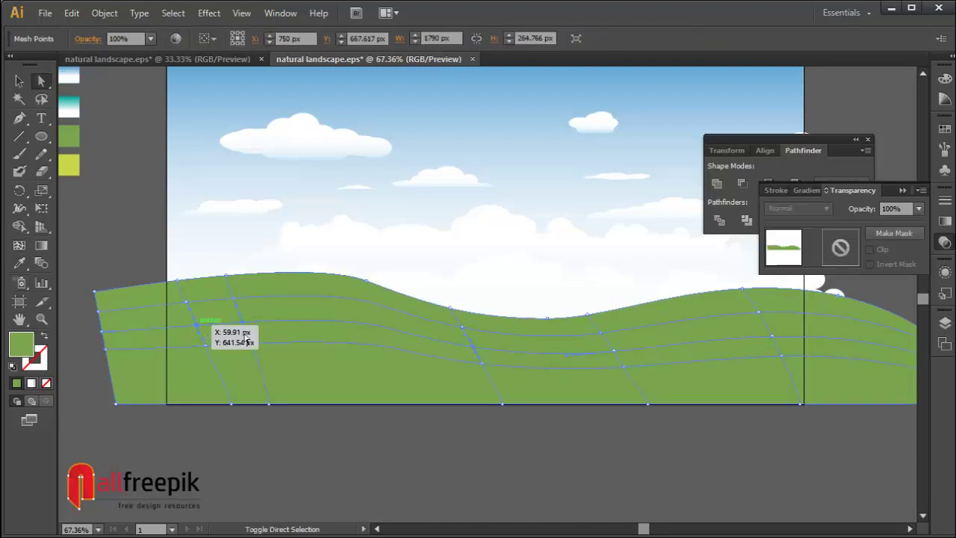
pyautogui.click(19, 262)
pyautogui.click(71, 161)
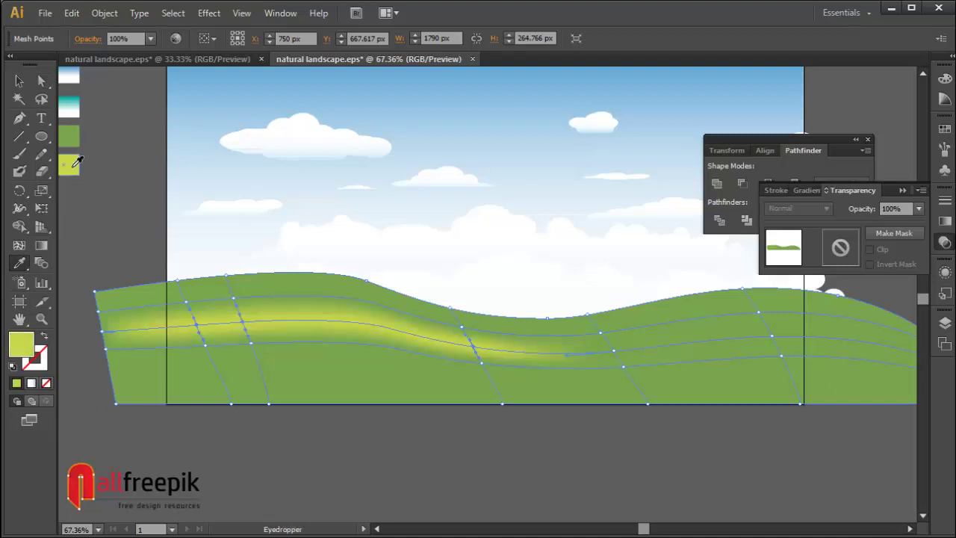
pyautogui.click(41, 80)
pyautogui.click(498, 480)
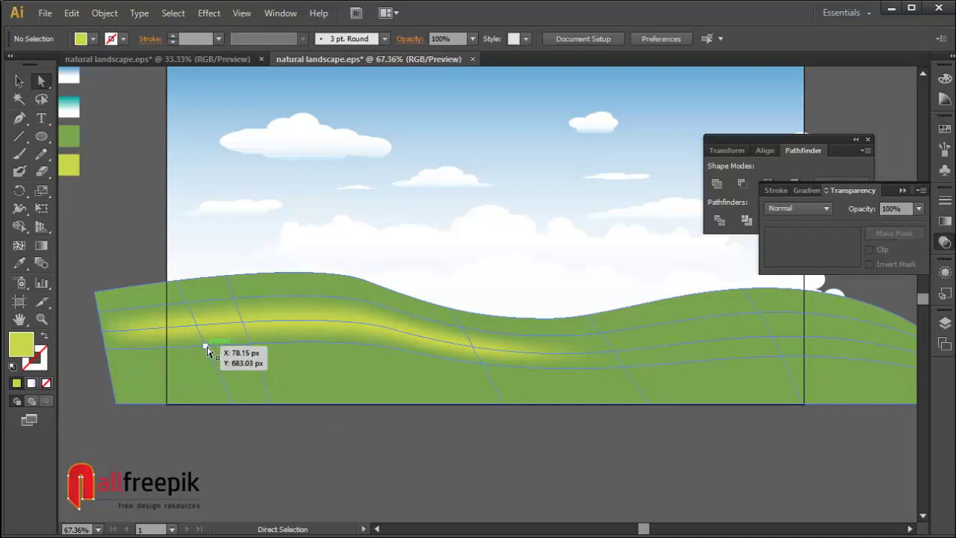
# - Shift the leftmost column's lower and upper mesh points rightward, and move the second highlight point to about X 243 px, Y 631 px
pyautogui.moveTo(208, 346); pyautogui.dragTo(227, 346)
pyautogui.click(351, 485)
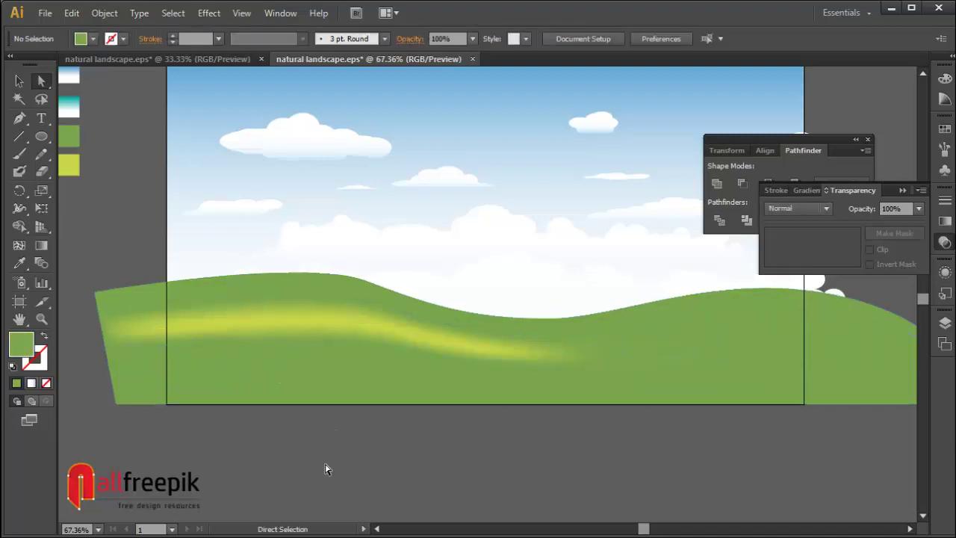
pyautogui.moveTo(188, 306); pyautogui.dragTo(209, 300)
pyautogui.click(448, 496)
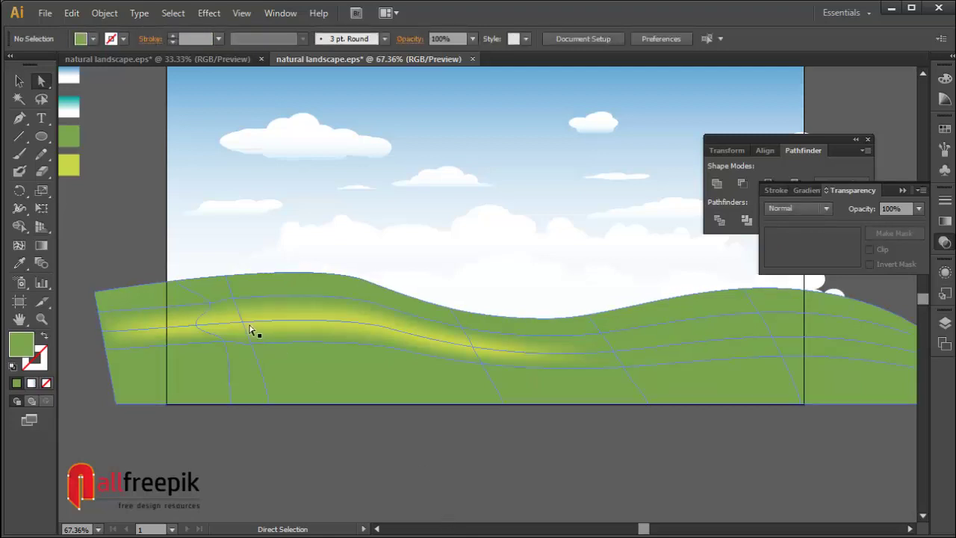
pyautogui.moveTo(250, 330); pyautogui.dragTo(287, 320)
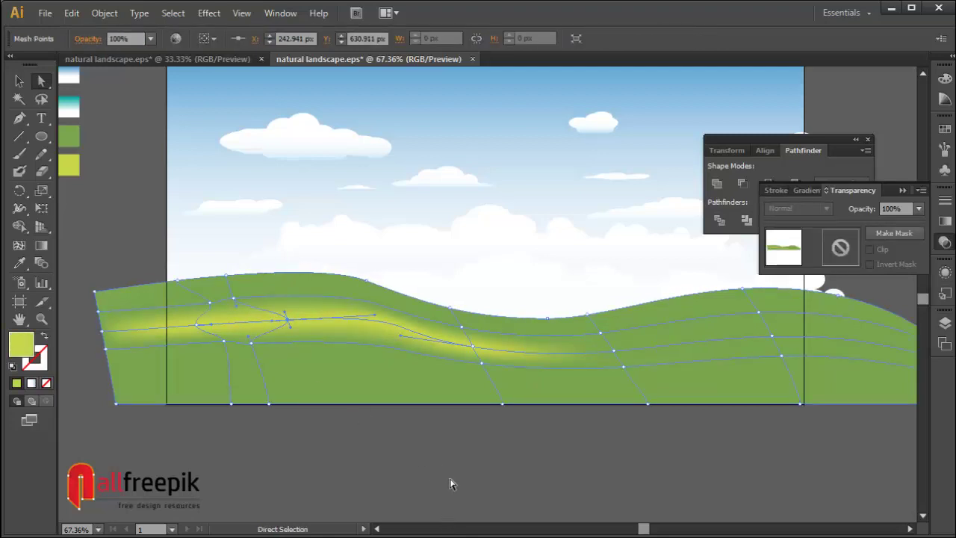
pyautogui.click(450, 483)
# - Narrow the yellow highlight before the valley by moving the mesh point above it down toward the middle mesh line
pyautogui.moveTo(463, 328); pyautogui.dragTo(480, 358)
pyautogui.click(501, 435)
pyautogui.click(499, 443)
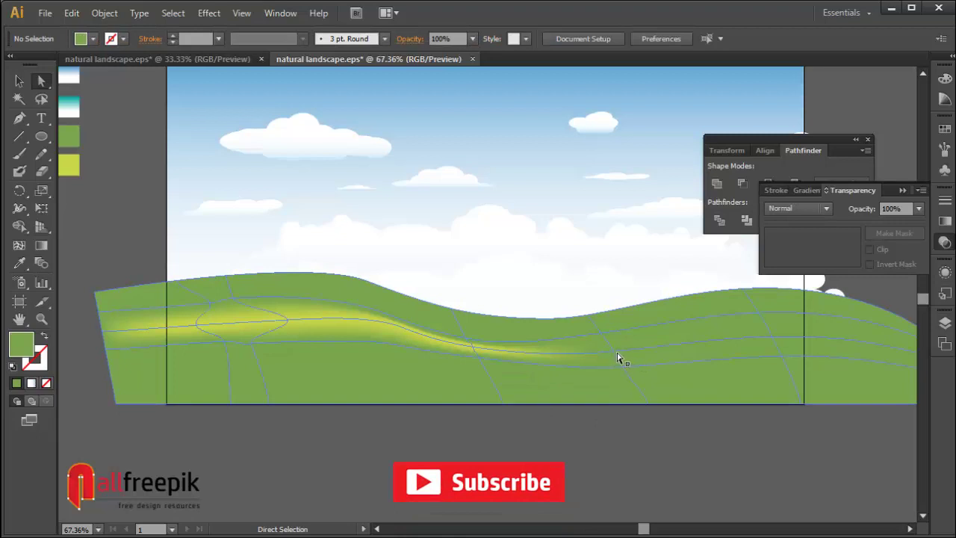
pyautogui.moveTo(618, 358); pyautogui.dragTo(617, 349)
# - Color the top-line mesh point under the right hill's crest with the yellow-green swatch color
pyautogui.click(762, 319)
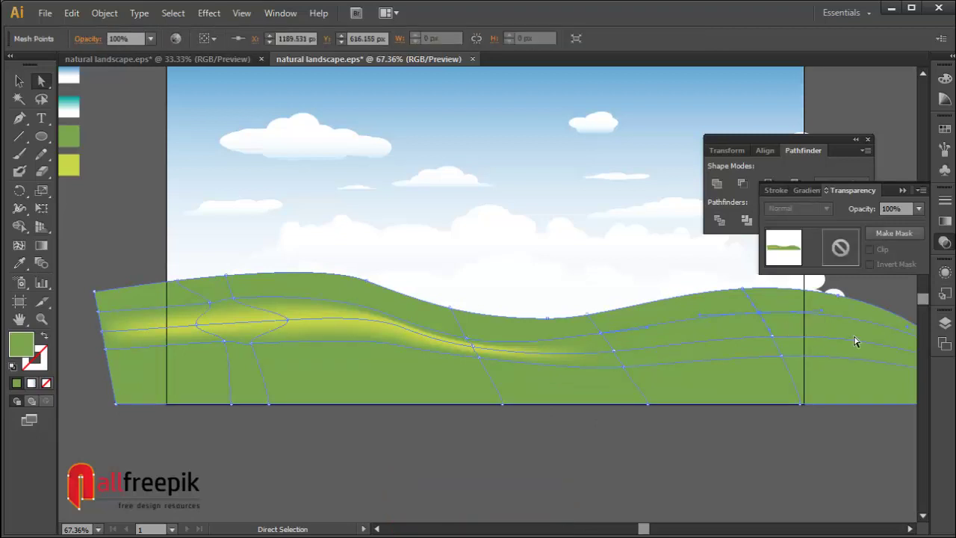
pyautogui.hscroll(1, 854, 338)
pyautogui.click(19, 263)
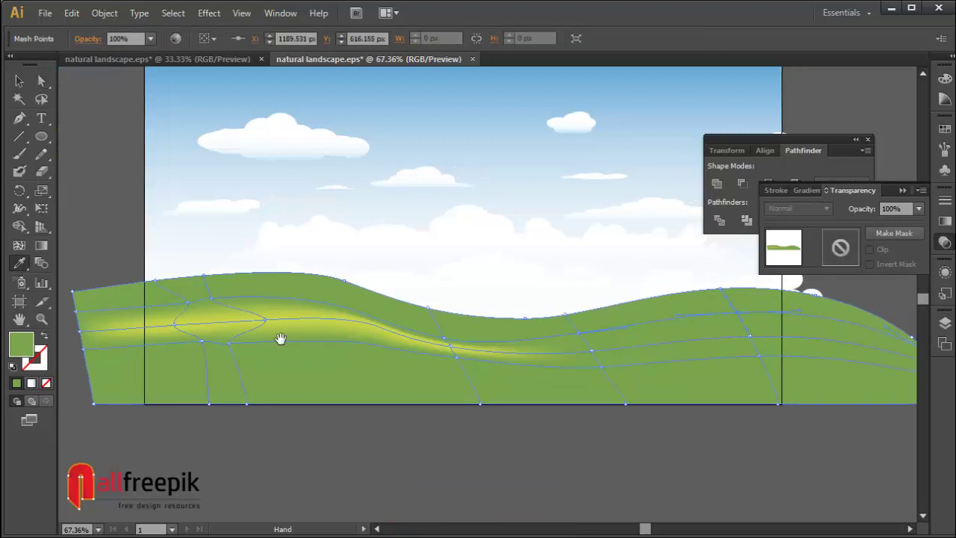
pyautogui.hscroll(-5, 279, 337)
pyautogui.click(203, 163)
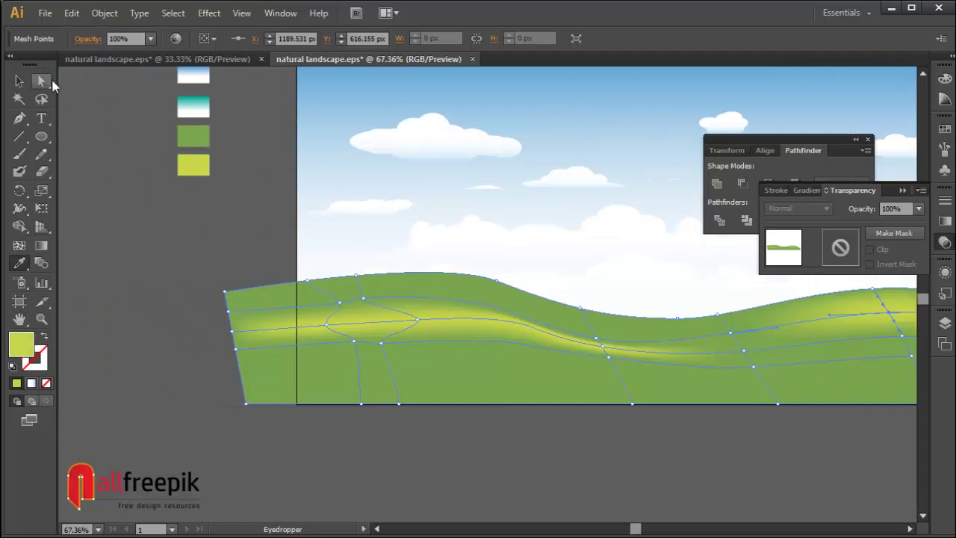
pyautogui.click(41, 80)
pyautogui.click(735, 443)
# - Color the lowest-line mesh point of the right hill with the light green sampled from the highlight above it
pyautogui.hscroll(10, 469, 442)
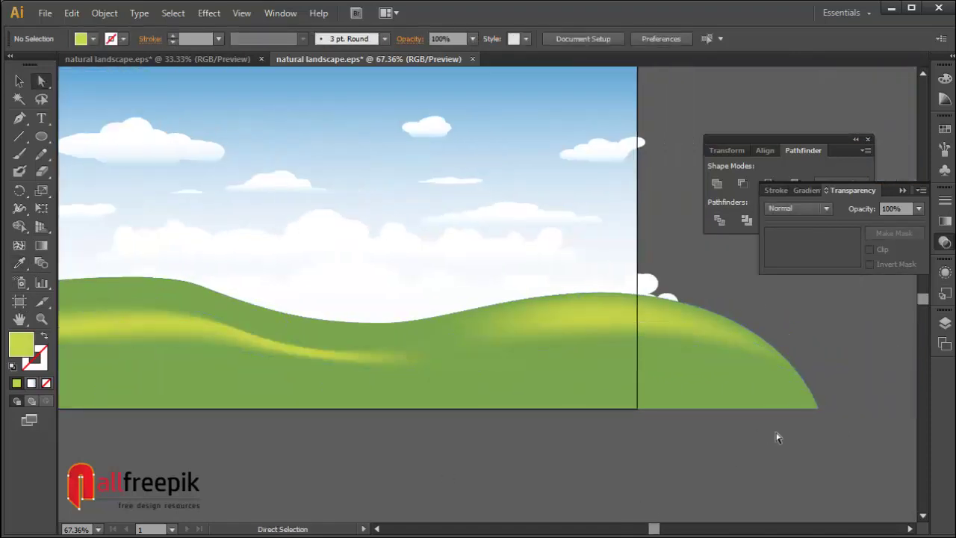
pyautogui.click(619, 375)
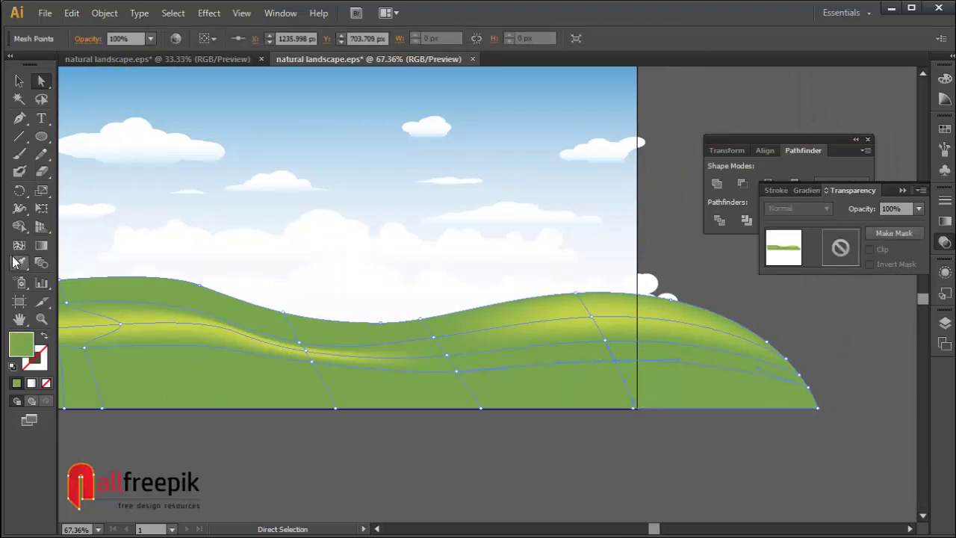
pyautogui.click(19, 263)
pyautogui.click(601, 311)
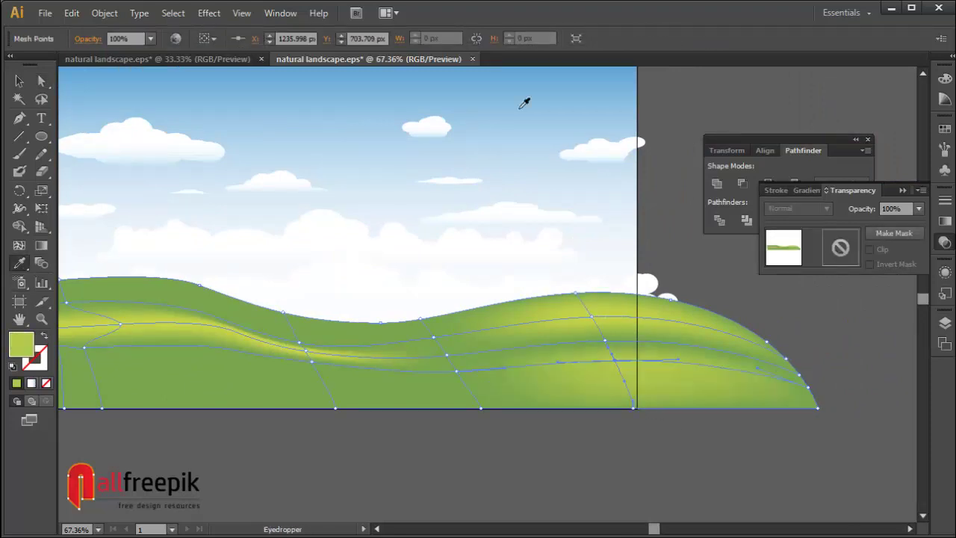
pyautogui.click(41, 80)
pyautogui.click(558, 468)
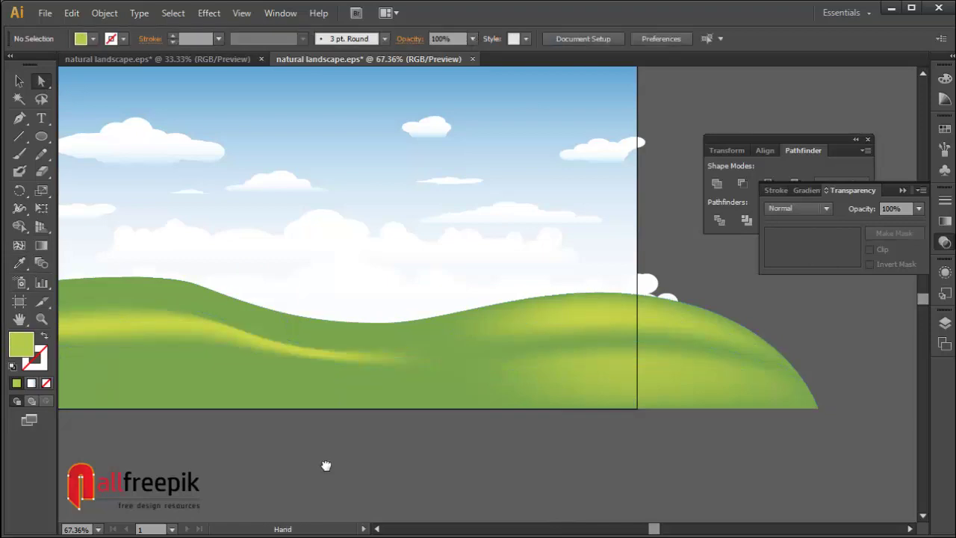
# - Move the highlight mesh point before the valley to about X 516 px, Y 656 px, and shorten the left highlight point's right direction handle
pyautogui.moveTo(327, 465); pyautogui.dragTo(438, 457)
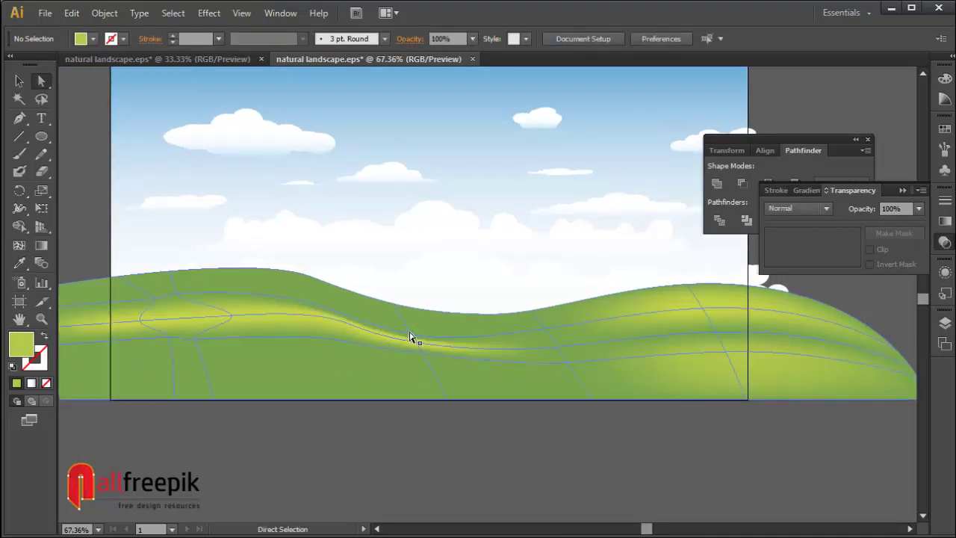
pyautogui.moveTo(410, 335); pyautogui.dragTo(376, 335)
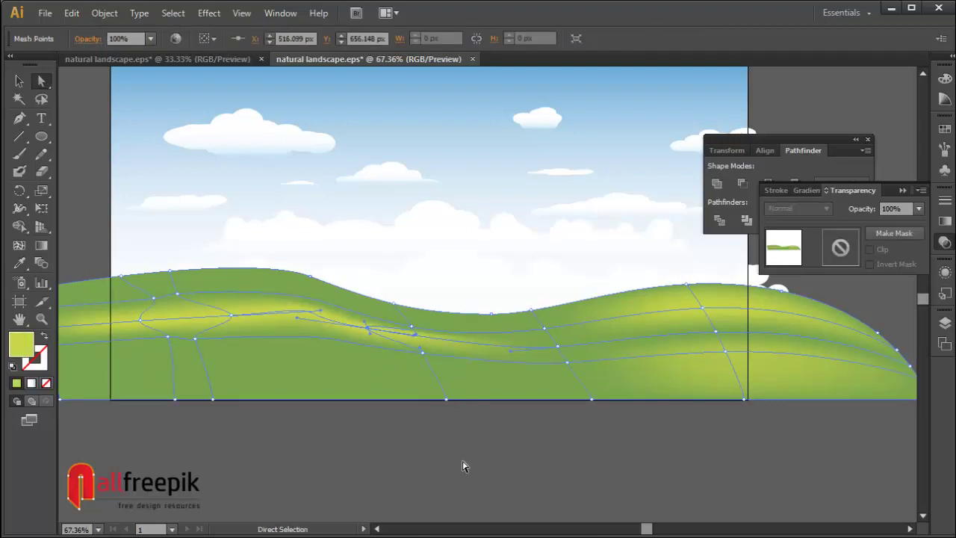
pyautogui.click(463, 467)
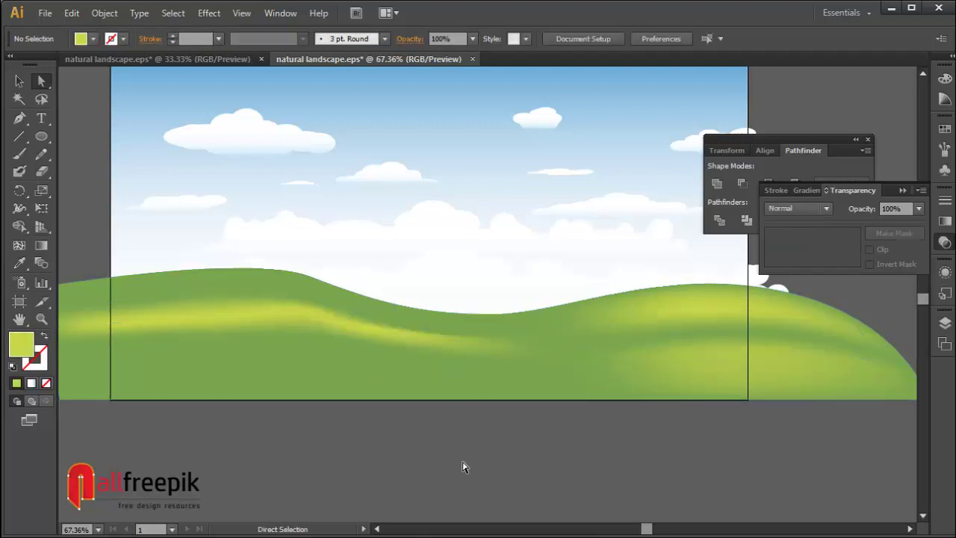
pyautogui.click(309, 315)
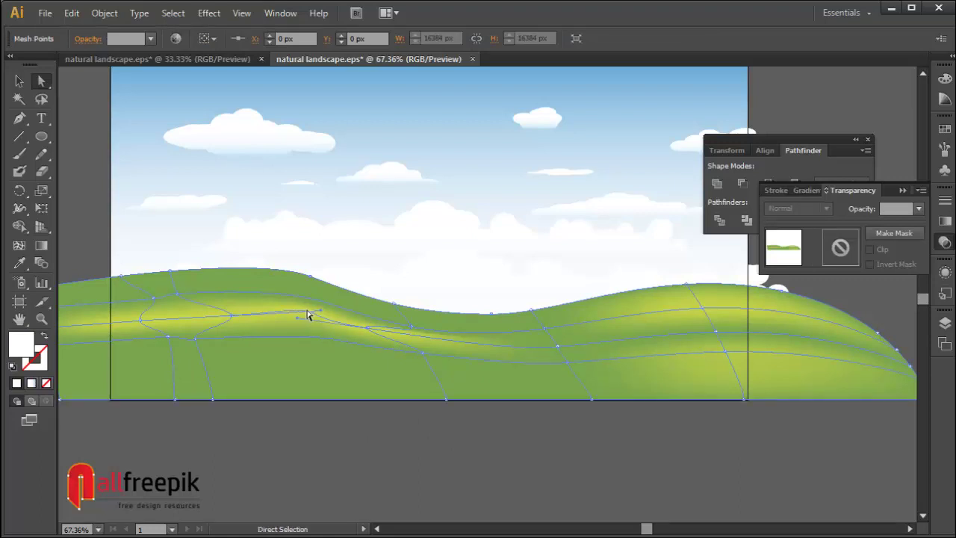
pyautogui.moveTo(323, 315); pyautogui.dragTo(291, 316)
pyautogui.click(462, 510)
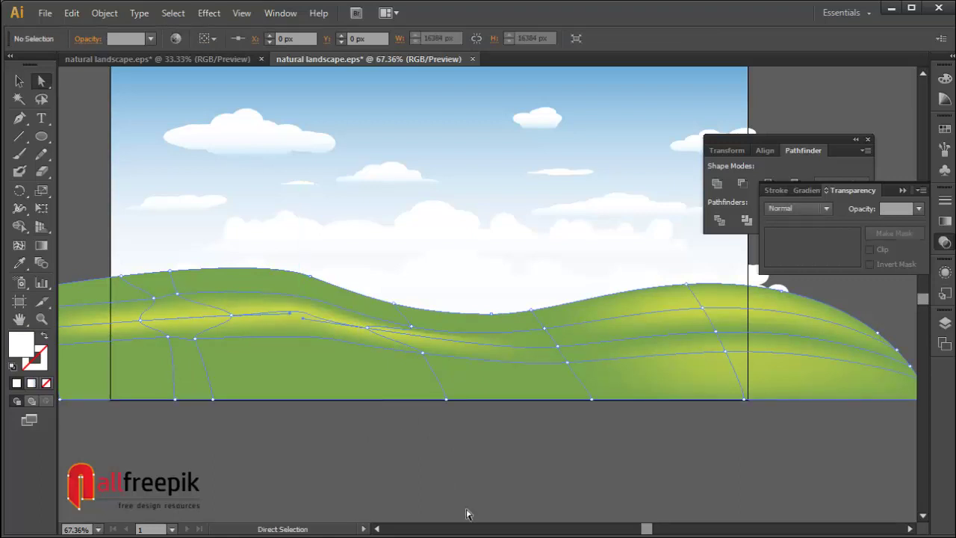
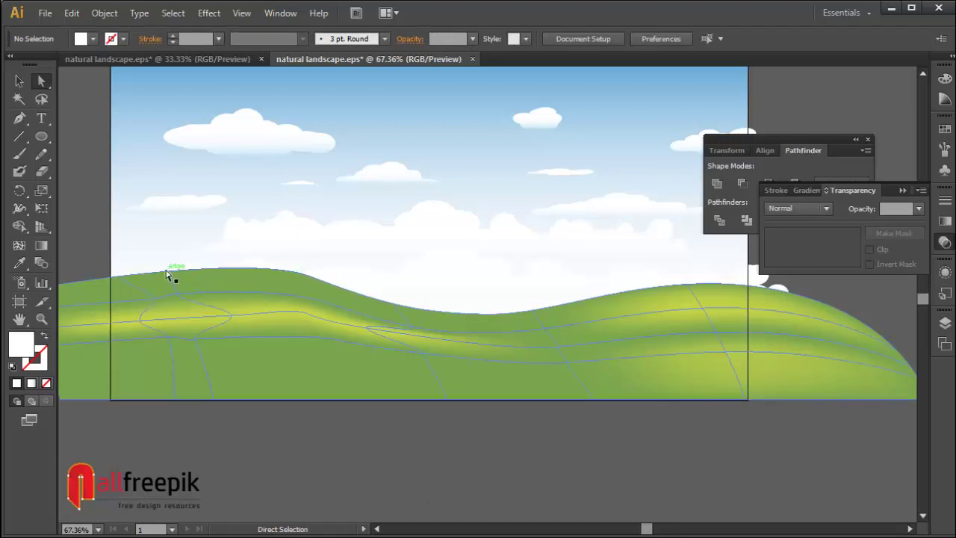
# - Raise the two upper mesh points above the left highlight and lower the mesh points along the hill's left edge
pyautogui.moveTo(178, 294); pyautogui.dragTo(139, 302)
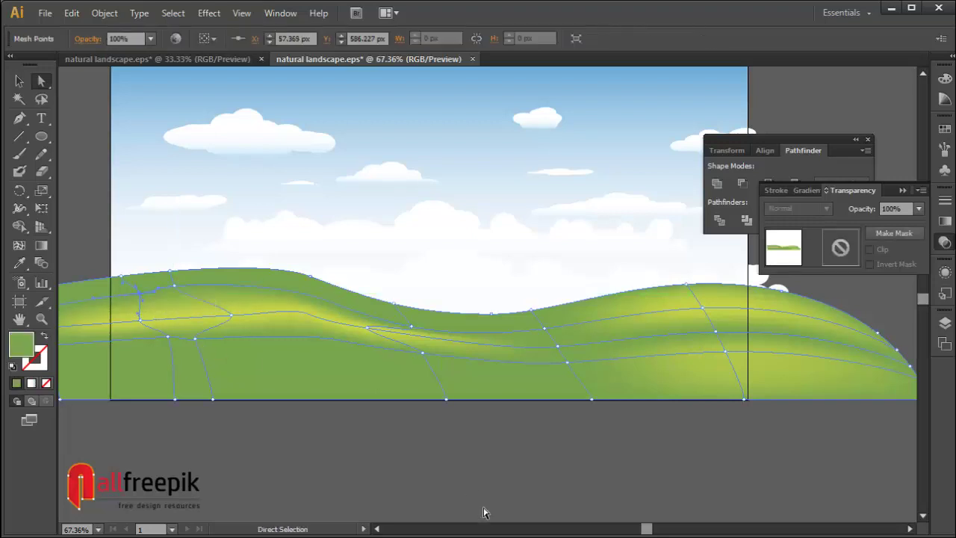
pyautogui.click(417, 471)
pyautogui.press('space')
pyautogui.moveTo(320, 473); pyautogui.dragTo(376, 457)
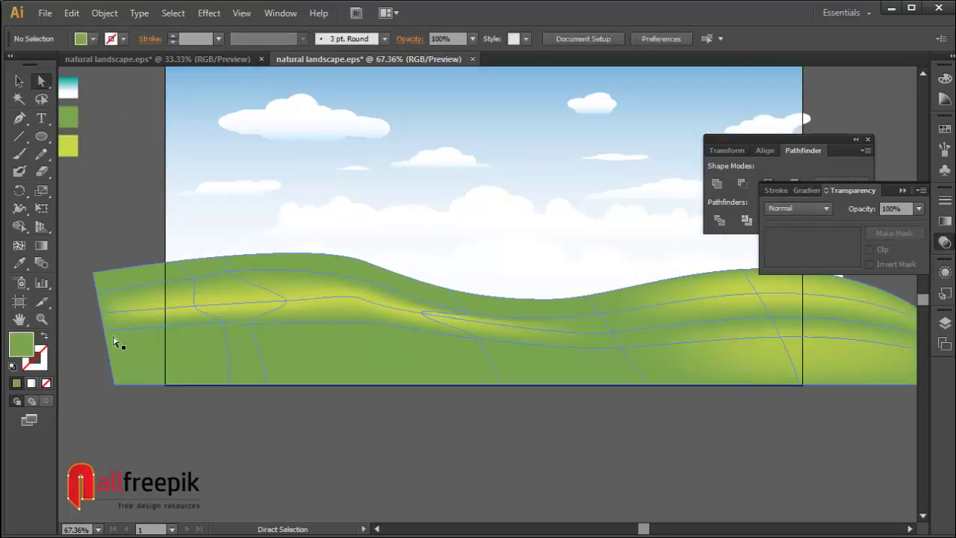
pyautogui.moveTo(97, 306); pyautogui.dragTo(111, 351)
pyautogui.click(279, 425)
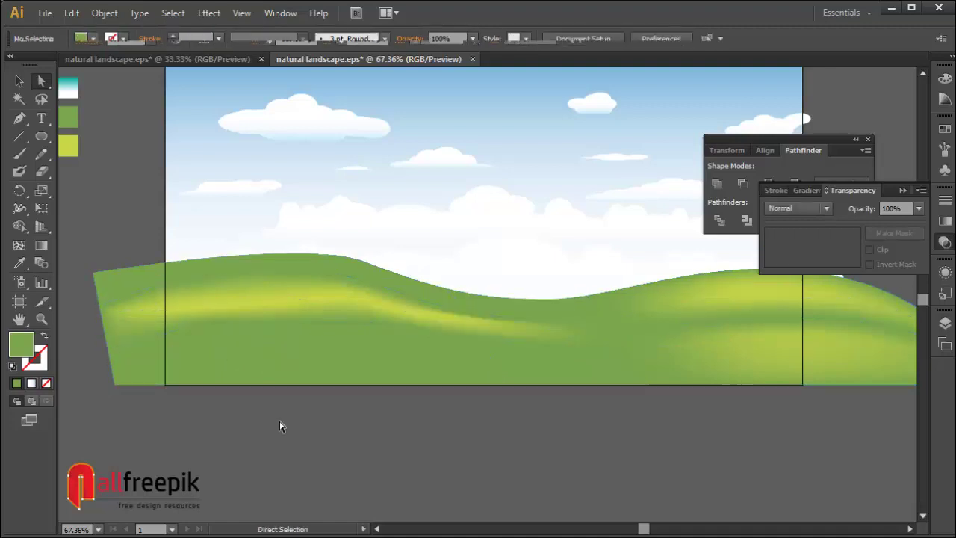
pyautogui.moveTo(101, 313)
pyautogui.mouseDown()
pyautogui.moveTo(109, 330)
pyautogui.moveTo(105, 318)
pyautogui.mouseUp()
pyautogui.click(346, 496)
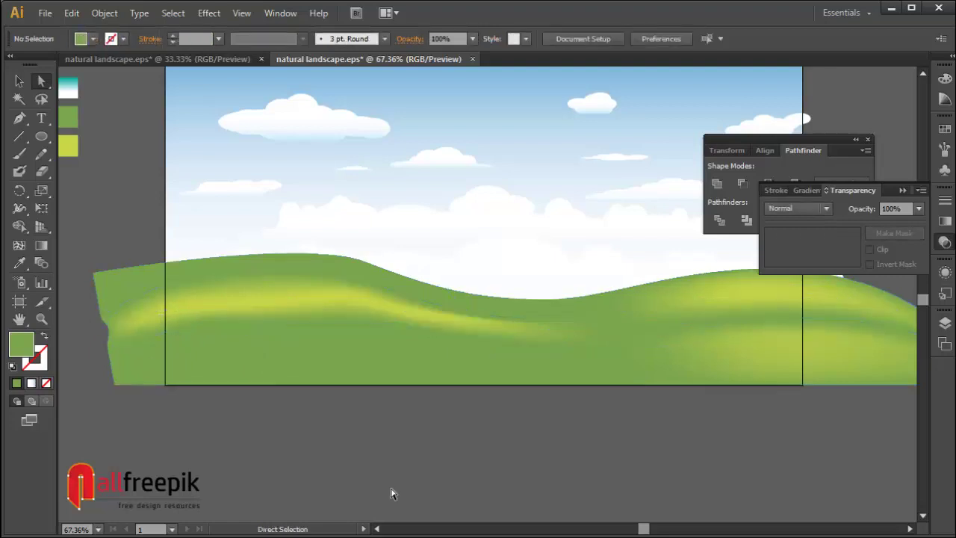
# - Recolor the leftmost interior highlight mesh point with a mid green sampled from the hill's upper slope
pyautogui.click(193, 305)
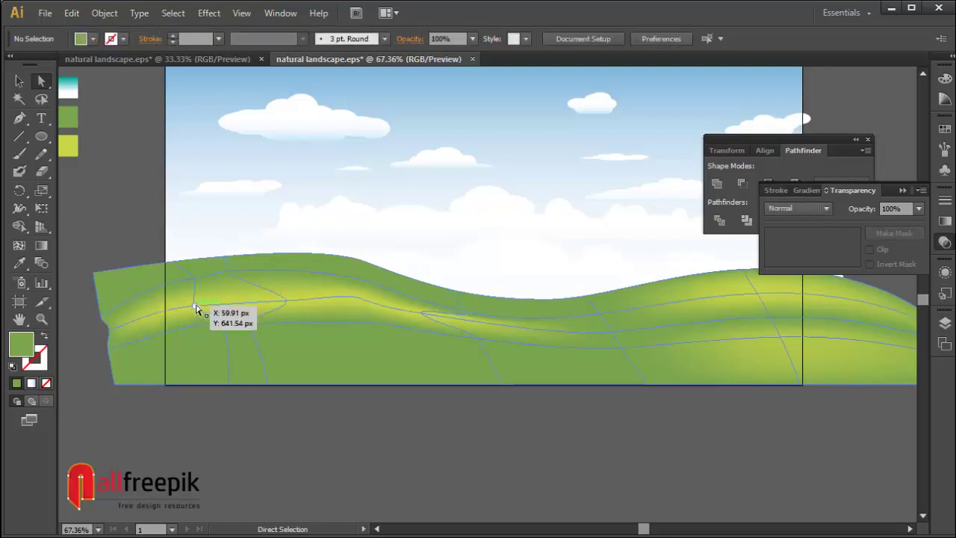
pyautogui.click(21, 262)
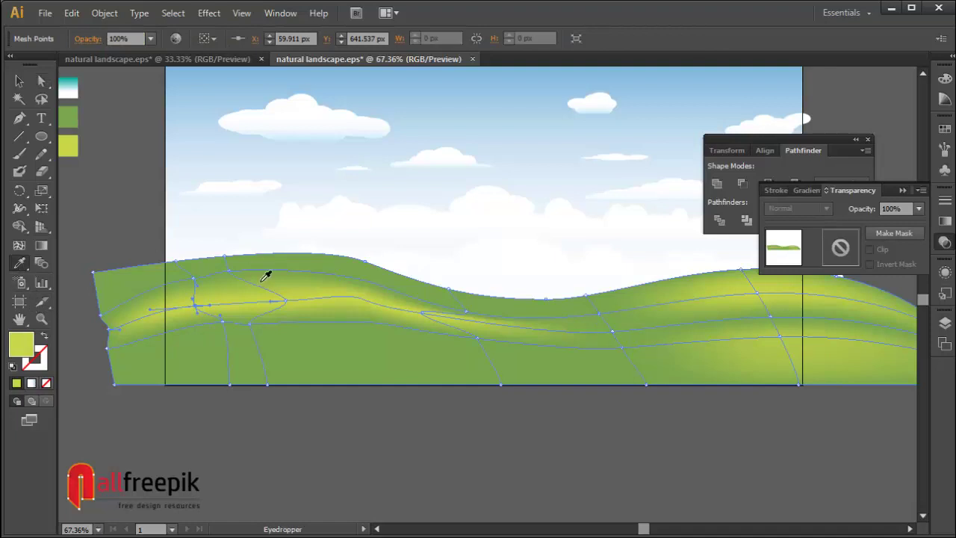
pyautogui.click(263, 272)
pyautogui.click(41, 81)
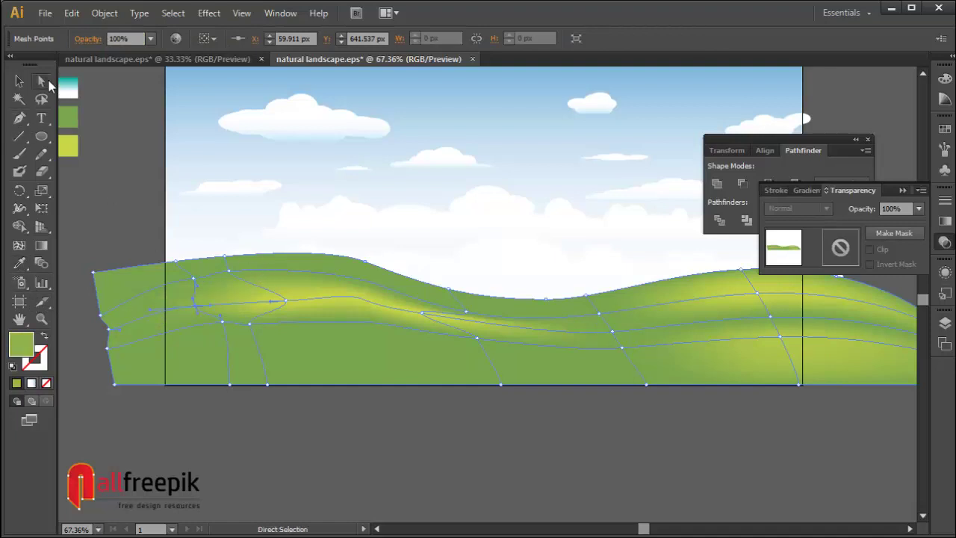
# - Move the two mesh points below the left hill's highlight slightly down and to the right
pyautogui.click(382, 405)
pyautogui.click(258, 335)
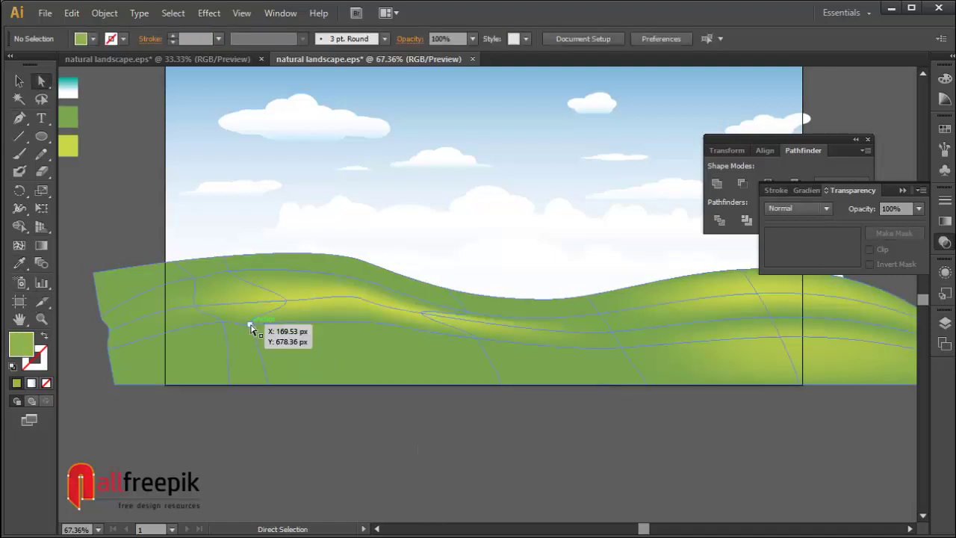
pyautogui.moveTo(249, 327); pyautogui.dragTo(270, 339)
pyautogui.click(366, 407)
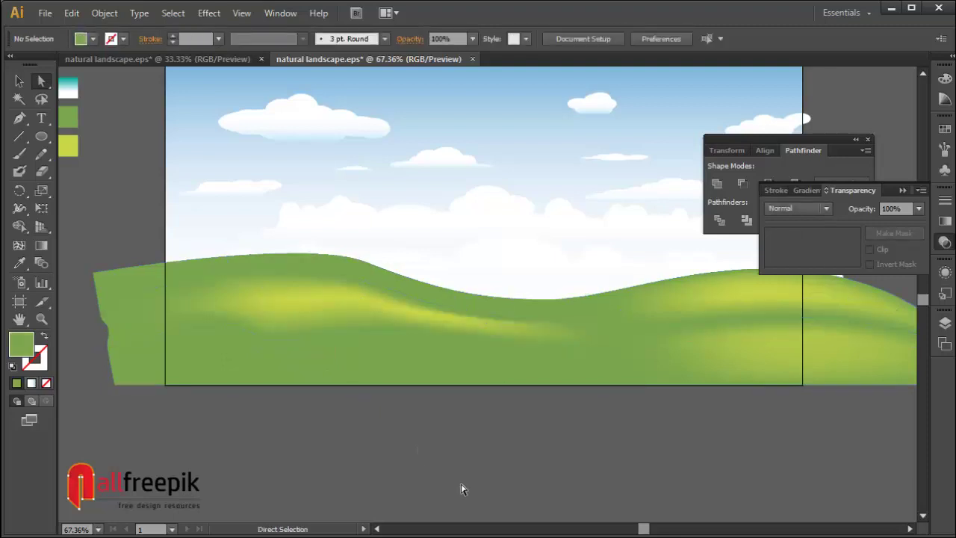
pyautogui.moveTo(219, 326); pyautogui.dragTo(230, 336)
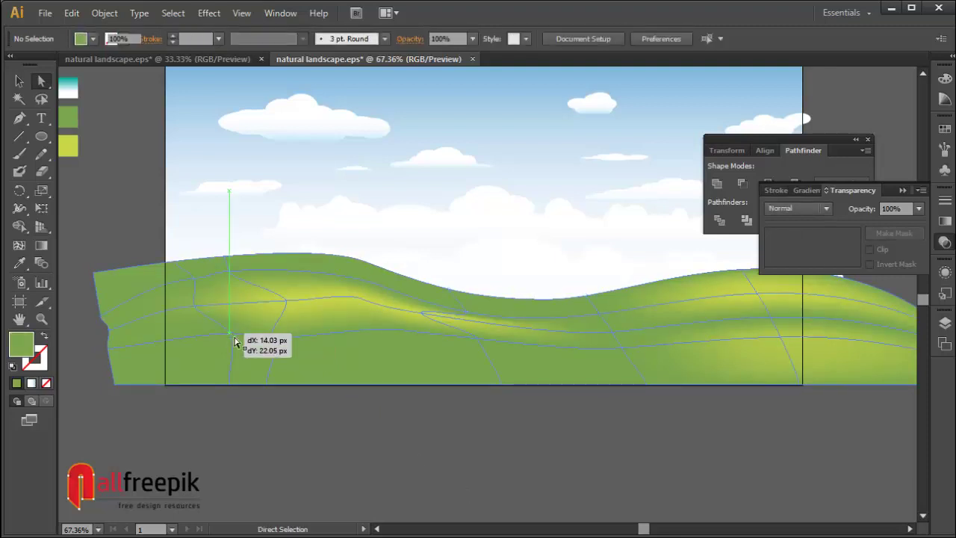
pyautogui.click(464, 482)
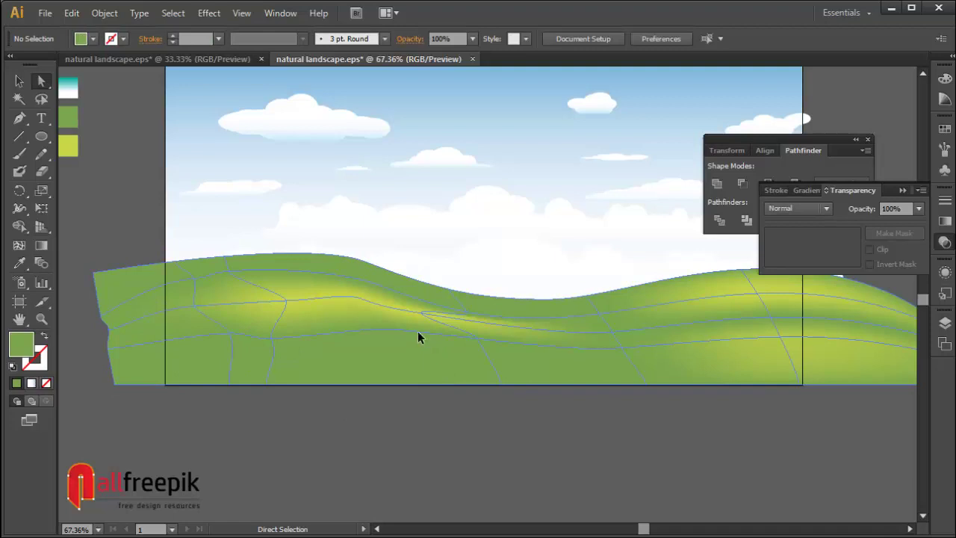
# - Lower the mesh point beneath the tail of the left highlight, just before the valley
pyautogui.click(478, 342)
pyautogui.moveTo(478, 343); pyautogui.dragTo(476, 355)
pyautogui.click(525, 454)
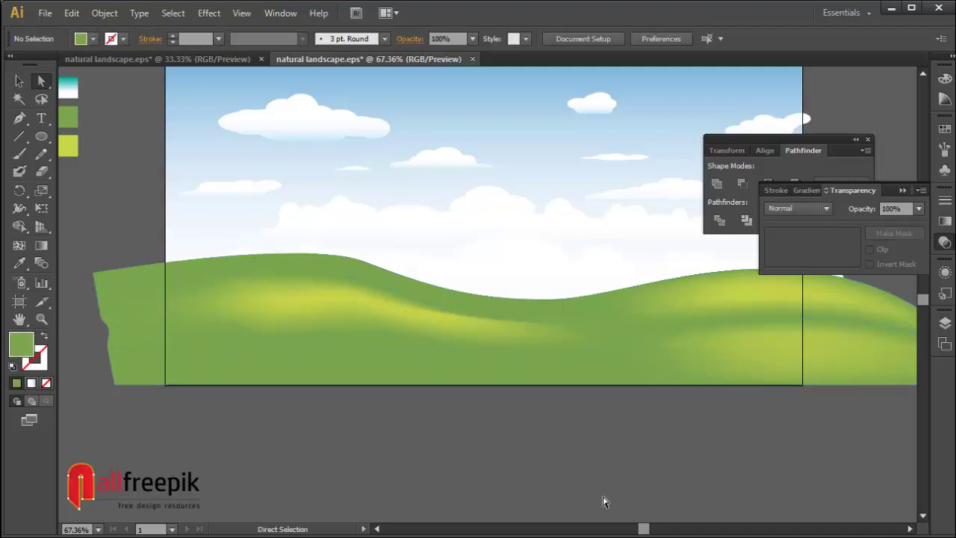
# - Move the whole hill mesh down slightly so its base extends past the artboard's lower edge
pyautogui.keyDown('ctrl'); pyautogui.keyDown('alt'); pyautogui.click(636, 429); pyautogui.keyUp('alt'); pyautogui.keyUp('ctrl')
pyautogui.moveTo(563, 327); pyautogui.dragTo(606, 454)
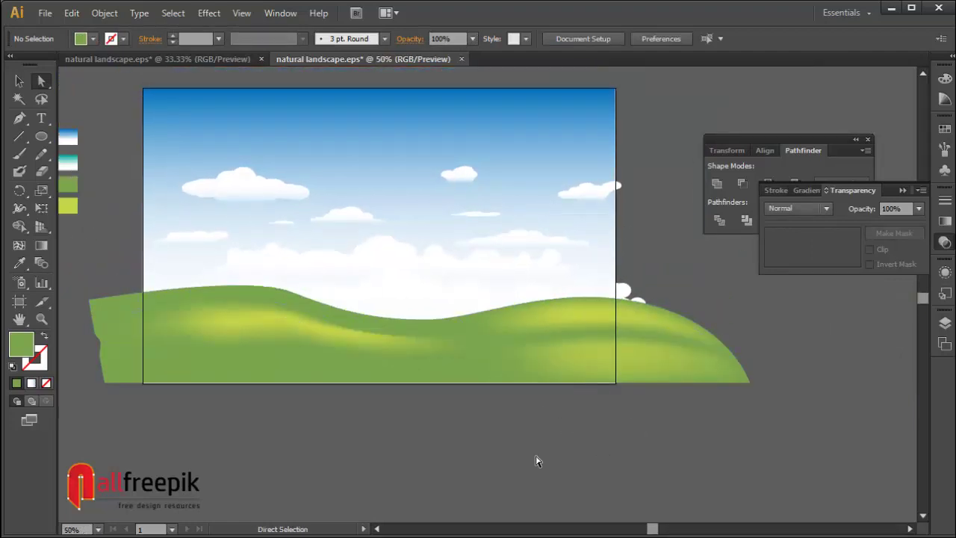
pyautogui.click(559, 385)
pyautogui.click(619, 461)
pyautogui.click(26, 79)
pyautogui.click(319, 374)
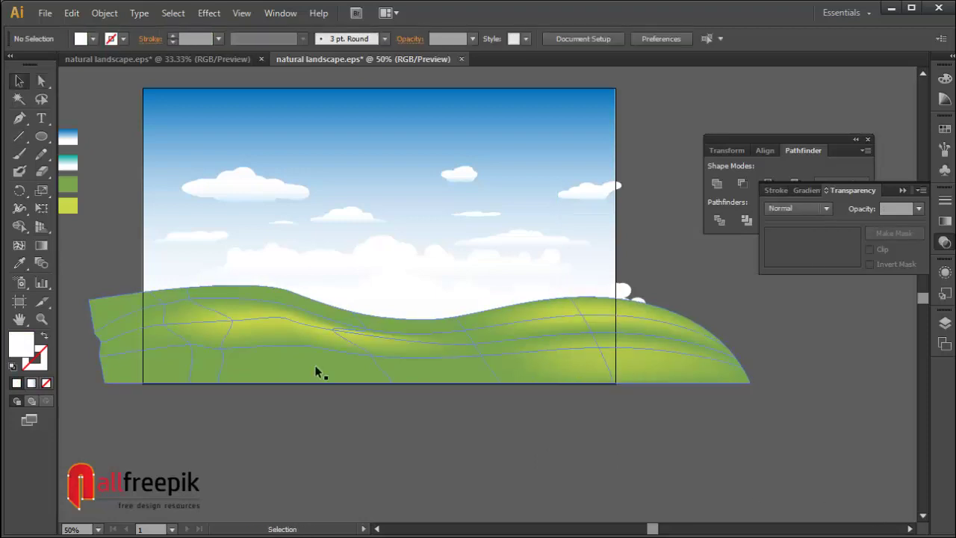
pyautogui.moveTo(420, 385); pyautogui.dragTo(423, 390)
pyautogui.click(560, 457)
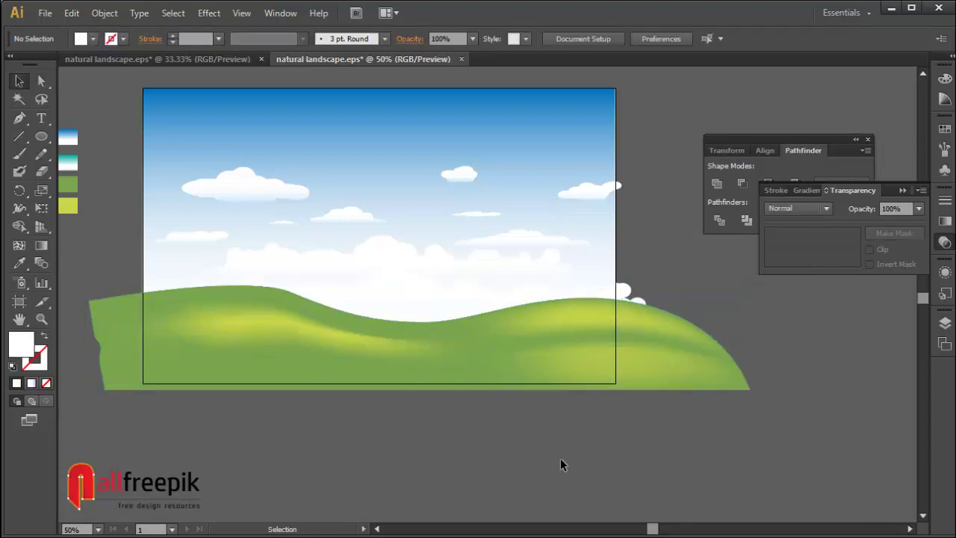
pyautogui.hscroll(-1, 661, 481)
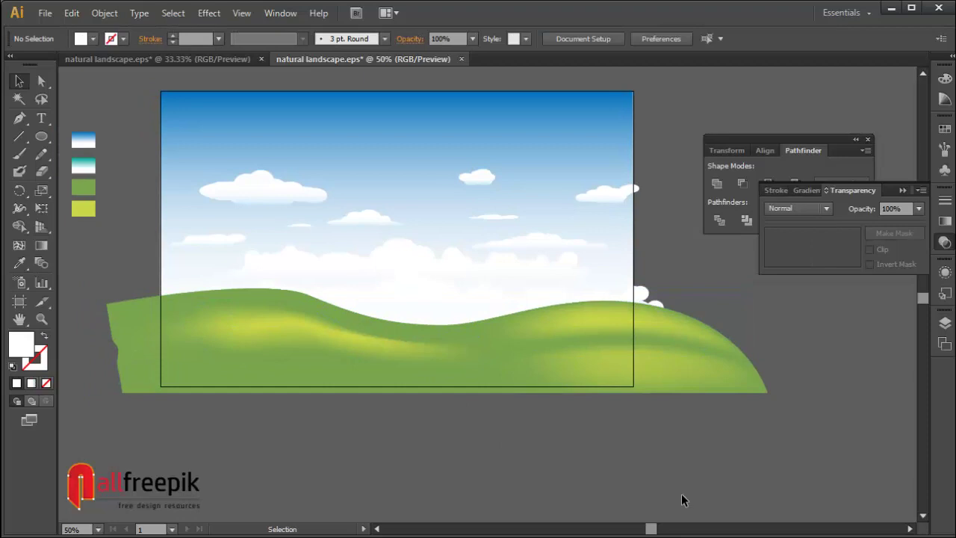
# - Nudge the right hill's highlight mesh point upward and the mesh point above the left highlight to about X 145 px, Y 584 px
pyautogui.press('a')
pyautogui.moveTo(605, 329); pyautogui.dragTo(609, 325)
pyautogui.click(782, 314)
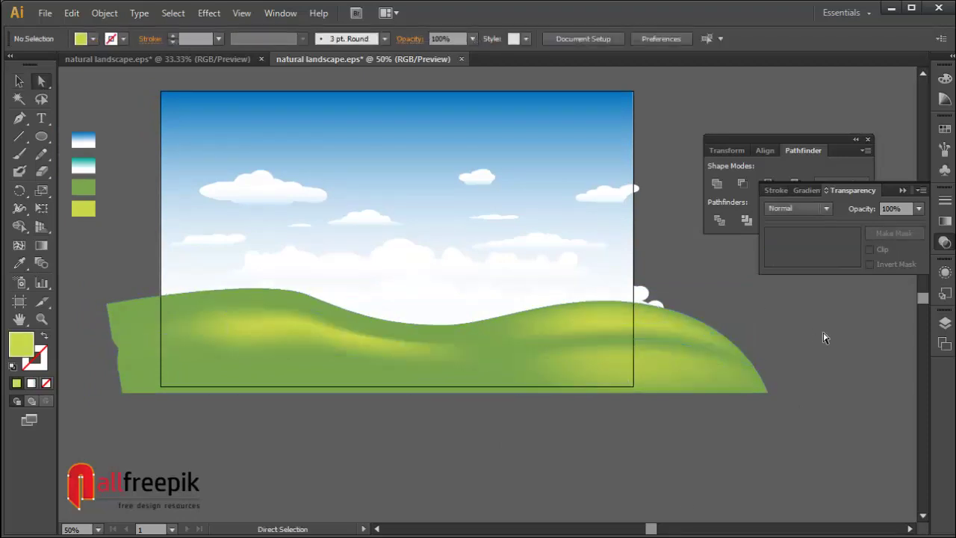
pyautogui.moveTo(210, 430); pyautogui.dragTo(234, 437)
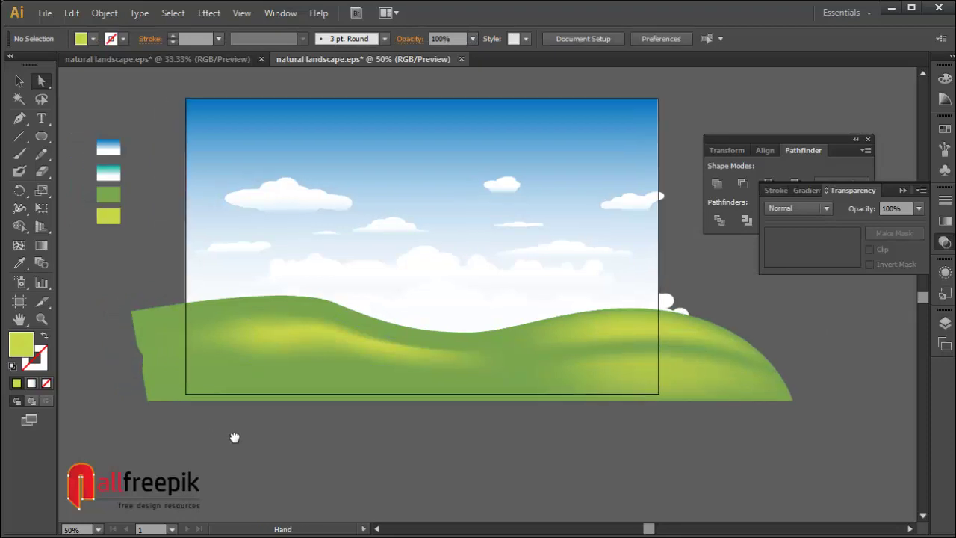
pyautogui.click(234, 312)
pyautogui.moveTo(235, 312); pyautogui.dragTo(238, 310)
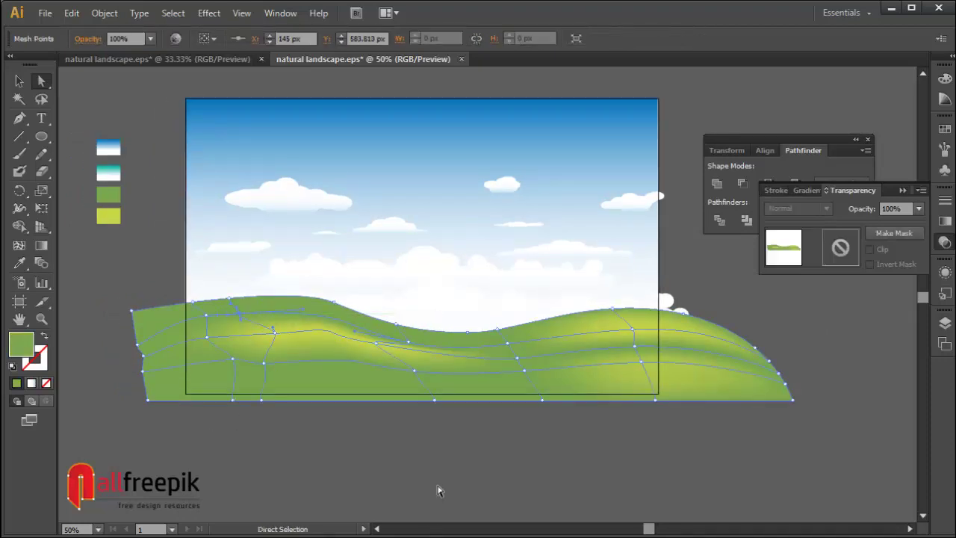
pyautogui.click(409, 464)
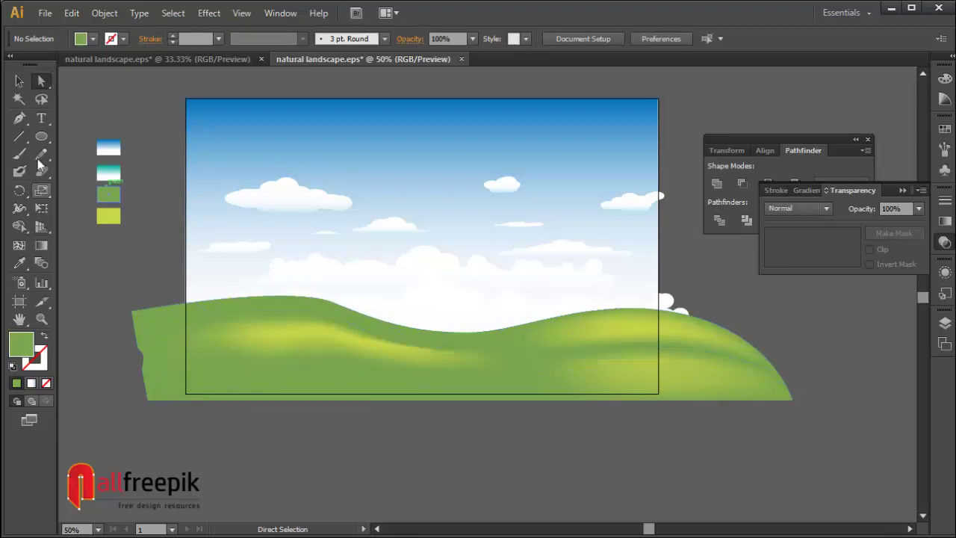
# - Draw a small green circle with the Ellipse tool on the left hill, just above its highlight
pyautogui.click(19, 81)
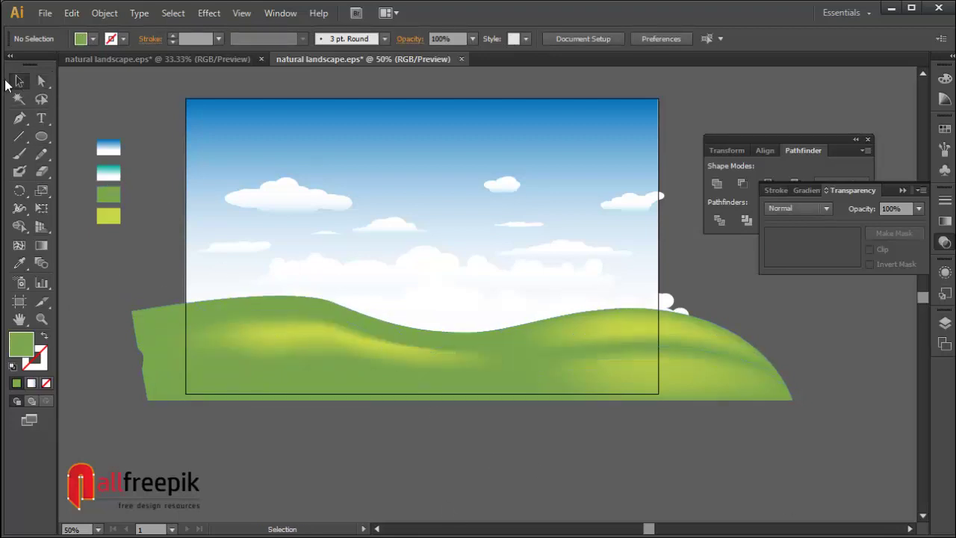
pyautogui.click(41, 136)
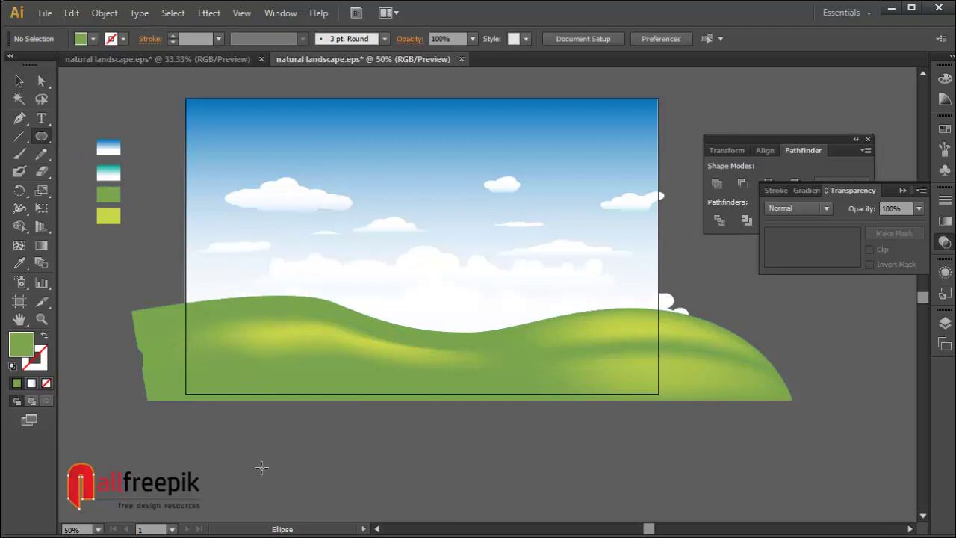
pyautogui.hotkey('ctrl', 'space')
pyautogui.moveTo(141, 242); pyautogui.dragTo(465, 447)
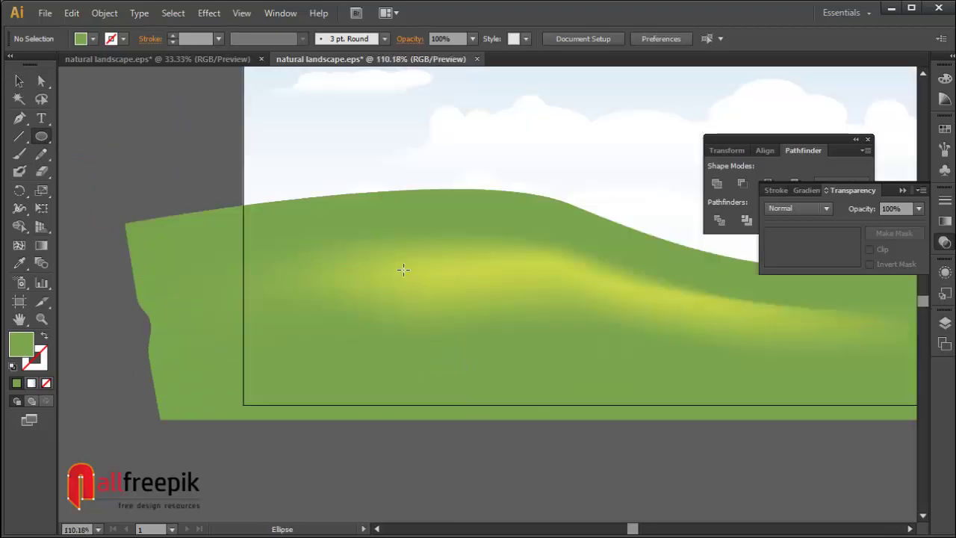
pyautogui.moveTo(386, 225); pyautogui.dragTo(410, 249)
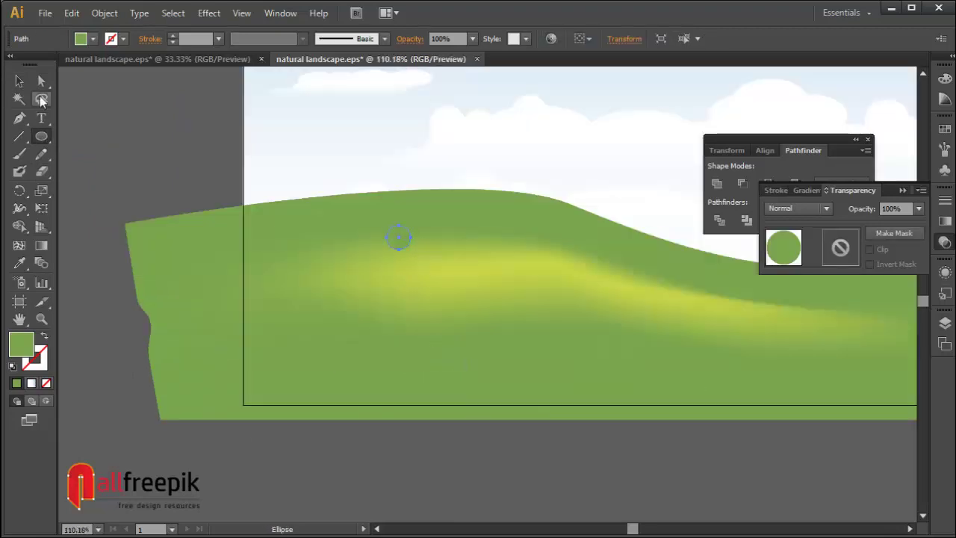
# - Duplicate and arrange the small green circle into an overlapping three-lobed bush cluster on the left hill
pyautogui.click(18, 81)
pyautogui.hotkey('ctrl', 'space')
pyautogui.moveTo(345, 165); pyautogui.dragTo(576, 333)
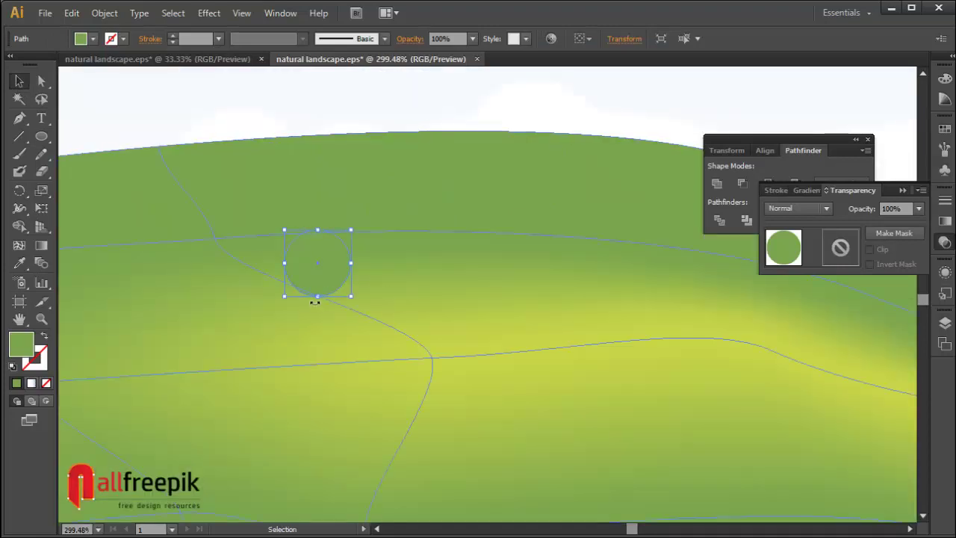
pyautogui.moveTo(318, 299); pyautogui.dragTo(400, 260)
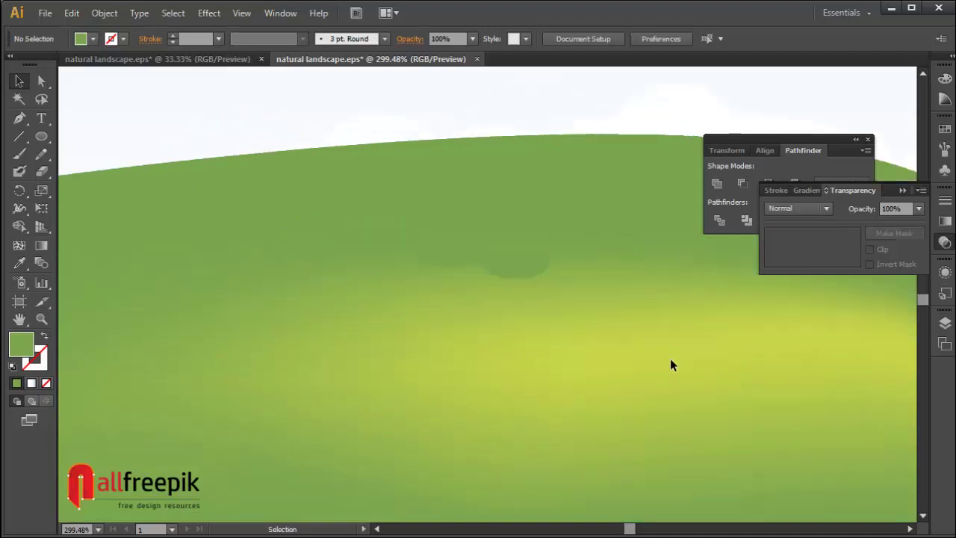
pyautogui.moveTo(682, 361); pyautogui.dragTo(323, 191)
pyautogui.moveTo(481, 280); pyautogui.dragTo(497, 315)
pyautogui.click(568, 299)
pyautogui.moveTo(540, 237); pyautogui.dragTo(518, 214)
pyautogui.click(421, 217)
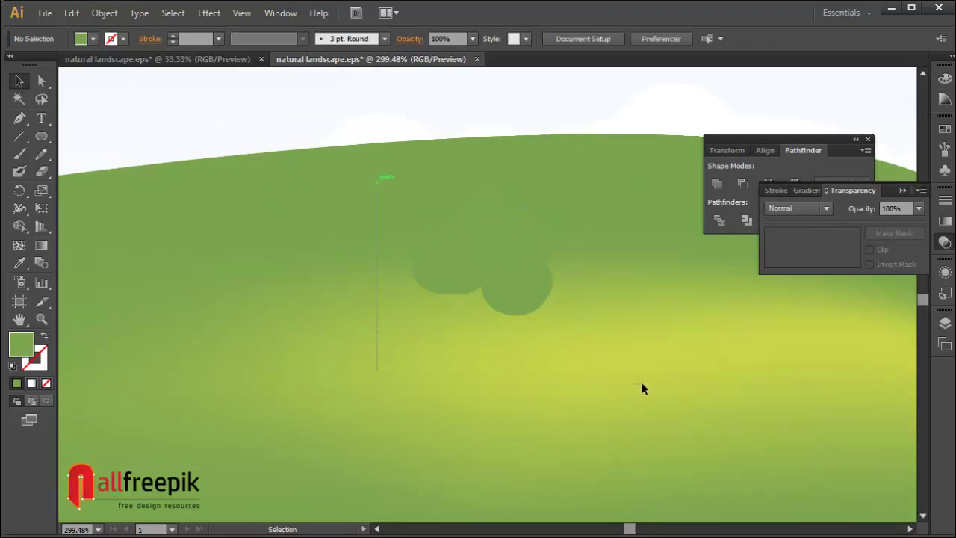
# - Select all the overlapping bush circles and unite them into a single shape
pyautogui.moveTo(641, 384); pyautogui.dragTo(635, 389)
pyautogui.keyDown('ctrl'); pyautogui.keyDown('alt'); pyautogui.click(619, 361); pyautogui.keyUp('alt'); pyautogui.keyUp('ctrl')
pyautogui.keyDown('ctrl'); pyautogui.keyDown('alt'); pyautogui.click(619, 361); pyautogui.keyUp('alt'); pyautogui.keyUp('ctrl')
pyautogui.moveTo(688, 185); pyautogui.dragTo(713, 244)
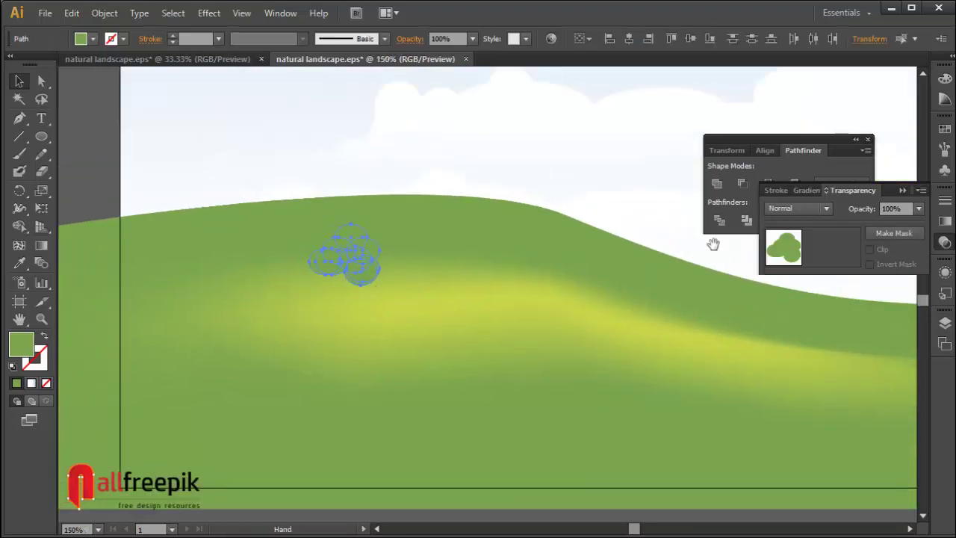
pyautogui.click(715, 183)
pyautogui.click(491, 305)
# - Rotate the bush shape counterclockwise until its two lower lobes sit level
pyautogui.click(337, 270)
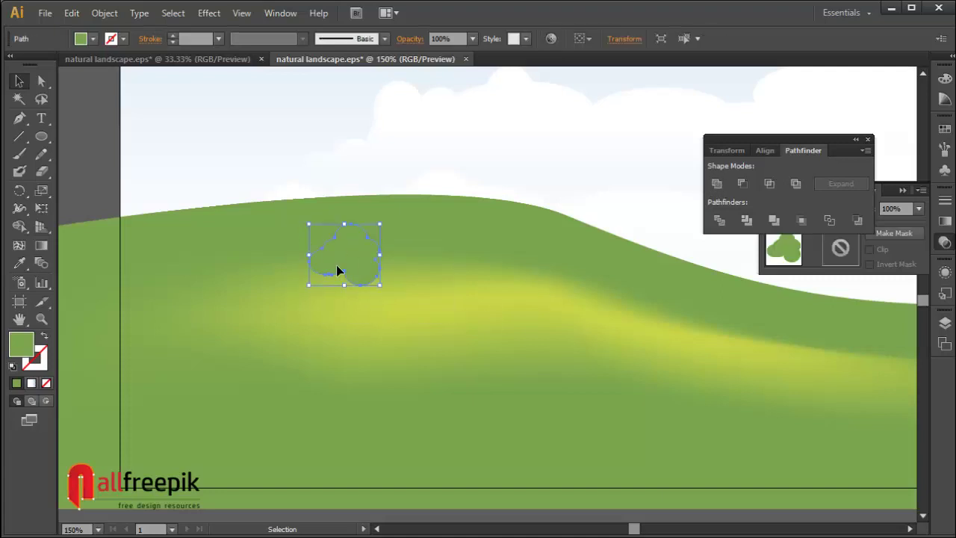
pyautogui.moveTo(386, 292); pyautogui.dragTo(392, 275)
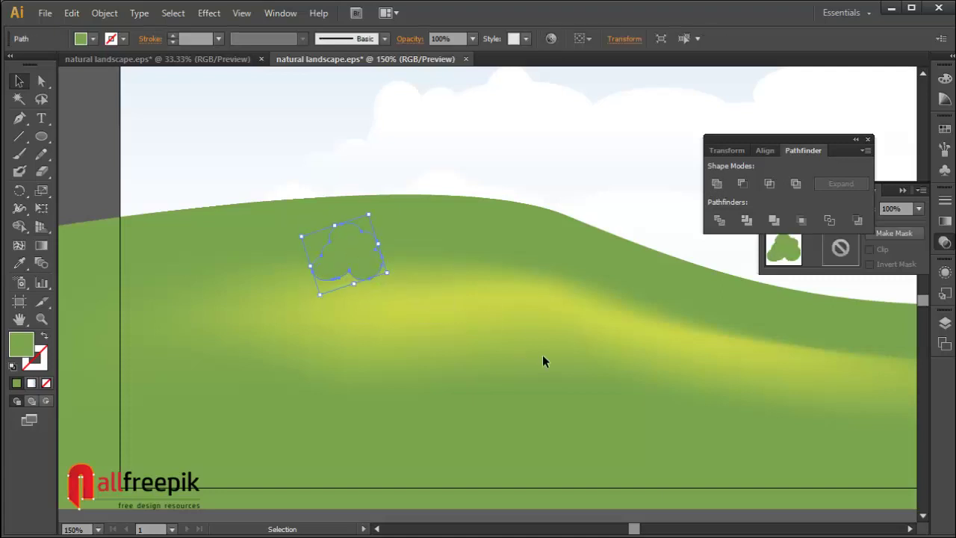
pyautogui.click(542, 355)
# - Fill the bush with a linear gradient, replacing its end stop with the hill green at 100% location and 100% opacity
pyautogui.click(377, 265)
pyautogui.click(944, 221)
pyautogui.moveTo(757, 242); pyautogui.dragTo(843, 299)
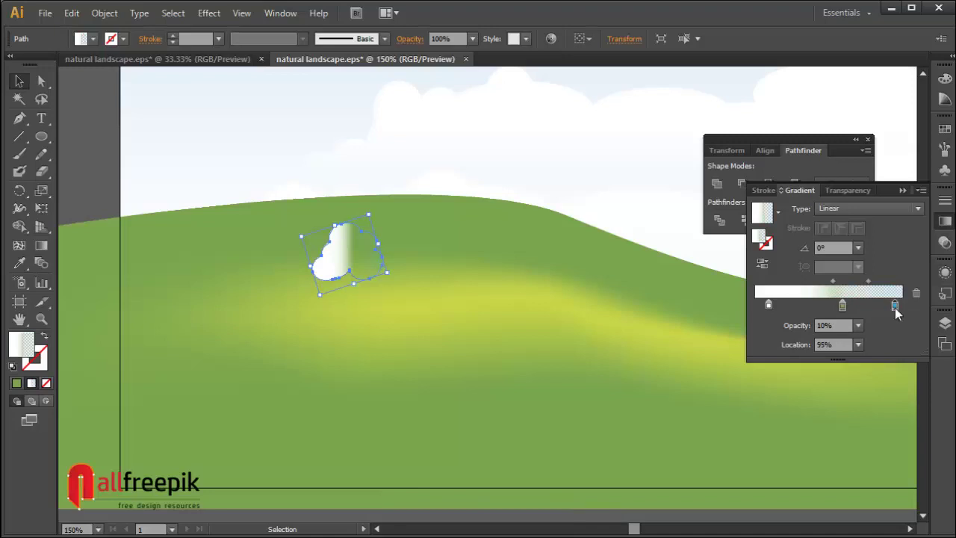
pyautogui.moveTo(895, 308); pyautogui.dragTo(917, 356)
pyautogui.moveTo(843, 309); pyautogui.dragTo(902, 308)
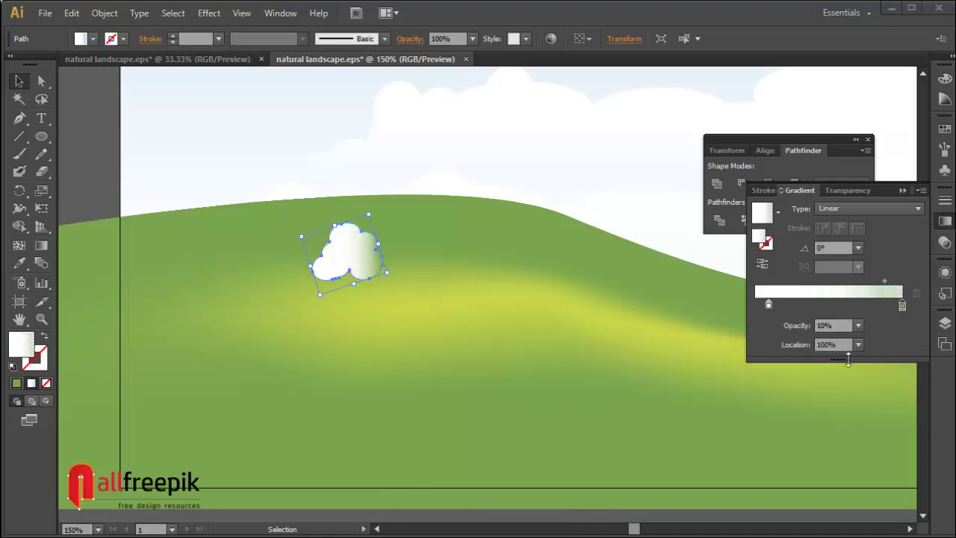
pyautogui.click(857, 328)
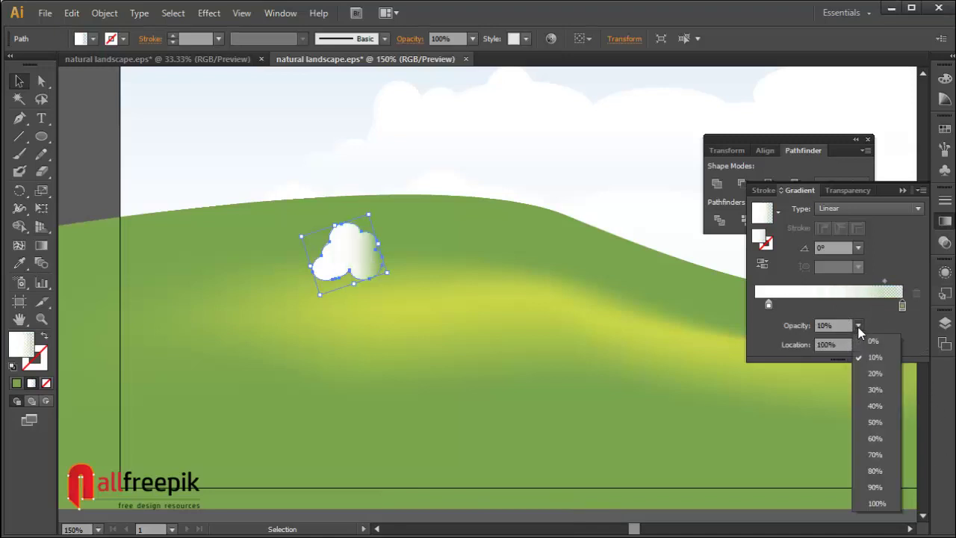
pyautogui.click(874, 504)
# - Move the bush gradient's white stop to the start of the slider and recolor it dark green
pyautogui.click(768, 306)
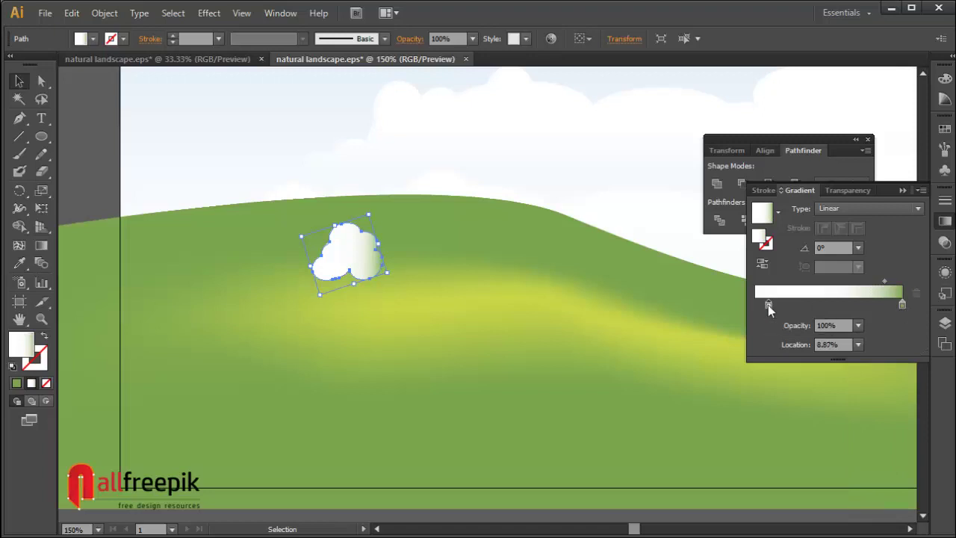
pyautogui.doubleClick(755, 306)
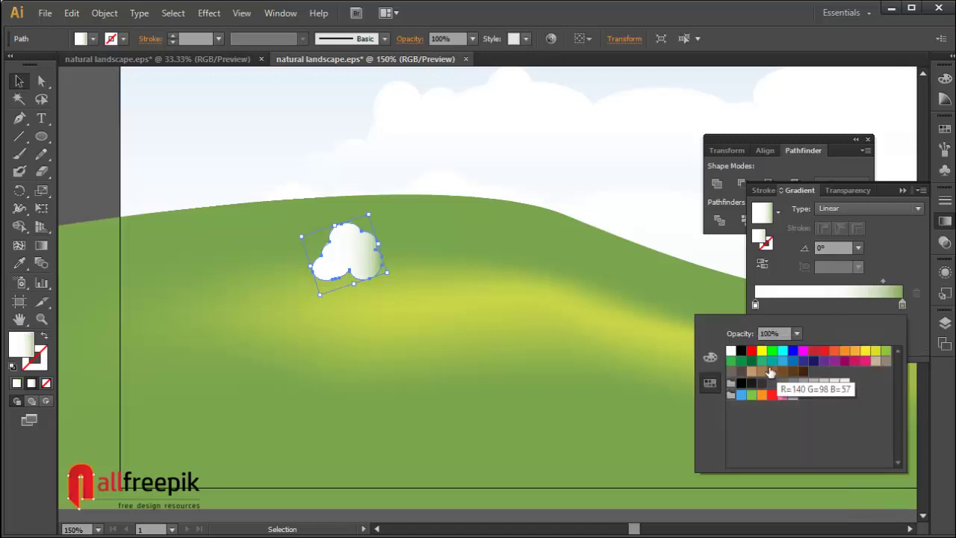
pyautogui.click(749, 363)
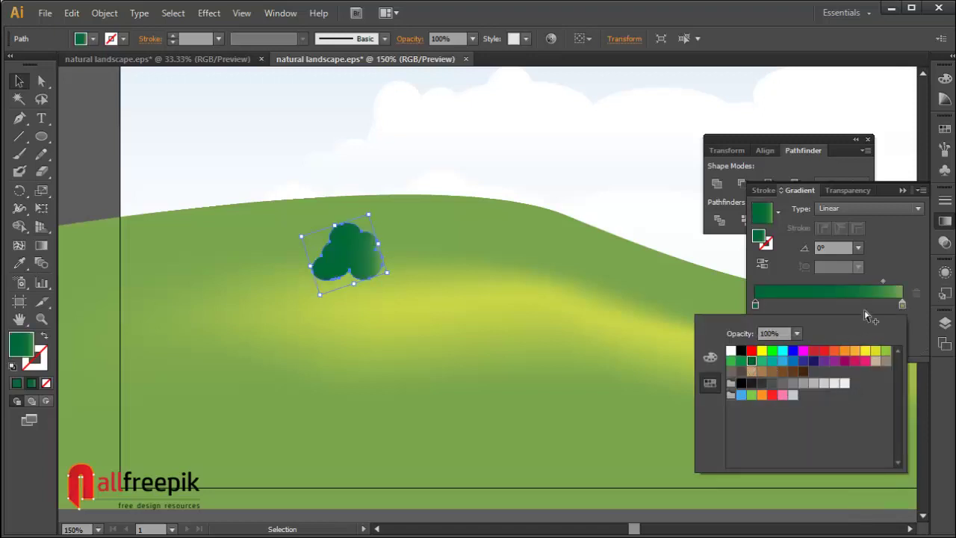
# - Reverse the bush's gradient and change its type to Radial
pyautogui.click(762, 266)
pyautogui.click(763, 268)
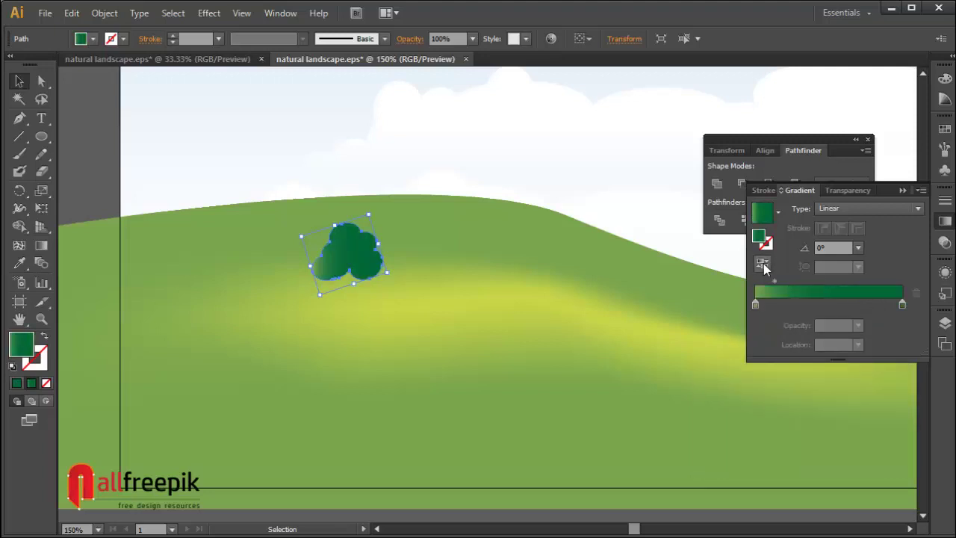
pyautogui.click(882, 210)
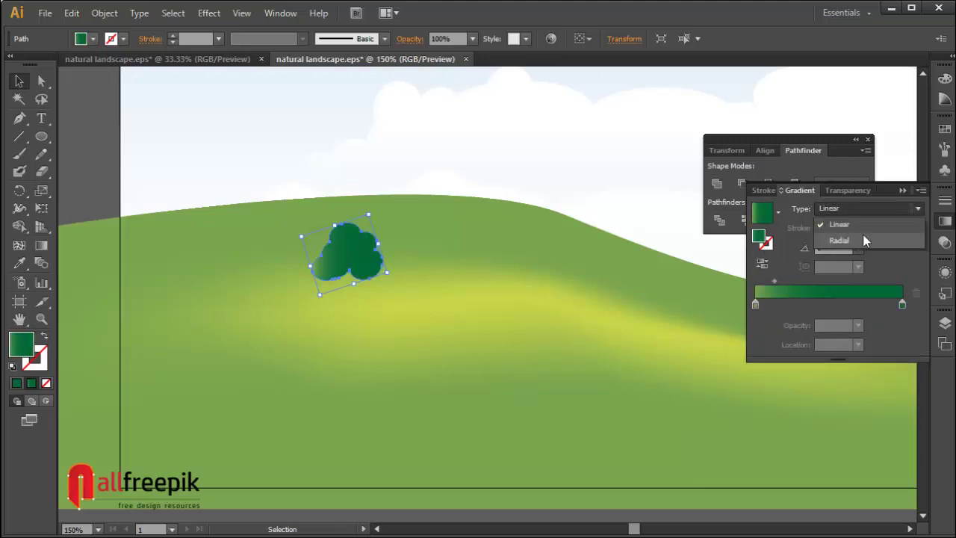
pyautogui.click(863, 233)
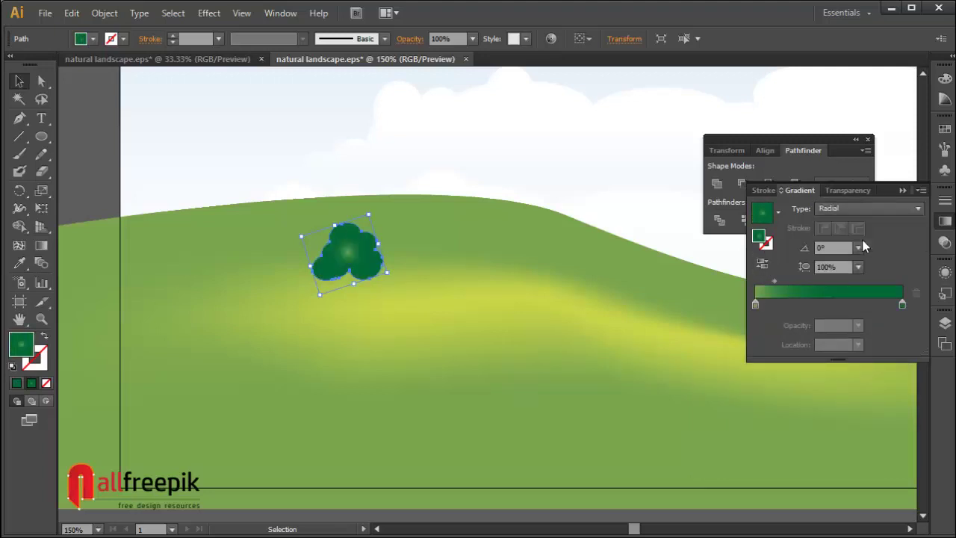
# - Recolor the bush gradient's outer stop with a brighter medium green and shift the gradient midpoint toward that stop
pyautogui.doubleClick(903, 304)
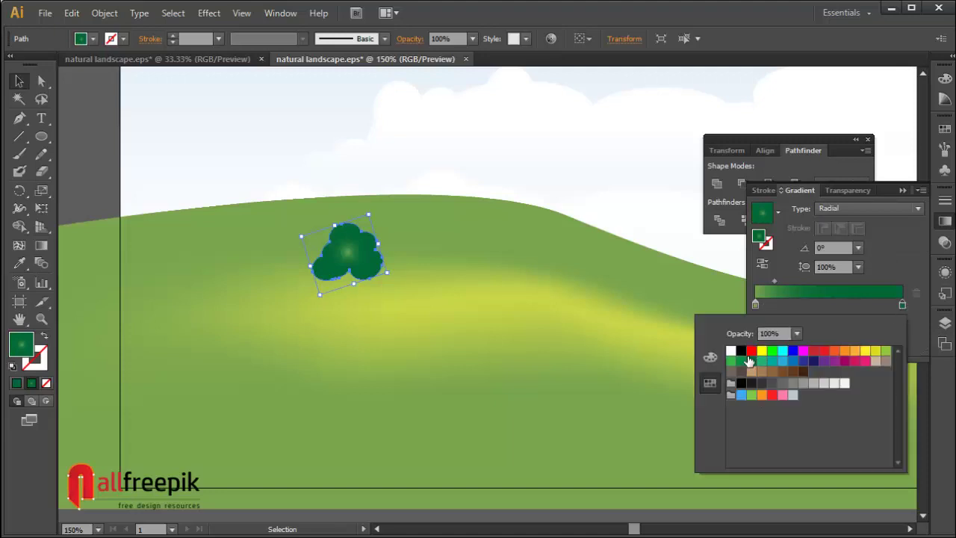
pyautogui.click(742, 363)
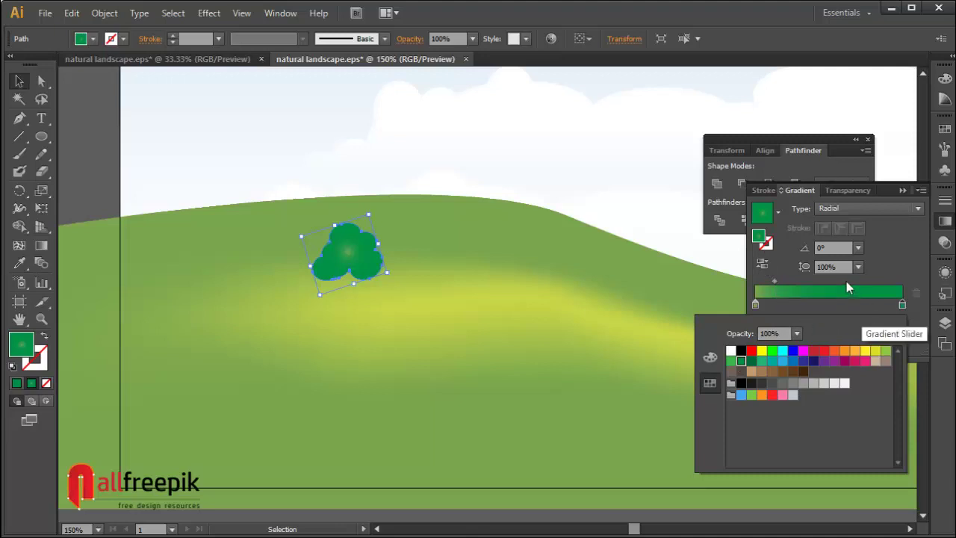
pyautogui.click(890, 283)
pyautogui.moveTo(774, 280); pyautogui.dragTo(856, 288)
pyautogui.click(540, 326)
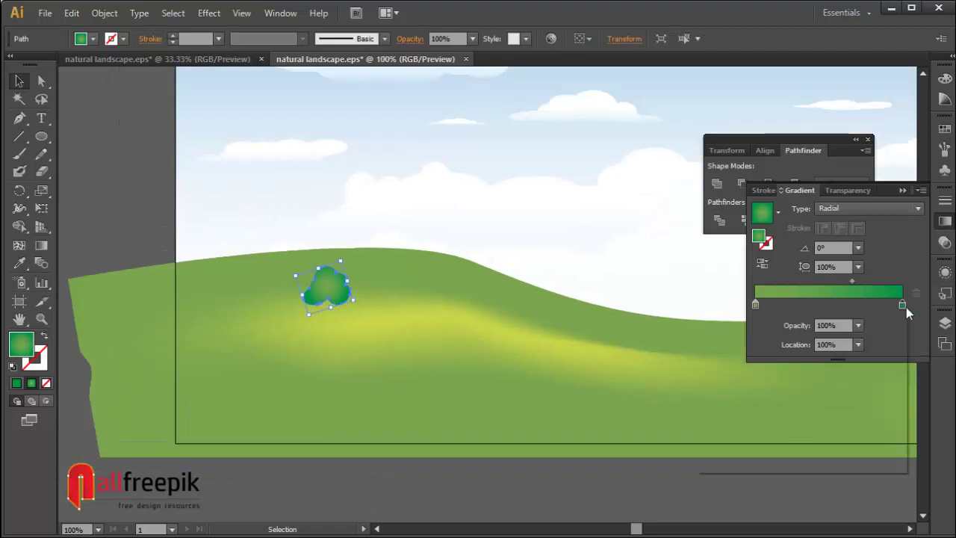
# - Recolor the bush gradient's outer stop with the light yellow-green swatch and move the inner stop to about 20.69% location
pyautogui.doubleClick(902, 304)
pyautogui.click(885, 352)
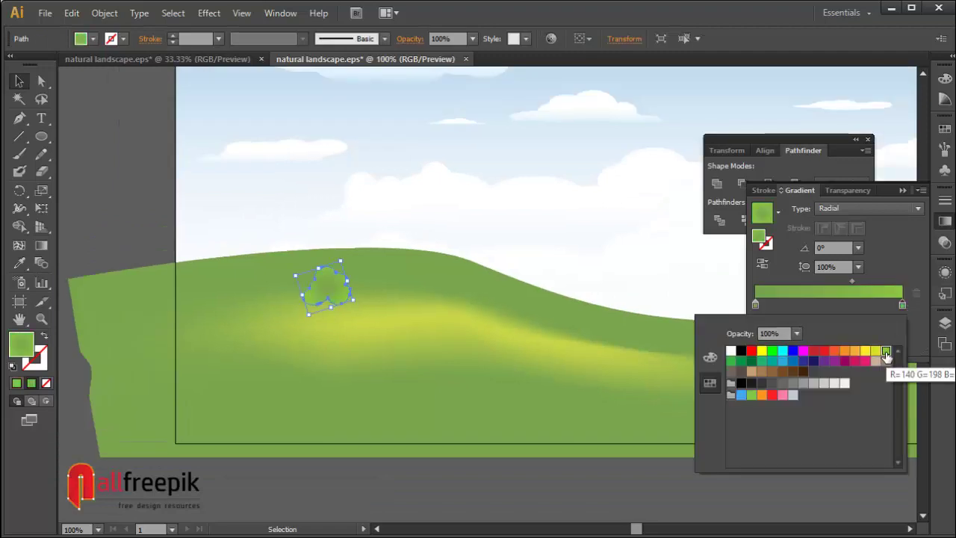
pyautogui.click(544, 295)
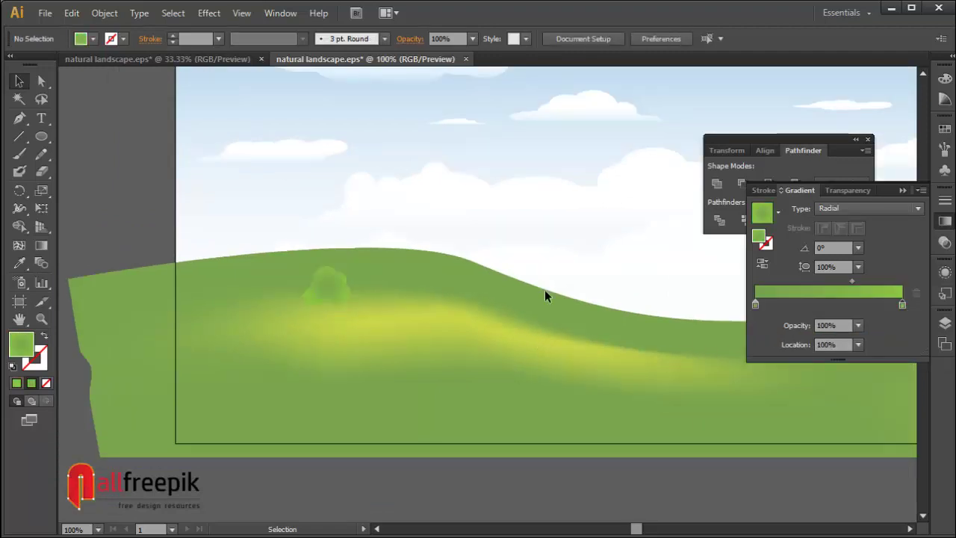
pyautogui.click(313, 291)
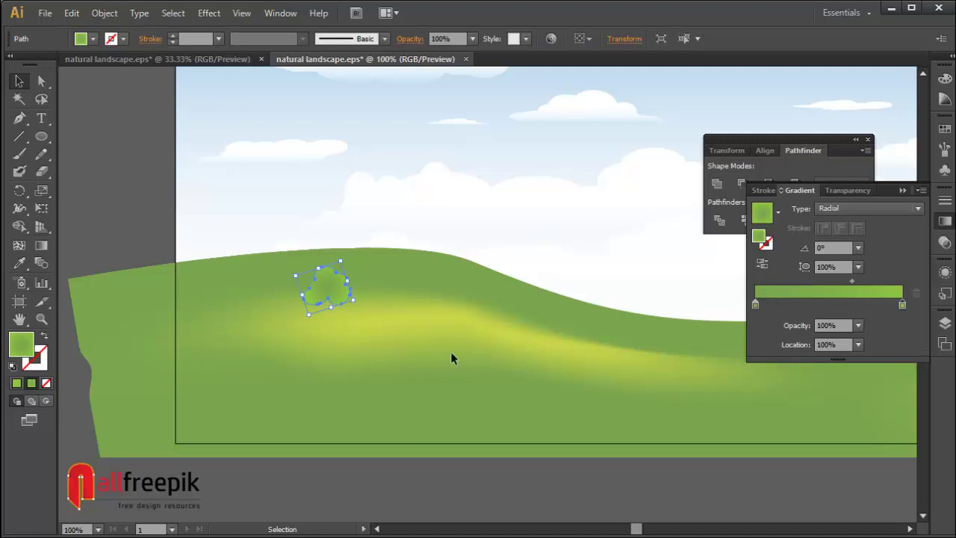
pyautogui.moveTo(754, 306); pyautogui.dragTo(785, 308)
pyautogui.click(545, 357)
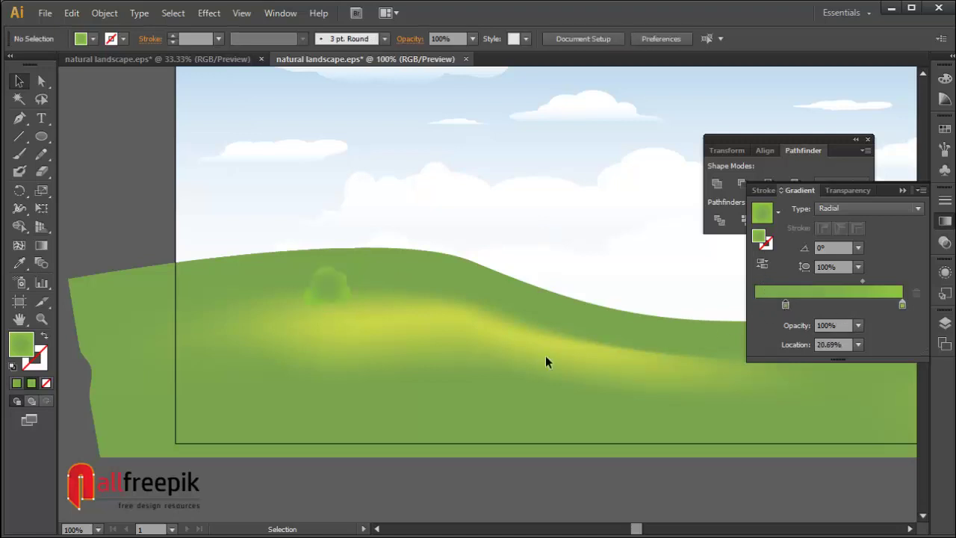
# - Move the bush up so that it overlaps the crest of the left hill
pyautogui.moveTo(325, 287); pyautogui.dragTo(359, 248)
pyautogui.click(397, 217)
pyautogui.hotkey('ctrl', 'space')
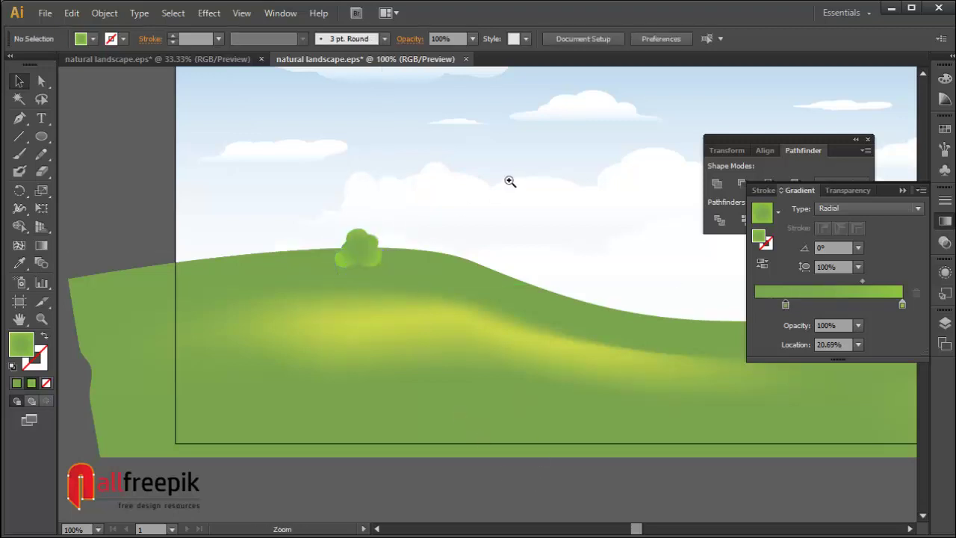
pyautogui.moveTo(510, 182); pyautogui.dragTo(253, 371)
pyautogui.click(475, 217)
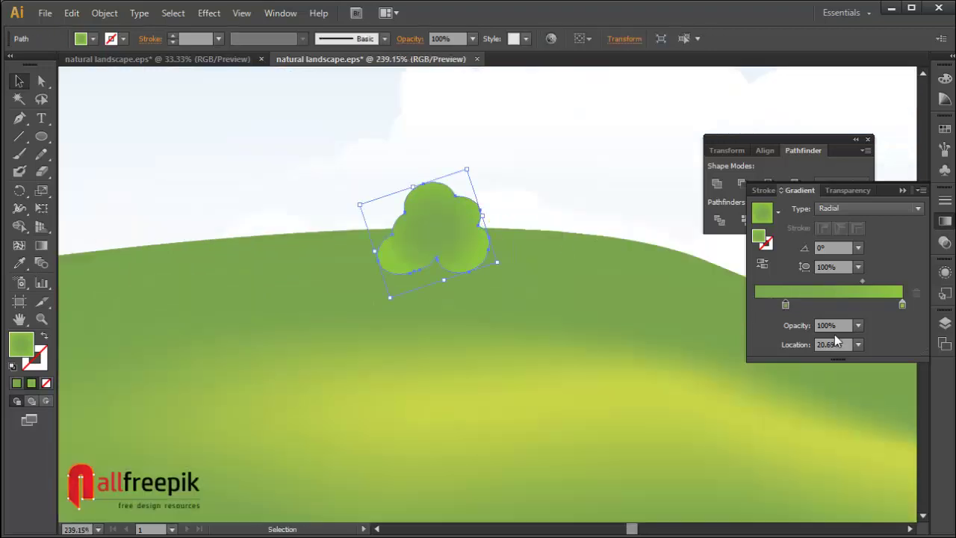
pyautogui.click(519, 328)
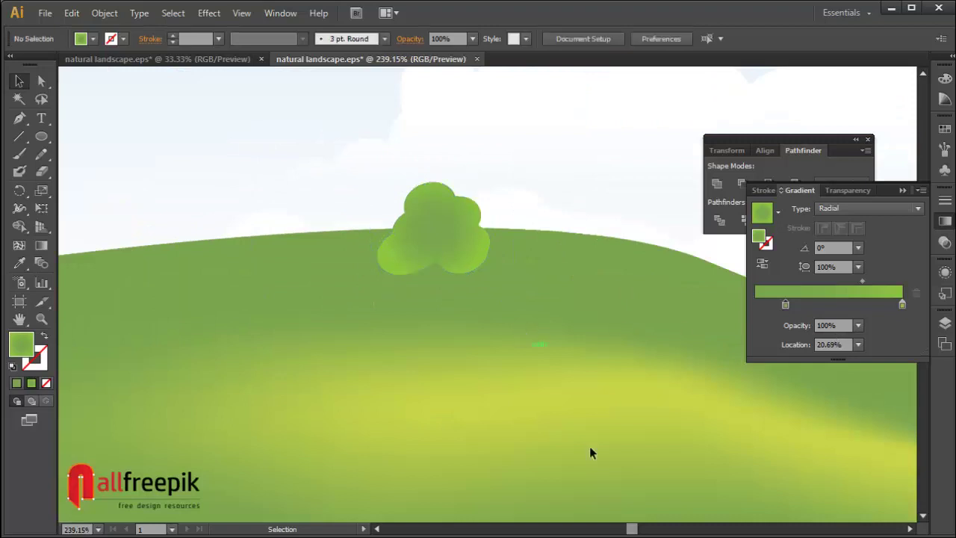
# - Draw a closed tree trunk beneath the bush with the Pen tool, narrow in the middle and flared at both ends
pyautogui.click(20, 118)
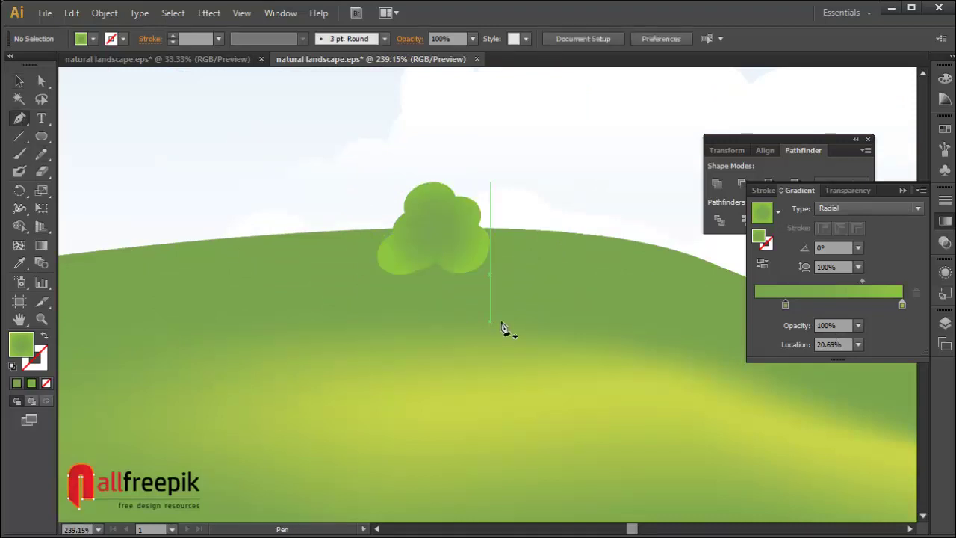
pyautogui.click(421, 261)
pyautogui.click(433, 292)
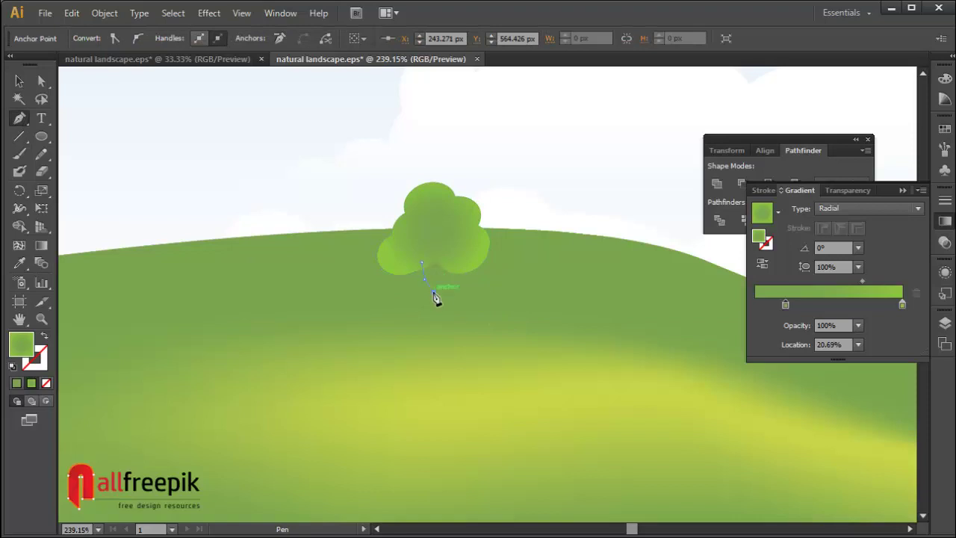
pyautogui.click(433, 309)
pyautogui.click(422, 346)
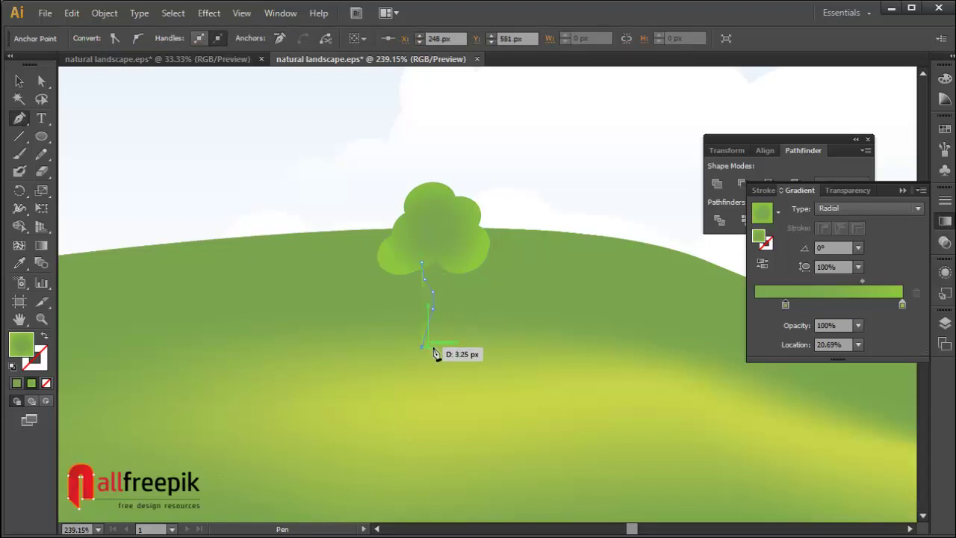
pyautogui.click(446, 347)
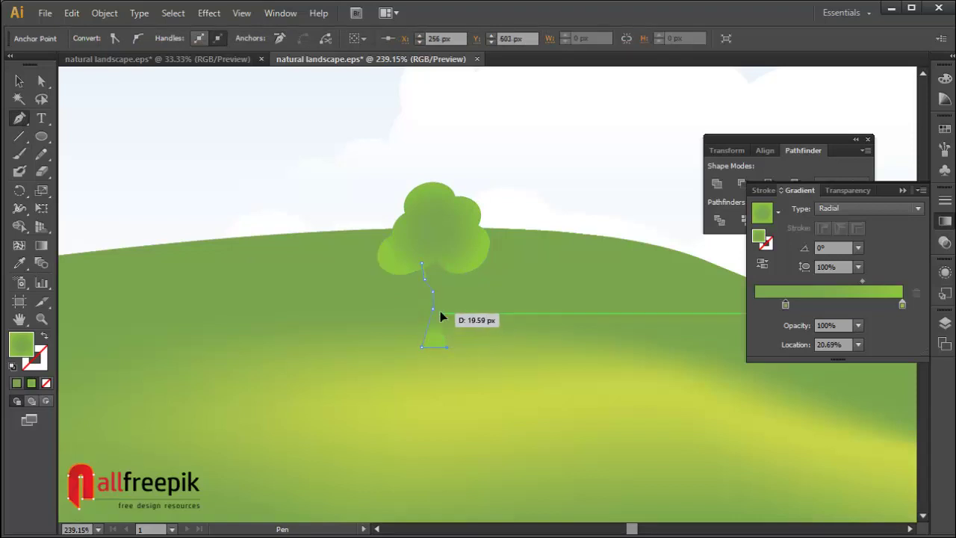
pyautogui.click(441, 313)
pyautogui.click(443, 291)
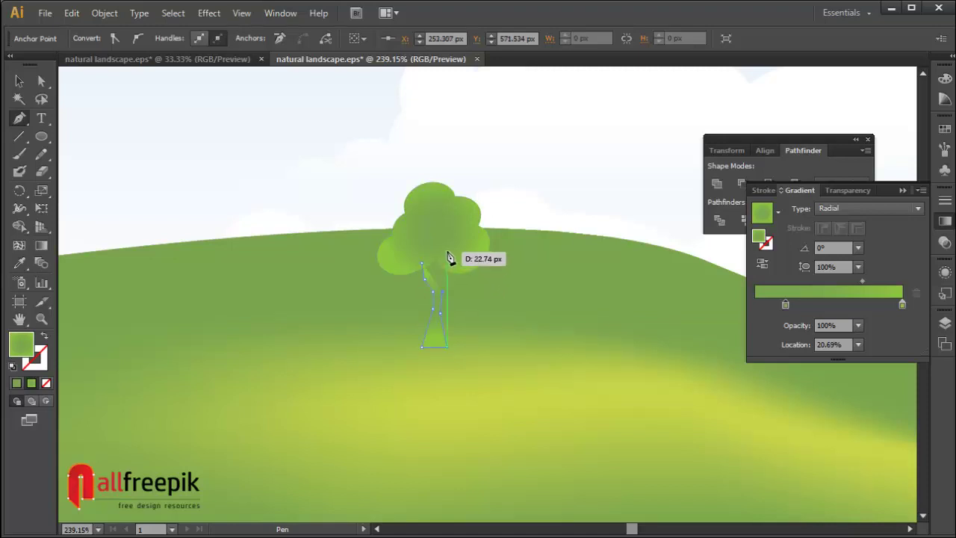
pyautogui.click(451, 258)
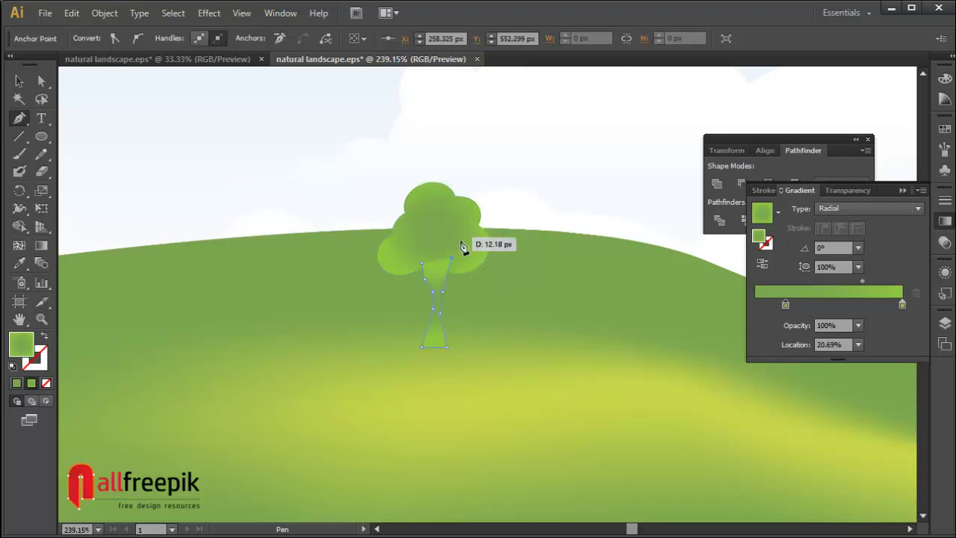
pyautogui.click(421, 248)
pyautogui.click(422, 262)
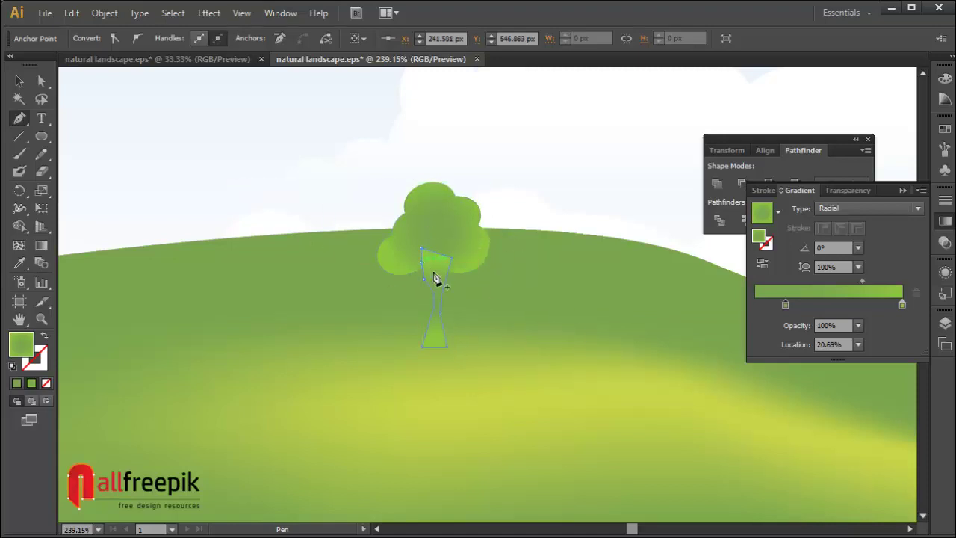
# - Fill the trunk with the dark brown swatch
pyautogui.click(20, 81)
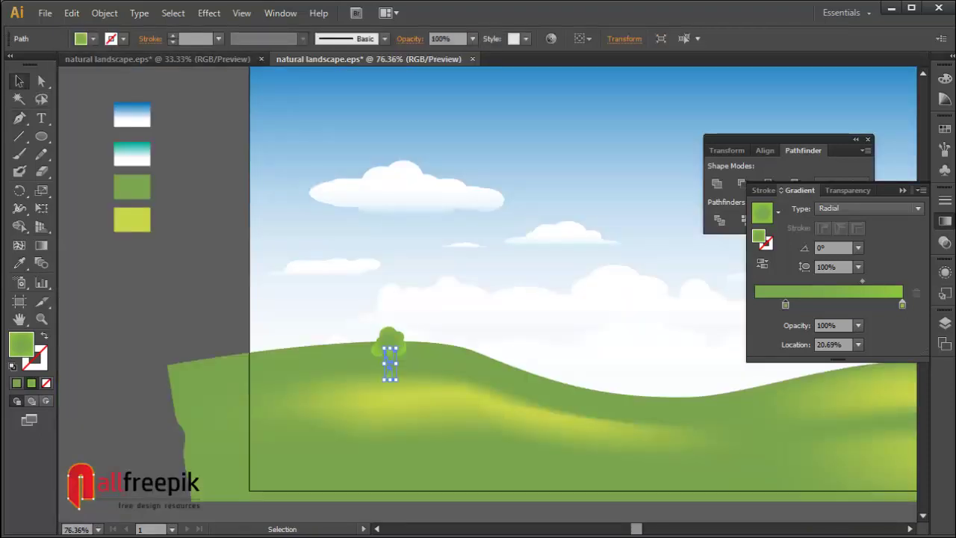
pyautogui.click(944, 130)
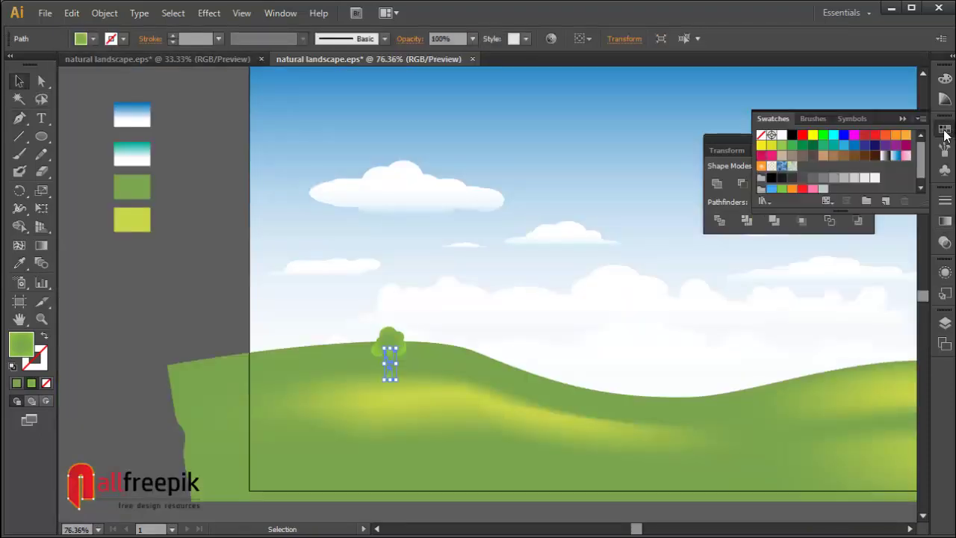
pyautogui.click(813, 155)
pyautogui.click(585, 270)
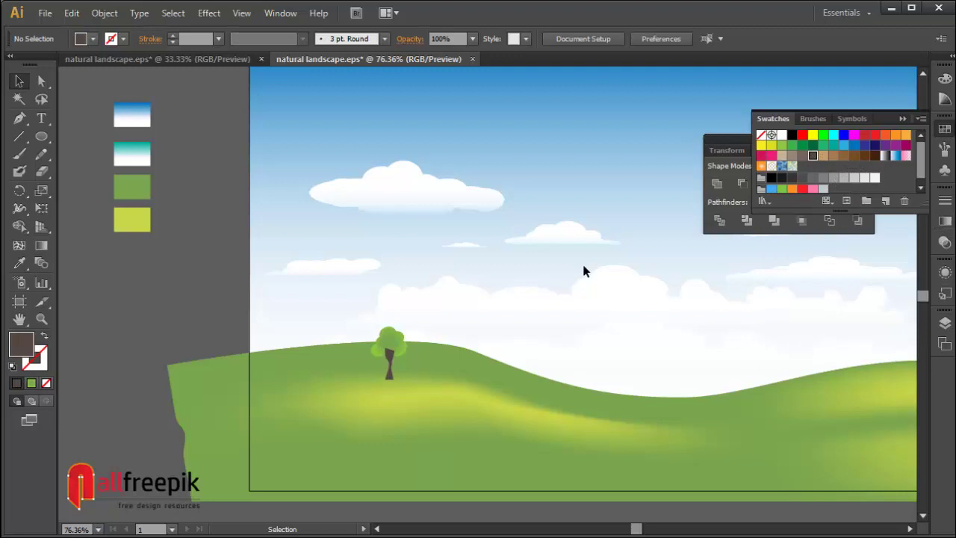
# - Bring the foliage to the front so that it covers the upper end of the trunk
pyautogui.click(386, 345)
pyautogui.rightClick(395, 337)
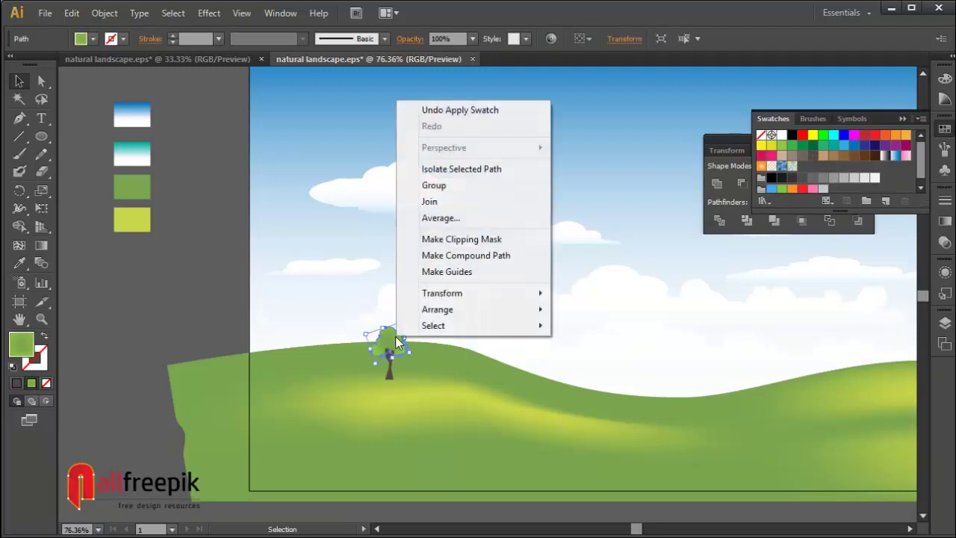
pyautogui.moveTo(471, 311)
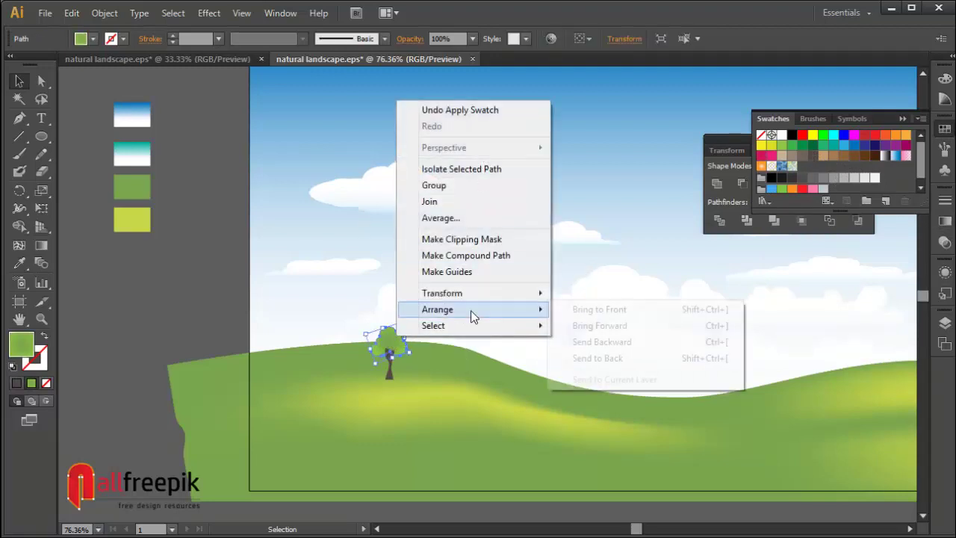
pyautogui.click(599, 308)
pyautogui.click(510, 388)
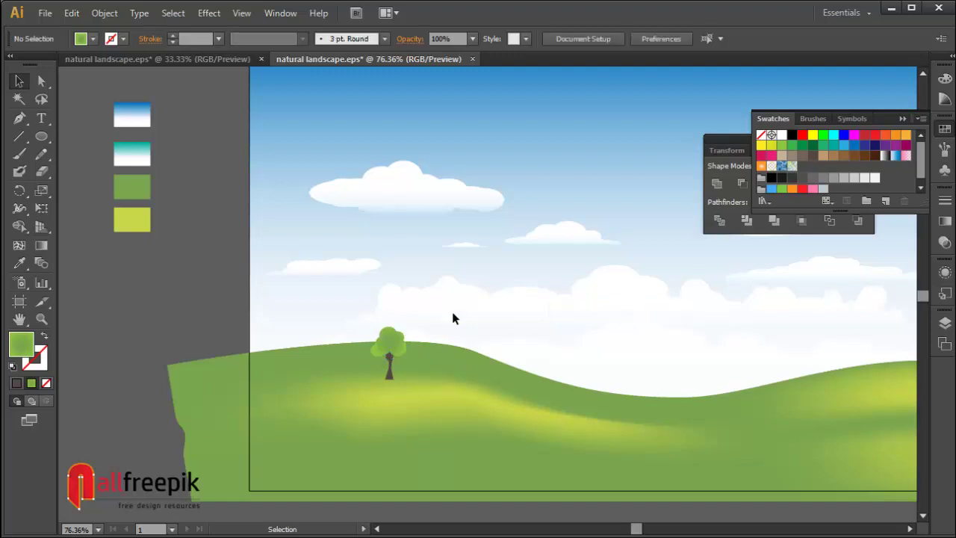
# - Select the foliage together with the trunk and move the tree slightly down the left hill
pyautogui.moveTo(453, 312); pyautogui.dragTo(365, 381)
pyautogui.moveTo(388, 350); pyautogui.dragTo(395, 371)
pyautogui.click(510, 367)
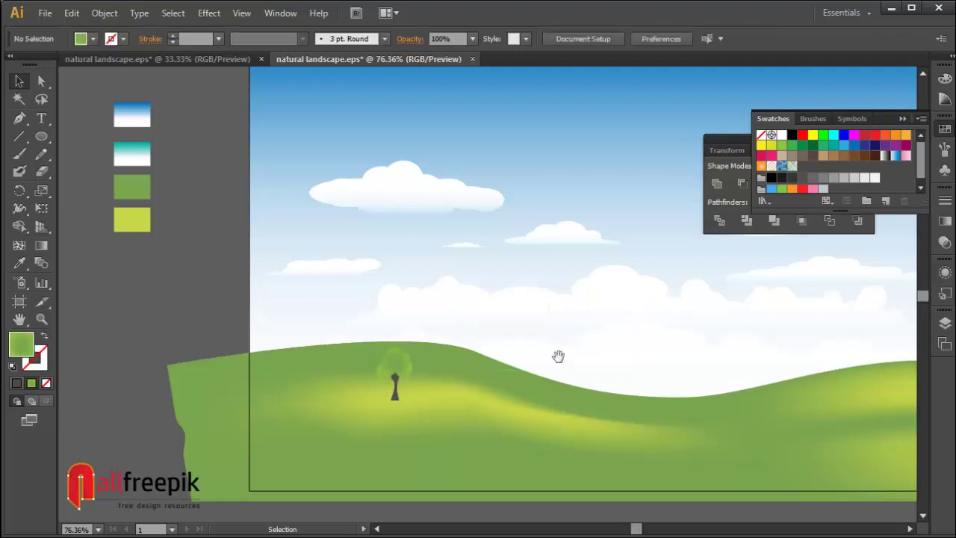
# - Place a copy of the tree, scaled to roughly half size, on the left hill's slope toward the valley
pyautogui.moveTo(557, 356); pyautogui.dragTo(376, 318)
pyautogui.moveTo(213, 327); pyautogui.dragTo(153, 376)
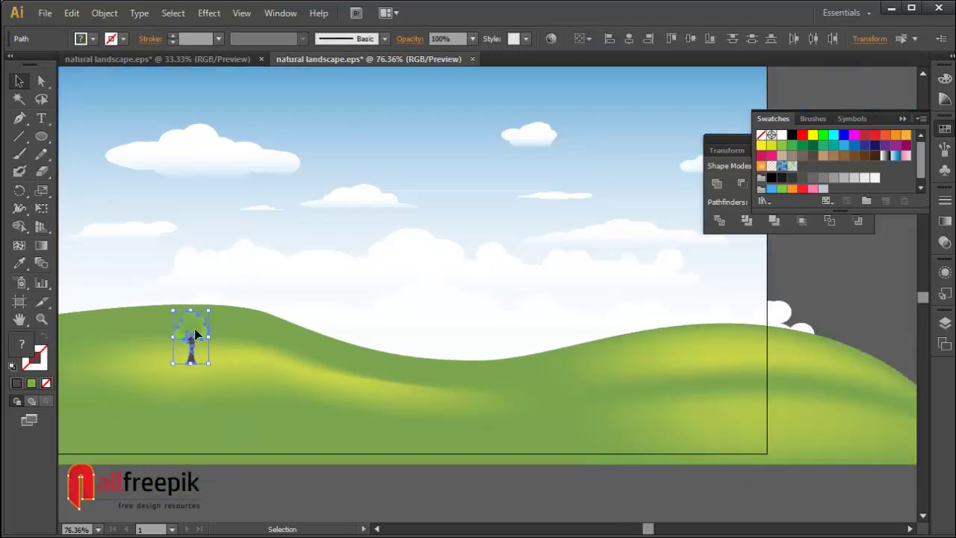
pyautogui.moveTo(196, 334); pyautogui.dragTo(403, 340)
pyautogui.click(430, 324)
pyautogui.click(371, 339)
pyautogui.click(341, 292)
# - Draw several overlapping ellipses of varying size around the small tree's crown, using the same green gradient fill as its foliage
pyautogui.hotkey('ctrl', 'space')
pyautogui.moveTo(335, 284); pyautogui.dragTo(453, 401)
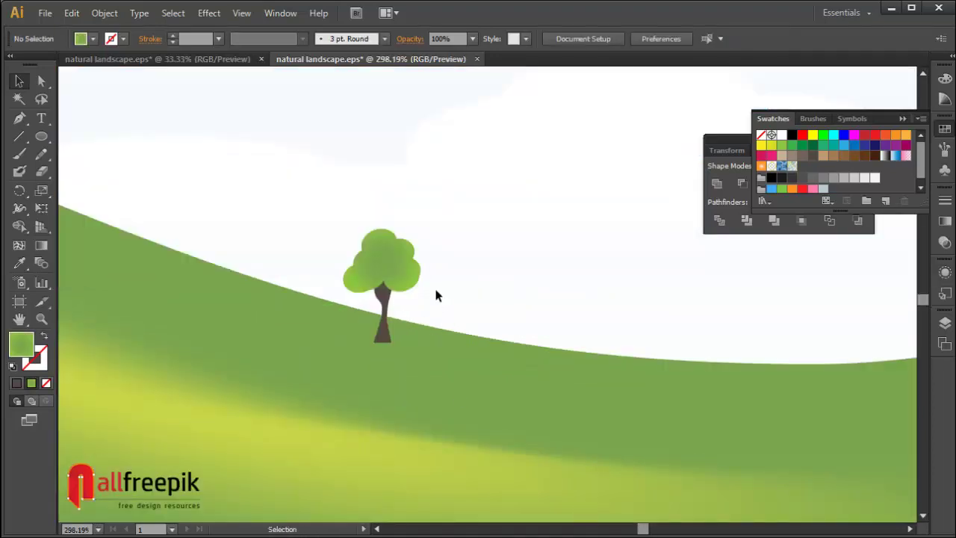
pyautogui.click(392, 270)
pyautogui.click(41, 137)
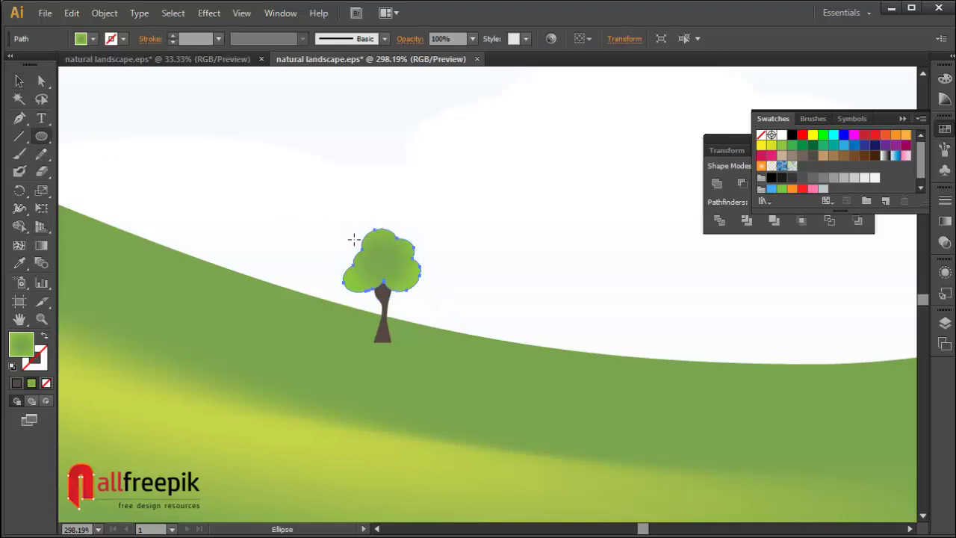
pyautogui.moveTo(328, 252); pyautogui.dragTo(364, 273)
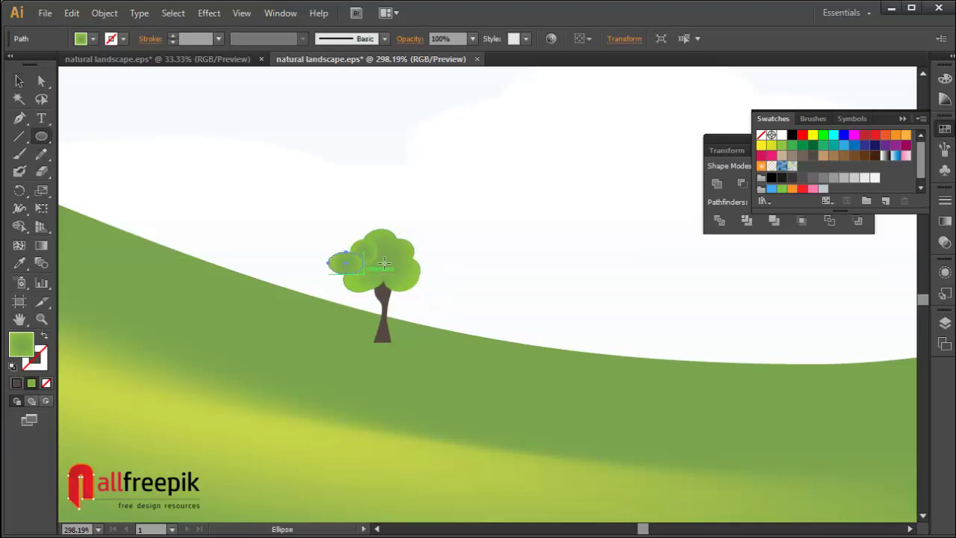
pyautogui.moveTo(378, 215)
pyautogui.mouseDown()
pyautogui.moveTo(396, 249)
pyautogui.moveTo(381, 260)
pyautogui.moveTo(432, 266)
pyautogui.mouseUp()
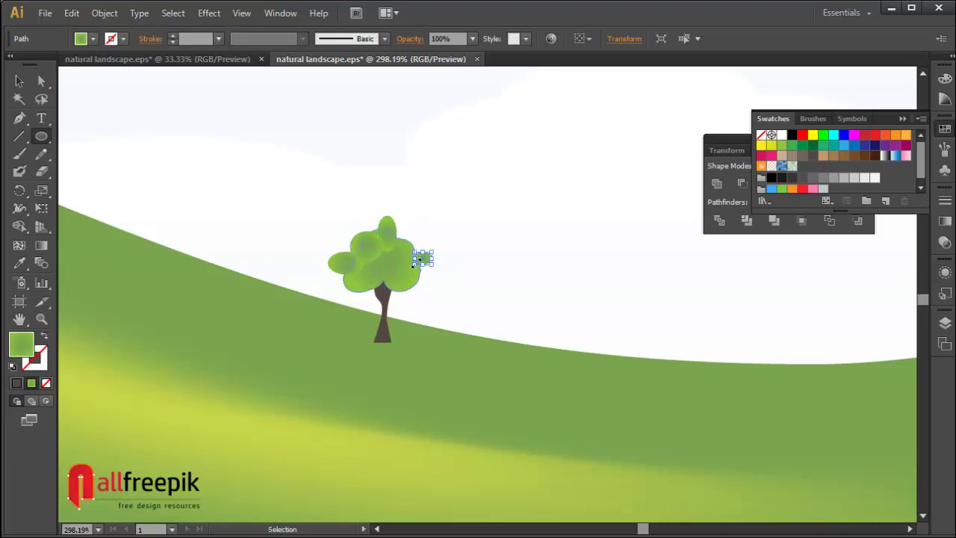
pyautogui.moveTo(425, 230); pyautogui.dragTo(401, 257)
pyautogui.moveTo(414, 213); pyautogui.dragTo(396, 237)
pyautogui.moveTo(345, 213); pyautogui.dragTo(378, 238)
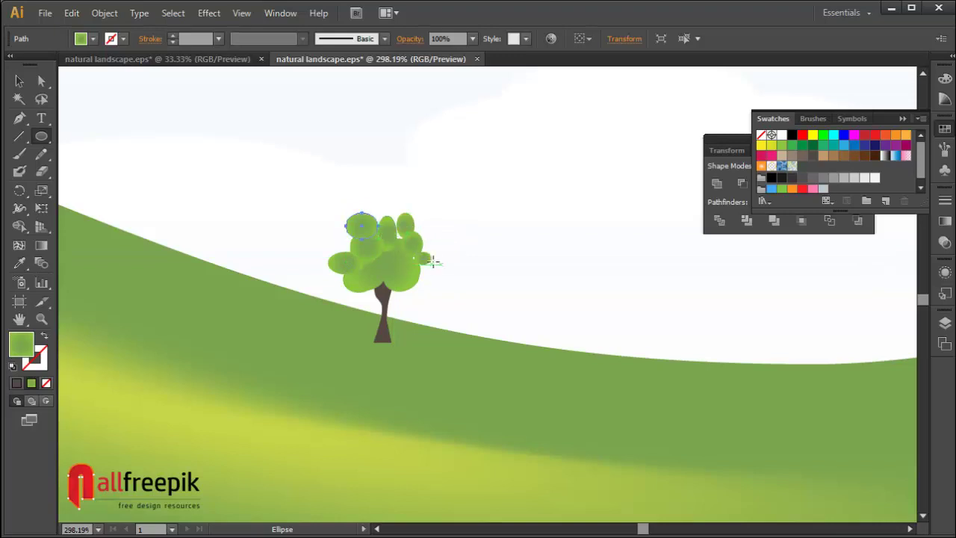
pyautogui.moveTo(319, 228); pyautogui.dragTo(373, 264)
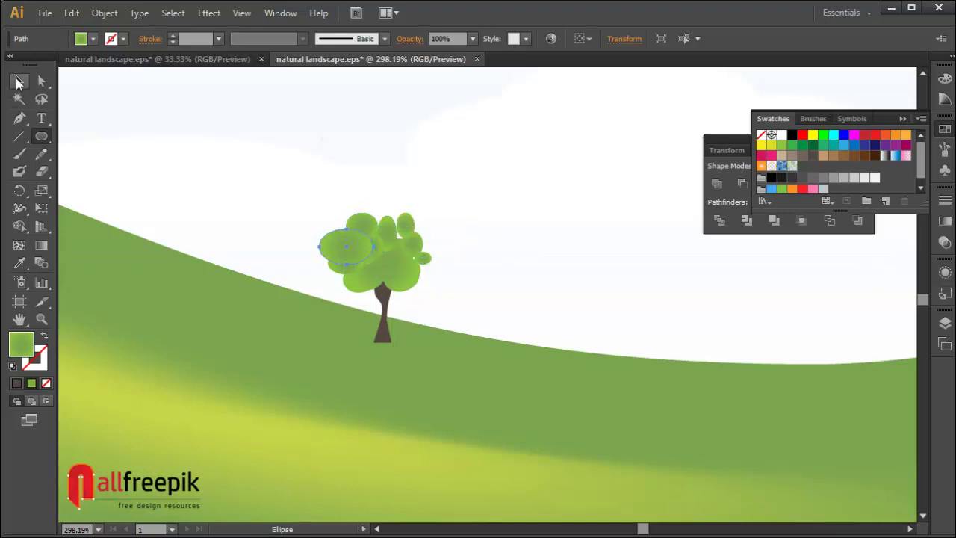
# - Reposition the added ellipses closer to the crown so that they all overlap the small tree's foliage
pyautogui.click(19, 82)
pyautogui.click(431, 212)
pyautogui.moveTo(408, 223); pyautogui.dragTo(403, 230)
pyautogui.moveTo(428, 260); pyautogui.dragTo(424, 260)
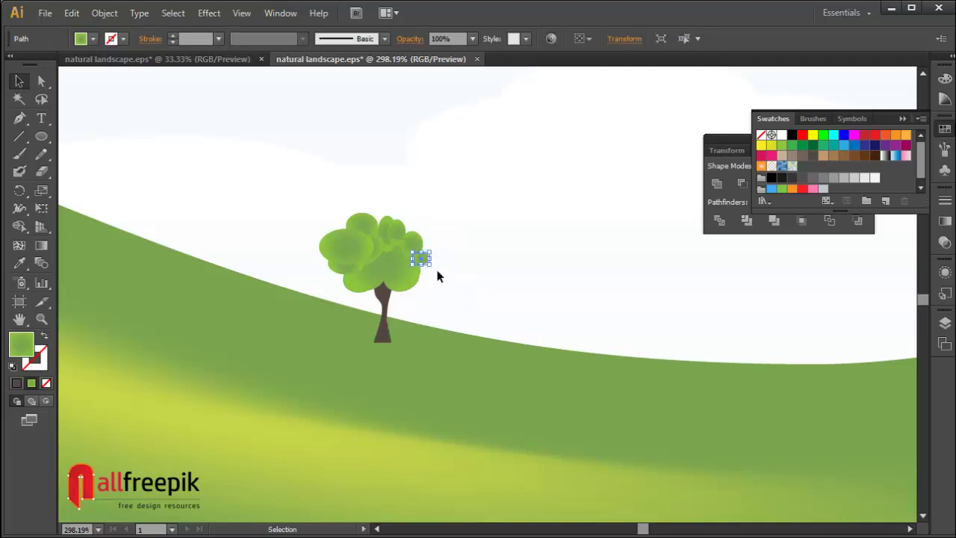
pyautogui.click(437, 271)
pyautogui.moveTo(343, 250); pyautogui.dragTo(352, 252)
pyautogui.click(493, 249)
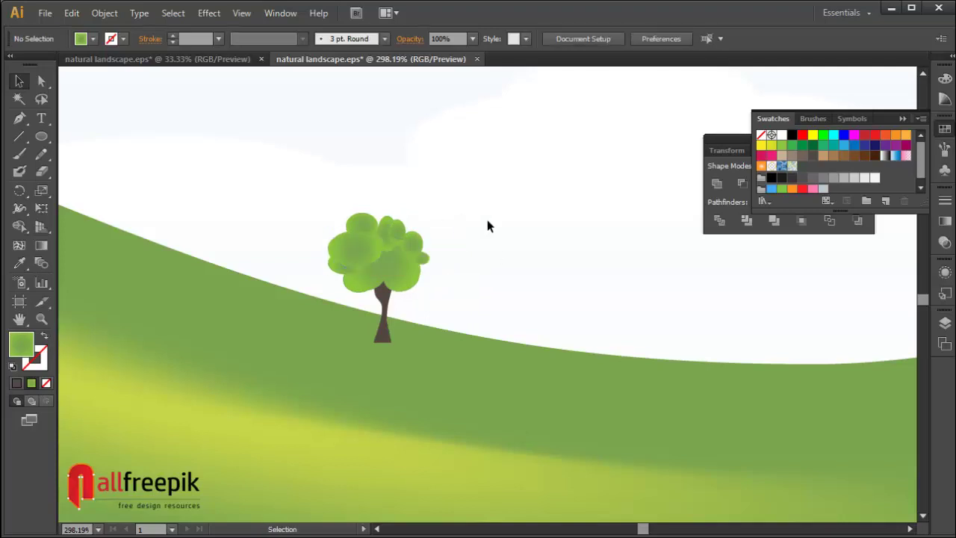
# - Unite the small tree's foliage and added ellipses into one shape, leaving out the trunk
pyautogui.moveTo(479, 220); pyautogui.dragTo(323, 317)
pyautogui.keyDown('shift'); pyautogui.click(384, 306); pyautogui.keyUp('shift')
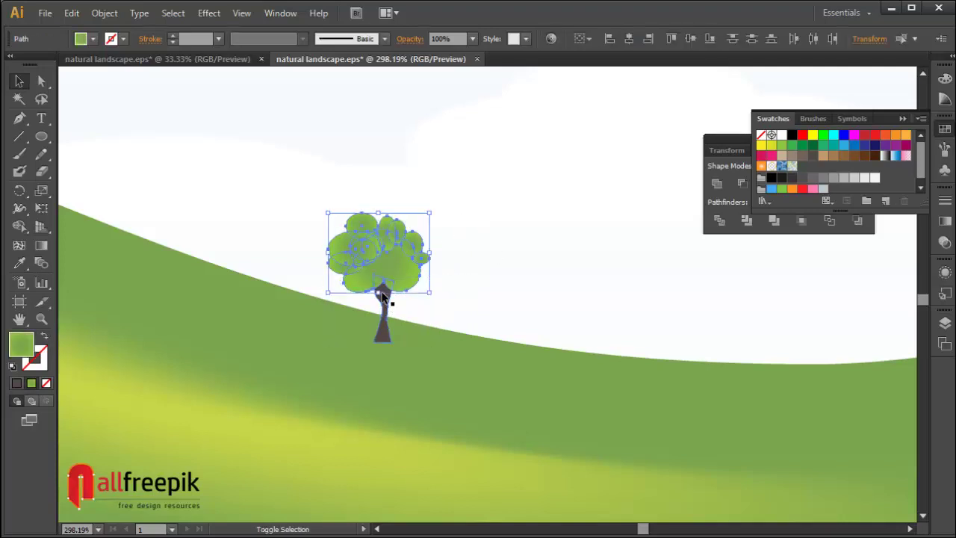
pyautogui.click(735, 195)
pyautogui.click(716, 182)
pyautogui.click(588, 267)
# - Place a copy of the larger tree from the left hill on the crest of the right hill, near the artboard edge
pyautogui.keyDown('ctrl'); pyautogui.keyDown('alt'); pyautogui.click(520, 281); pyautogui.keyUp('alt'); pyautogui.keyUp('ctrl')
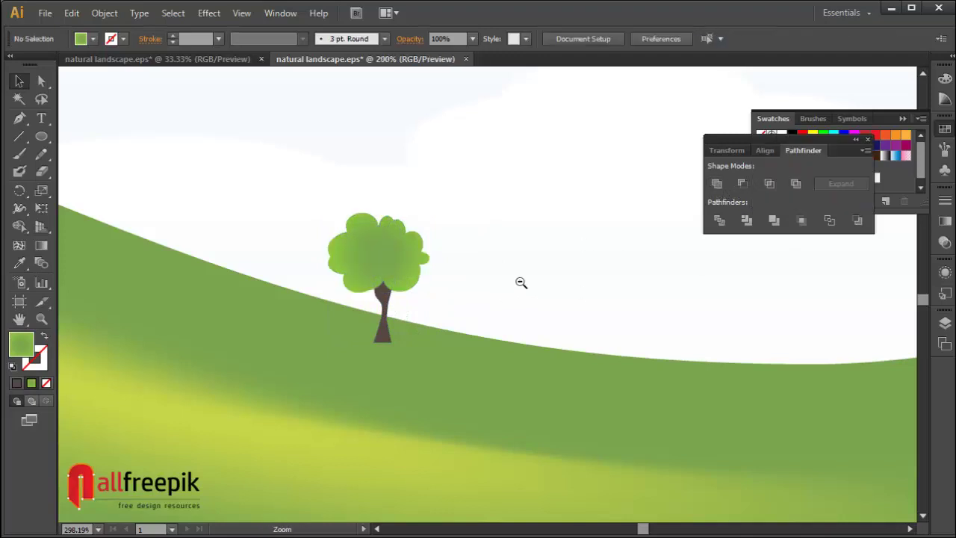
pyautogui.keyDown('ctrl'); pyautogui.keyDown('alt'); pyautogui.click(520, 281); pyautogui.keyUp('alt'); pyautogui.keyUp('ctrl')
pyautogui.keyDown('ctrl'); pyautogui.keyDown('alt'); pyautogui.click(520, 281); pyautogui.keyUp('alt'); pyautogui.keyUp('ctrl')
pyautogui.keyDown('ctrl'); pyautogui.keyDown('alt'); pyautogui.click(521, 282); pyautogui.keyUp('alt'); pyautogui.keyUp('ctrl')
pyautogui.moveTo(614, 316); pyautogui.dragTo(519, 295)
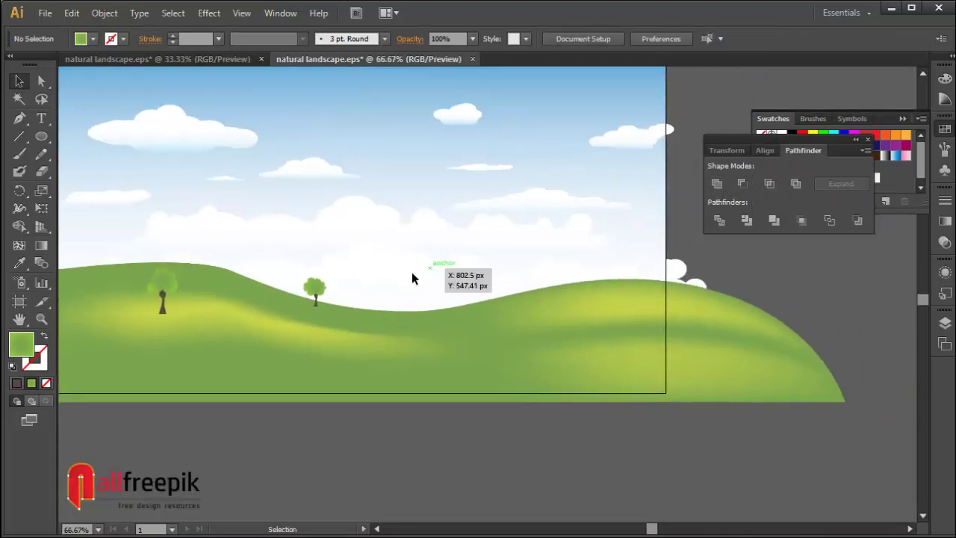
pyautogui.moveTo(171, 303)
pyautogui.mouseDown()
pyautogui.moveTo(644, 286)
pyautogui.moveTo(617, 275)
pyautogui.moveTo(616, 241)
pyautogui.mouseUp()
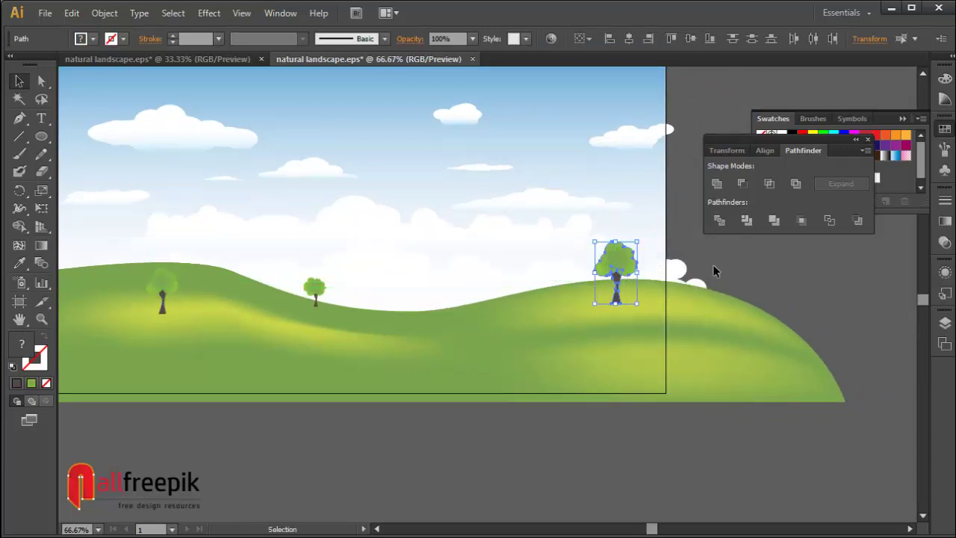
pyautogui.click(715, 271)
pyautogui.hotkey('ctrl', 'space')
pyautogui.moveTo(555, 203); pyautogui.dragTo(697, 318)
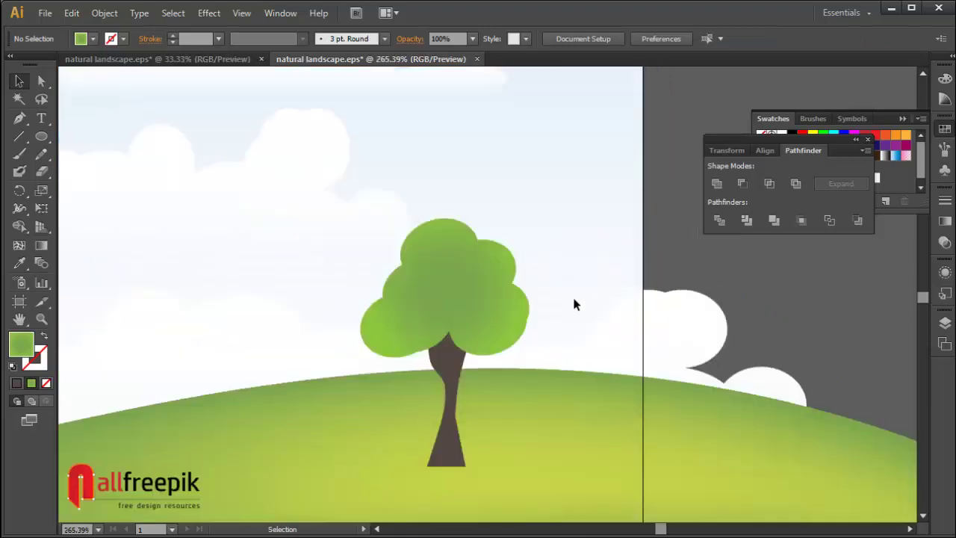
# - Reflect the foliage of the tree on the right hill across the vertical axis at 90°
pyautogui.click(504, 296)
pyautogui.rightClick(456, 289)
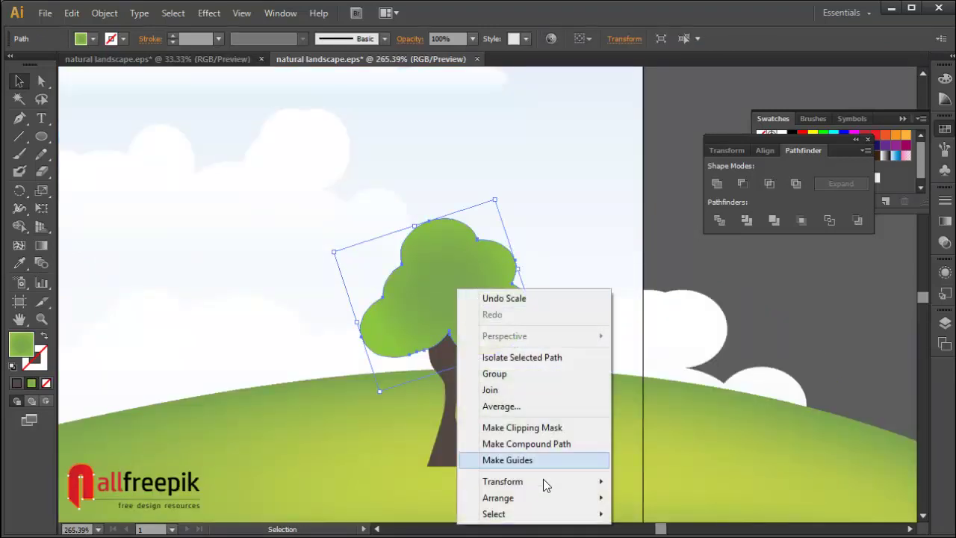
pyautogui.moveTo(544, 481)
pyautogui.click(646, 405)
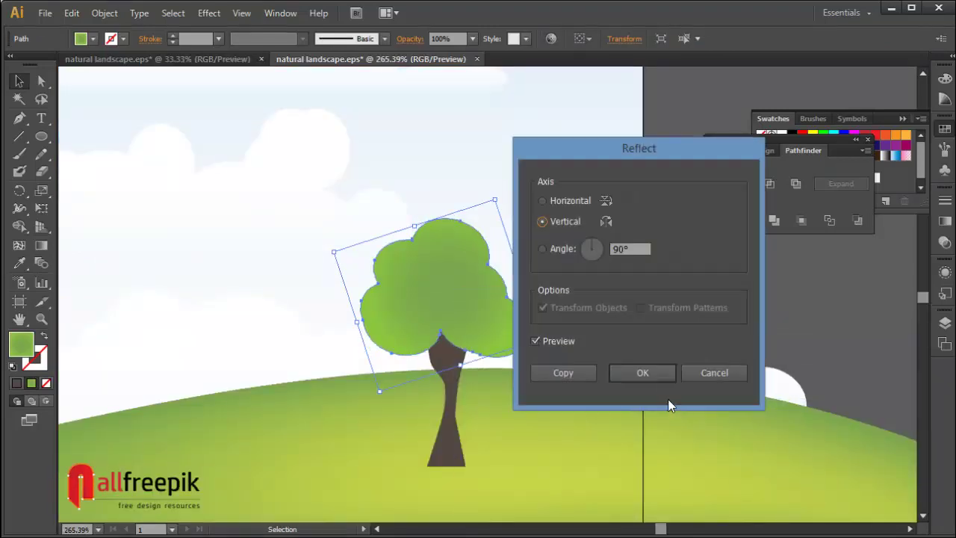
pyautogui.click(626, 371)
# - Draw several overlapping ellipses of varying size along the upper edge of the right hill tree's foliage, using its green gradient fill
pyautogui.hotkey('ctrl', 'shift', 'a')
pyautogui.press('l')
pyautogui.moveTo(385, 210); pyautogui.dragTo(433, 244)
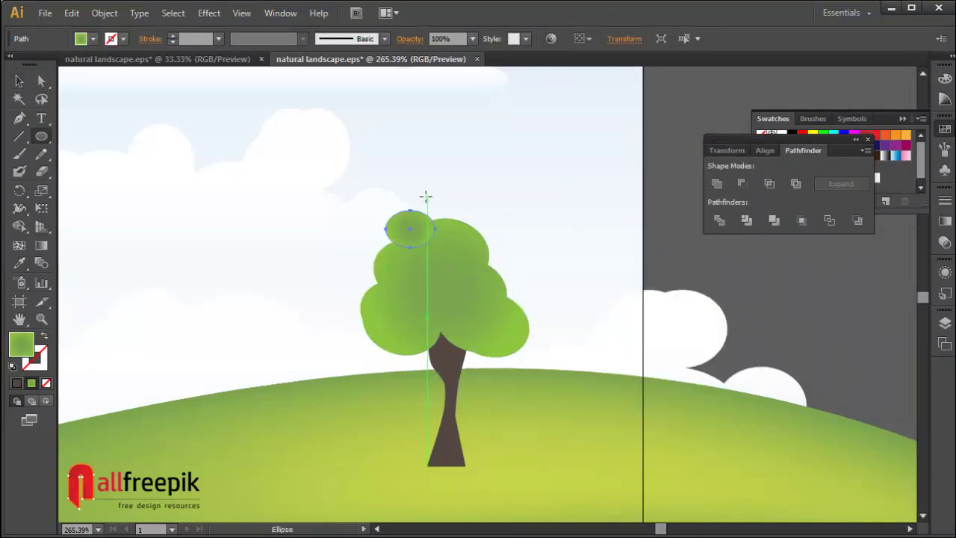
pyautogui.moveTo(427, 196)
pyautogui.mouseDown()
pyautogui.moveTo(471, 249)
pyautogui.moveTo(499, 251)
pyautogui.moveTo(496, 283)
pyautogui.mouseUp()
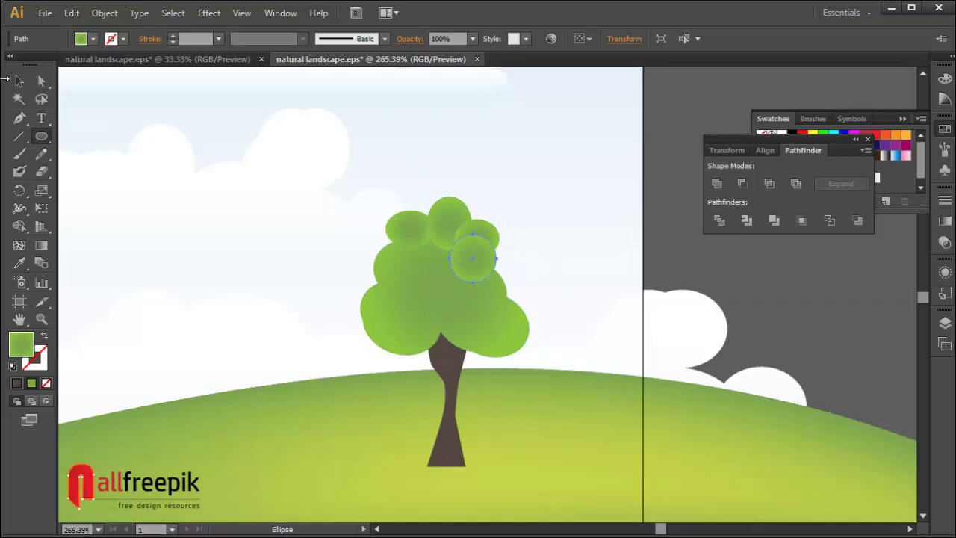
# - Unite the right hill tree's foliage and its added ellipses into one shape, leaving out the trunk
pyautogui.click(18, 80)
pyautogui.moveTo(397, 183); pyautogui.dragTo(553, 301)
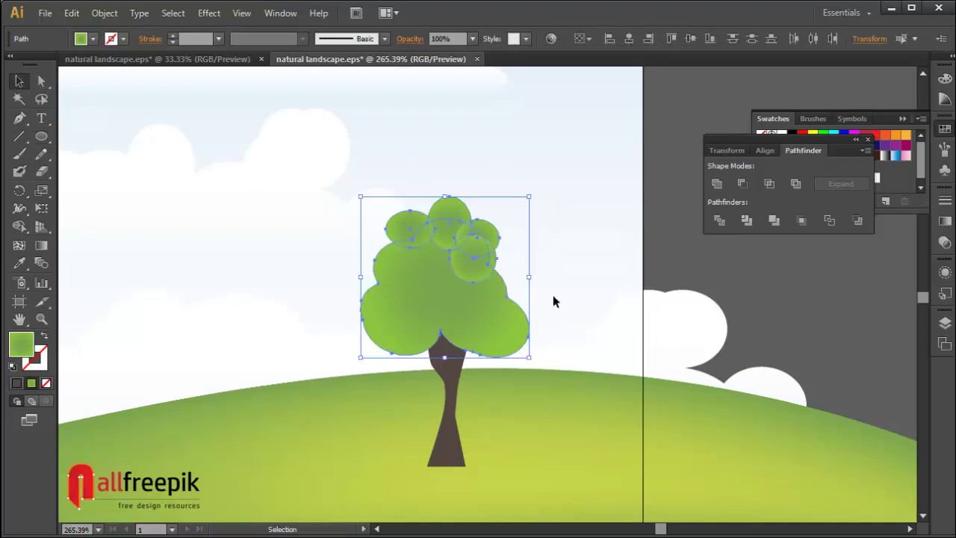
pyautogui.click(717, 184)
pyautogui.click(825, 304)
# - Stretch the right hill tree's trunk downward to make it longer, and shift it slightly up under the foliage
pyautogui.press('z')
pyautogui.keyDown('alt'); pyautogui.click(777, 315); pyautogui.keyUp('alt')
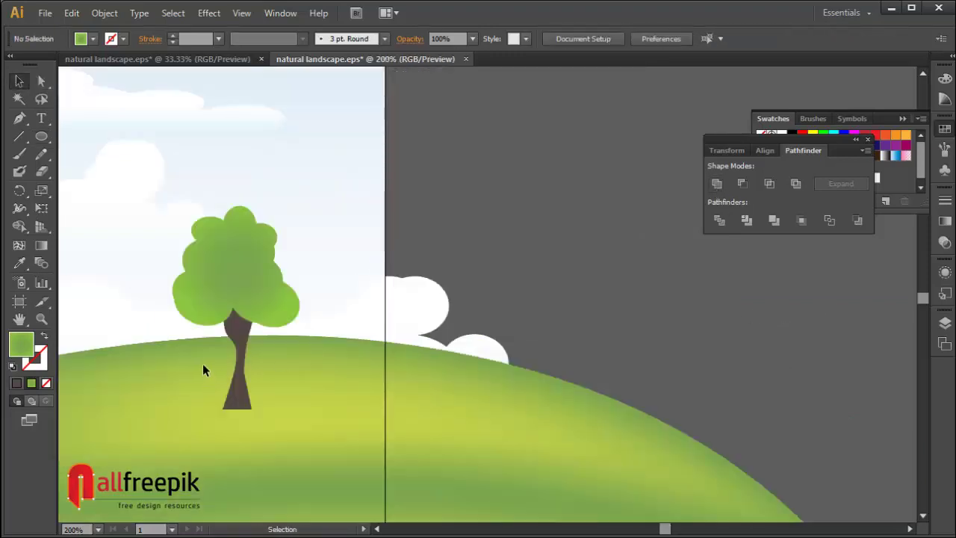
pyautogui.click(235, 344)
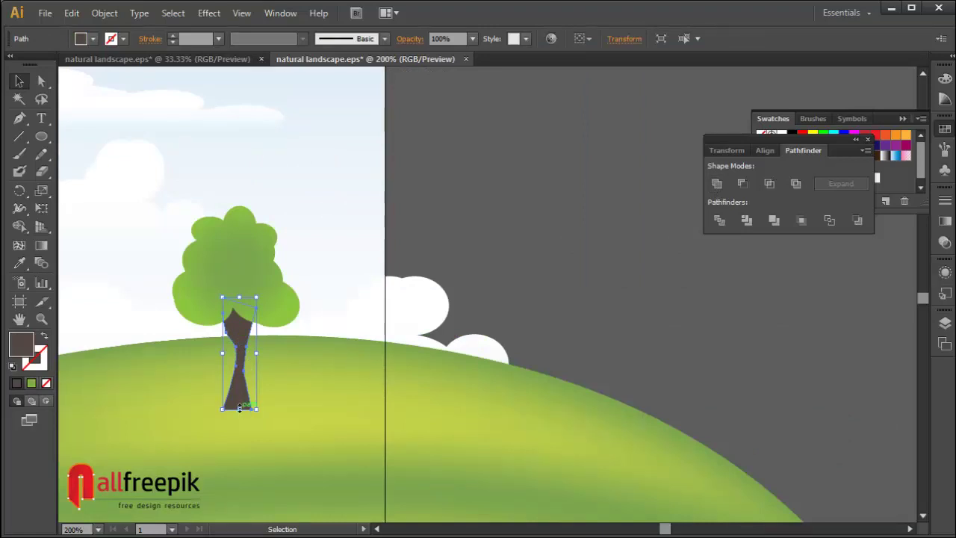
pyautogui.moveTo(239, 408); pyautogui.dragTo(239, 431)
pyautogui.click(284, 393)
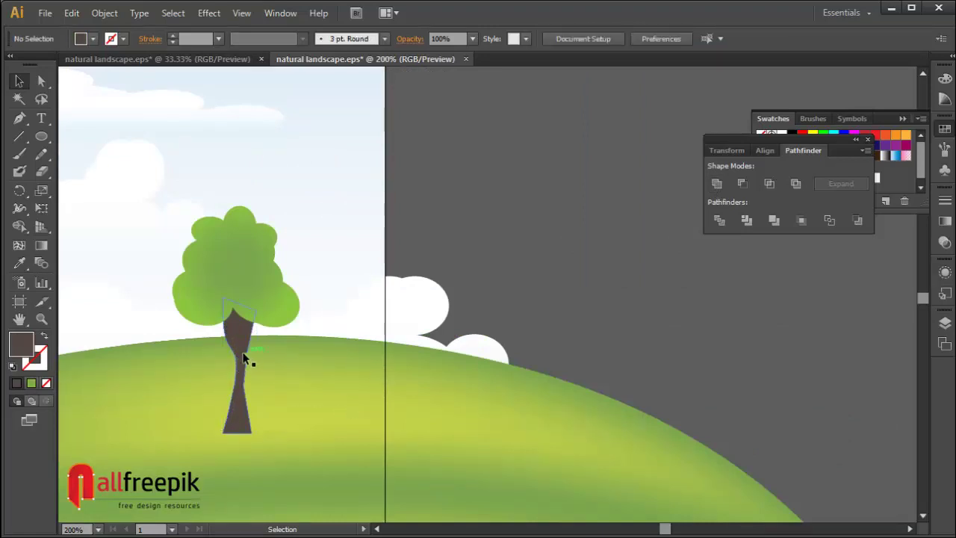
pyautogui.moveTo(244, 354); pyautogui.dragTo(239, 340)
pyautogui.click(351, 405)
# - Draw a closed, curved road shape with the Pen tool, from a narrow tip in the valley to a wide base at the artboard's lower edge
pyautogui.keyDown('ctrl'); pyautogui.keyDown('alt'); pyautogui.click(341, 398); pyautogui.keyUp('alt'); pyautogui.keyUp('ctrl')
pyautogui.keyDown('ctrl'); pyautogui.keyDown('alt'); pyautogui.click(342, 399); pyautogui.keyUp('alt'); pyautogui.keyUp('ctrl')
pyautogui.keyDown('ctrl'); pyautogui.keyDown('alt'); pyautogui.click(341, 398); pyautogui.keyUp('alt'); pyautogui.keyUp('ctrl')
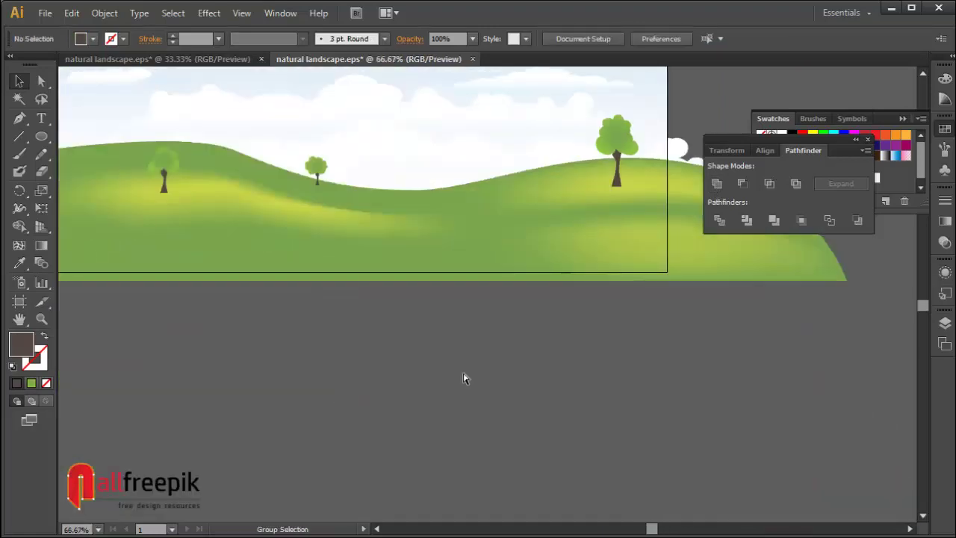
pyautogui.moveTo(654, 333); pyautogui.dragTo(640, 399)
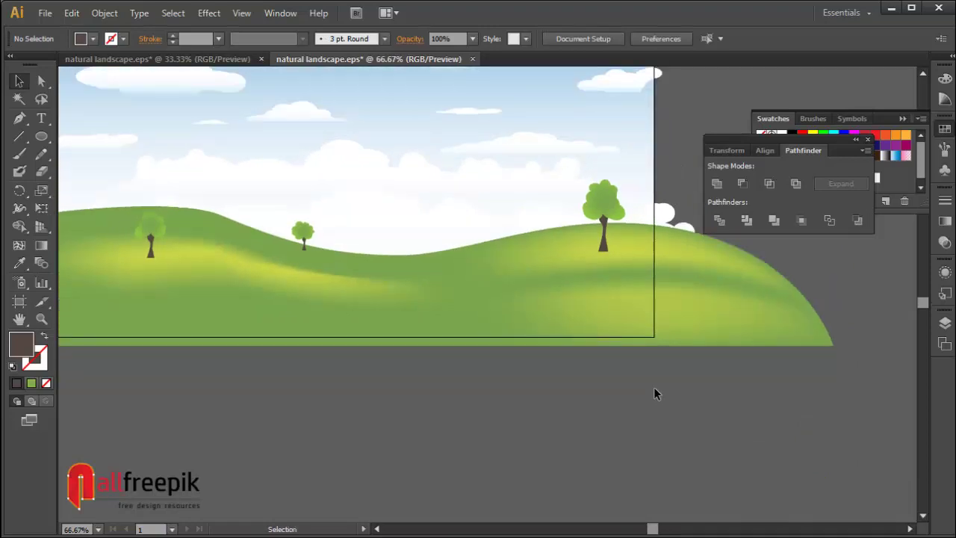
pyautogui.click(19, 118)
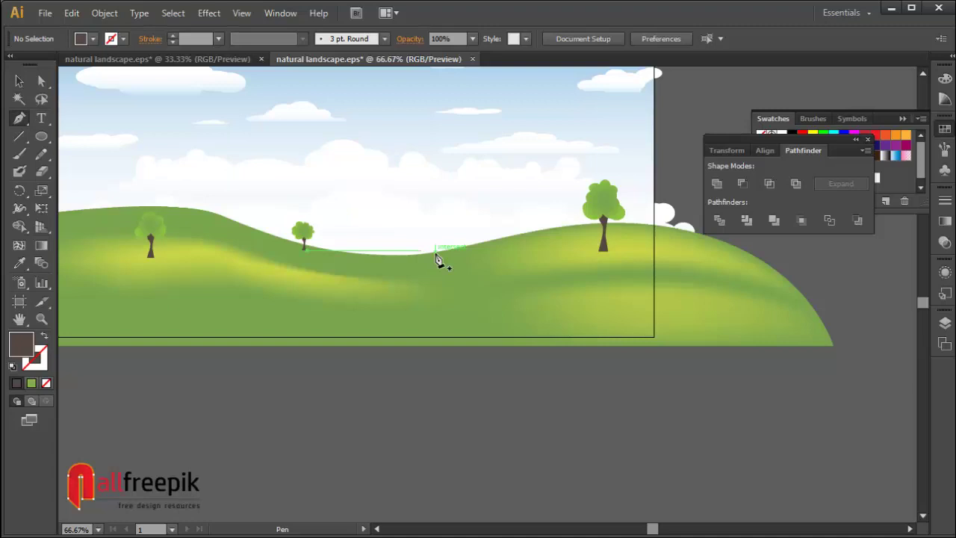
pyautogui.click(365, 253)
pyautogui.moveTo(426, 279); pyautogui.dragTo(431, 256)
pyautogui.click(353, 343)
pyautogui.moveTo(368, 258); pyautogui.dragTo(364, 258)
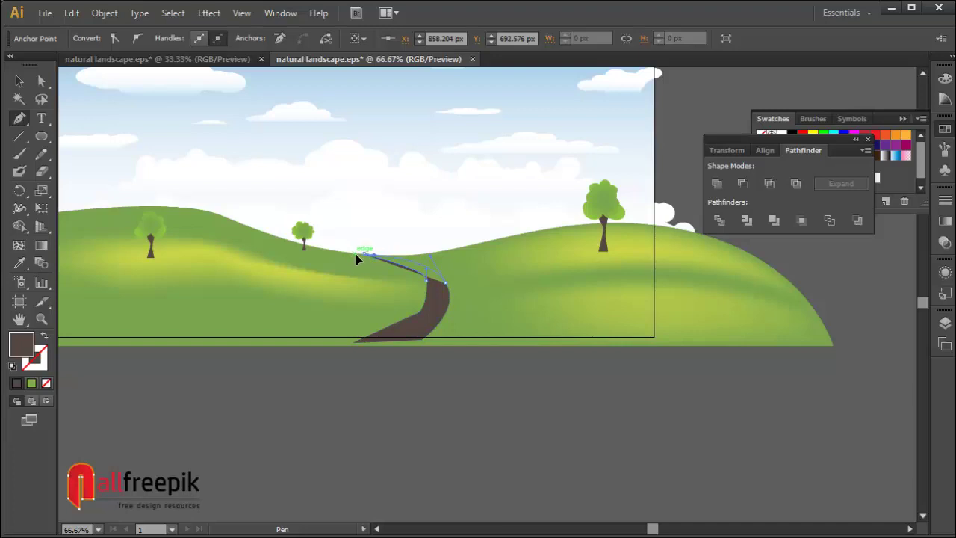
pyautogui.click(359, 255)
# - Convert the anchor point at the road's lower inner bend to a smooth point
pyautogui.click(42, 82)
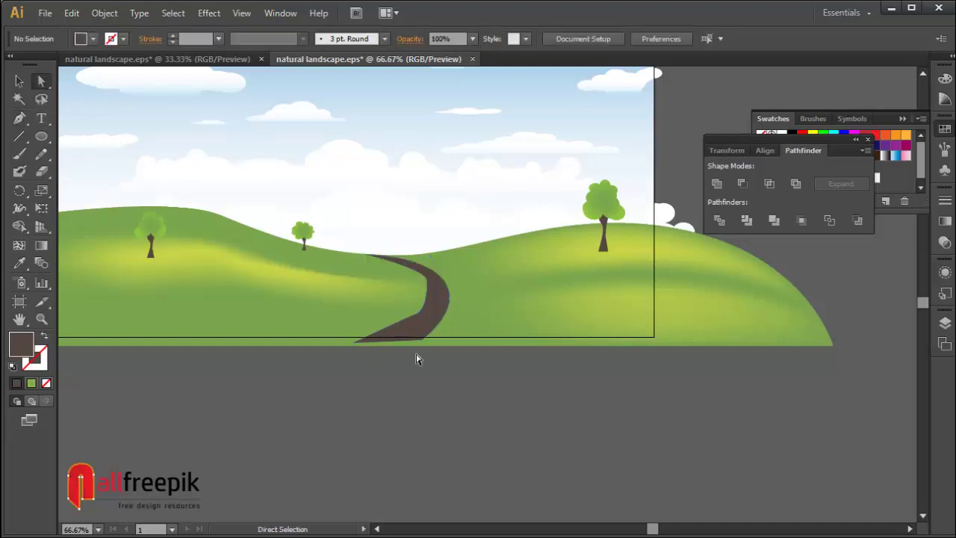
pyautogui.click(415, 315)
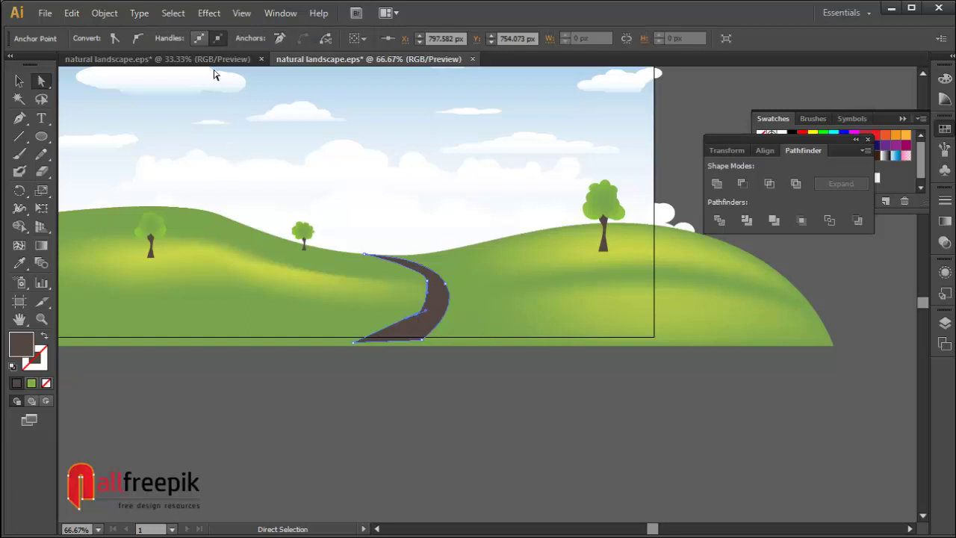
pyautogui.click(400, 314)
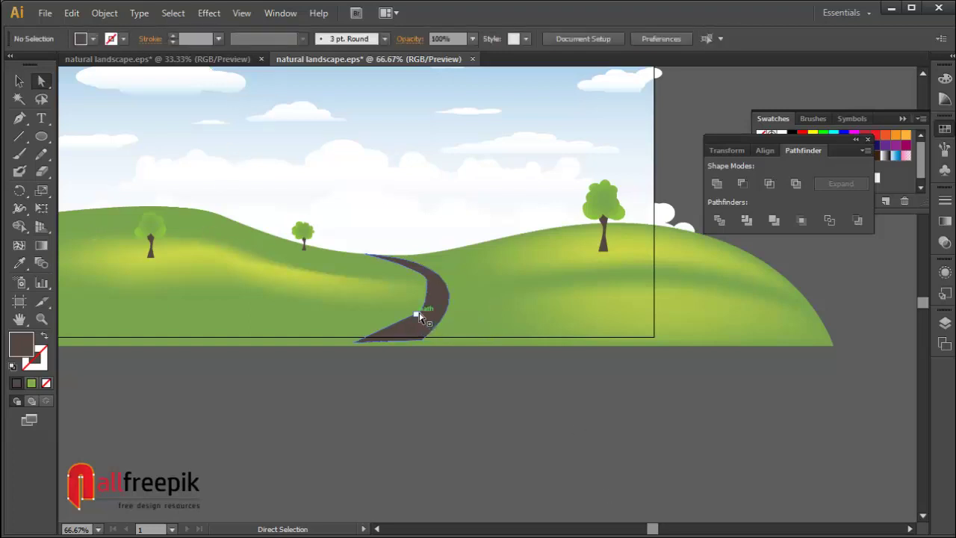
pyautogui.click(418, 315)
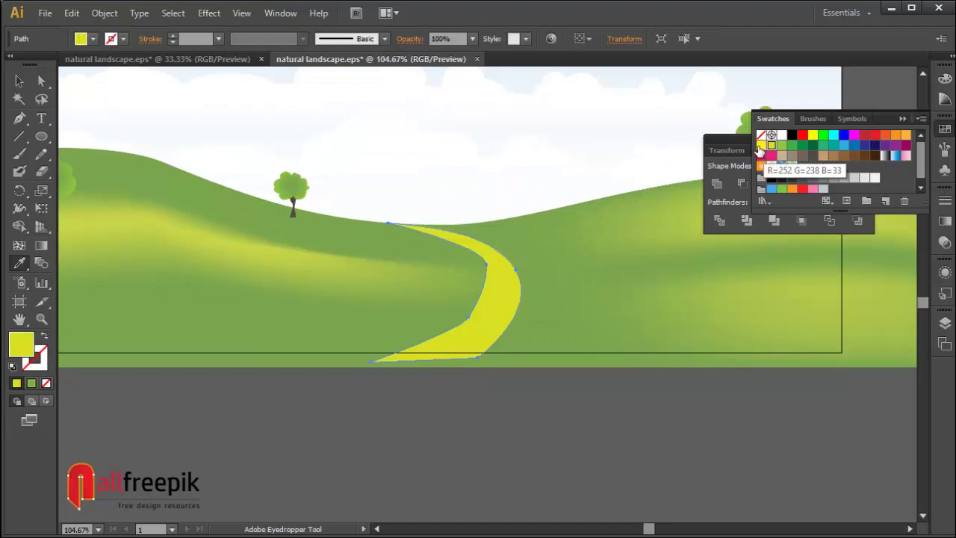
# - Try a bright yellow swatch on the road, and settle on the yellow-green swatch as its fill
pyautogui.click(760, 147)
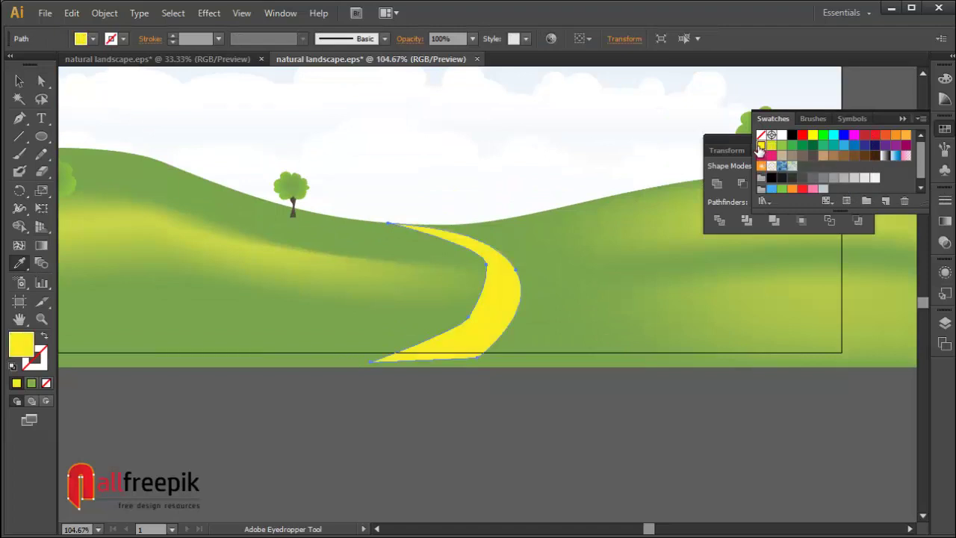
pyautogui.click(771, 145)
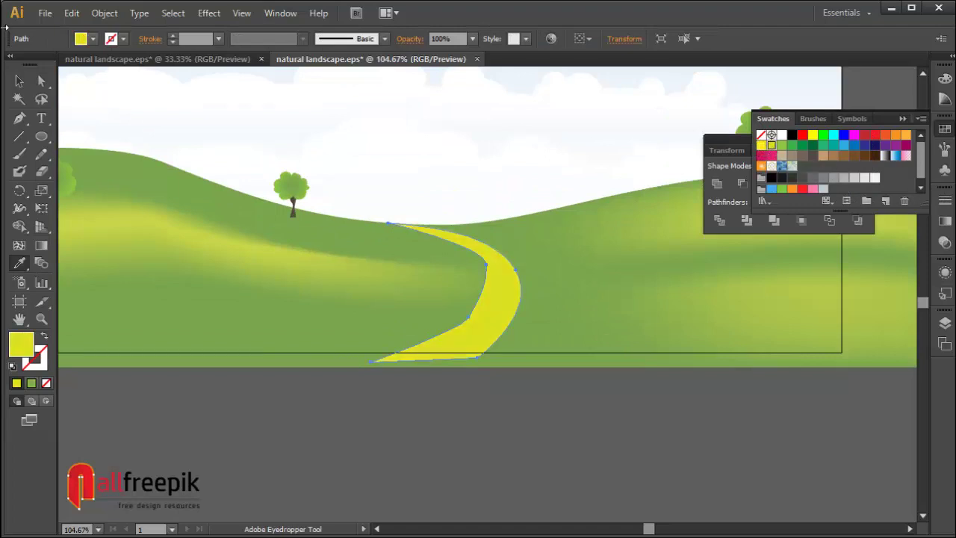
pyautogui.click(39, 80)
pyautogui.click(599, 299)
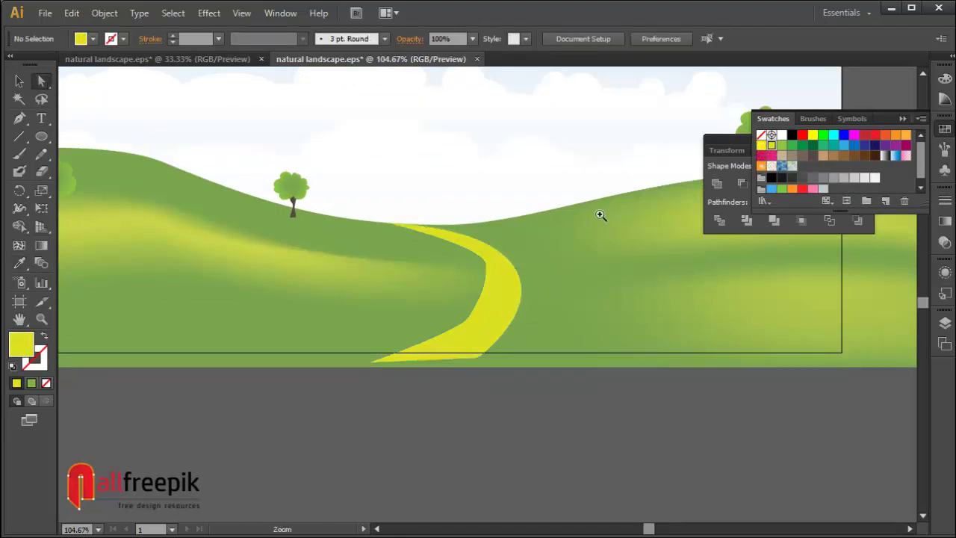
# - Reshape the road's upper inner bend by tilting the direction handles of its anchor point
pyautogui.scroll(2, 507, 300)
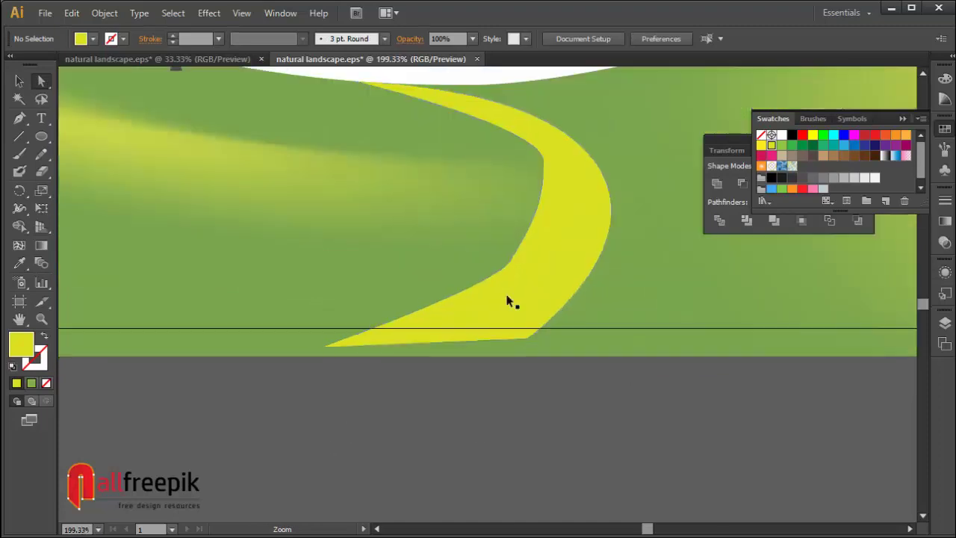
pyautogui.click(545, 166)
pyautogui.scroll(2, 454, 198)
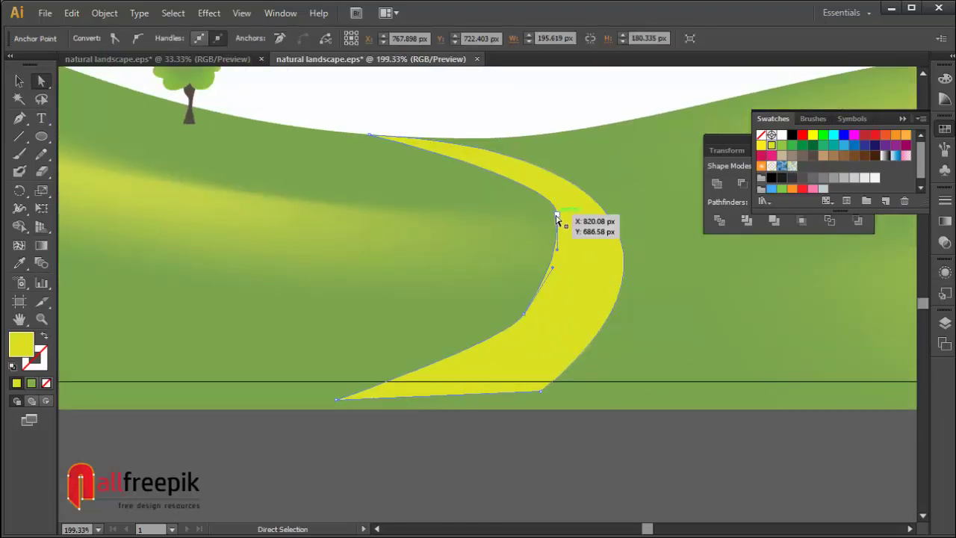
pyautogui.click(555, 216)
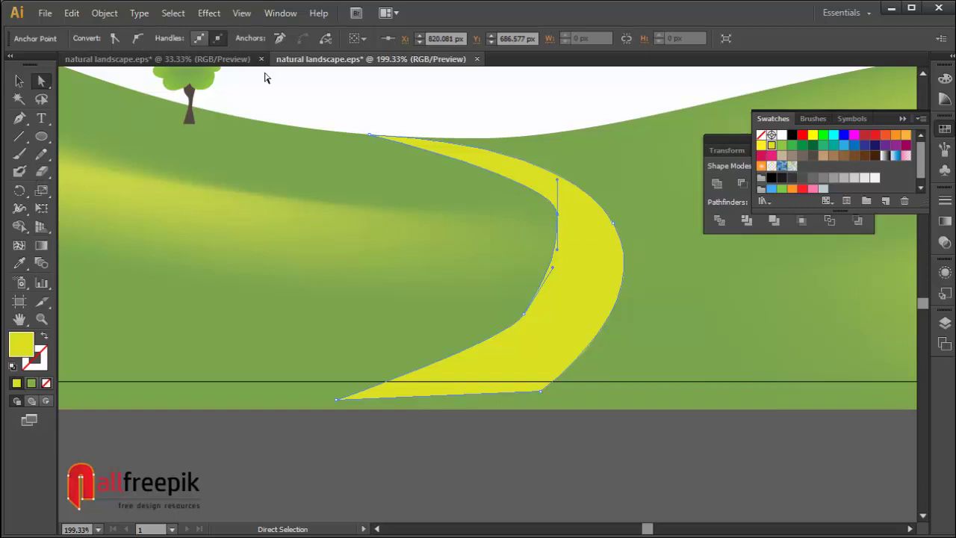
pyautogui.click(614, 223)
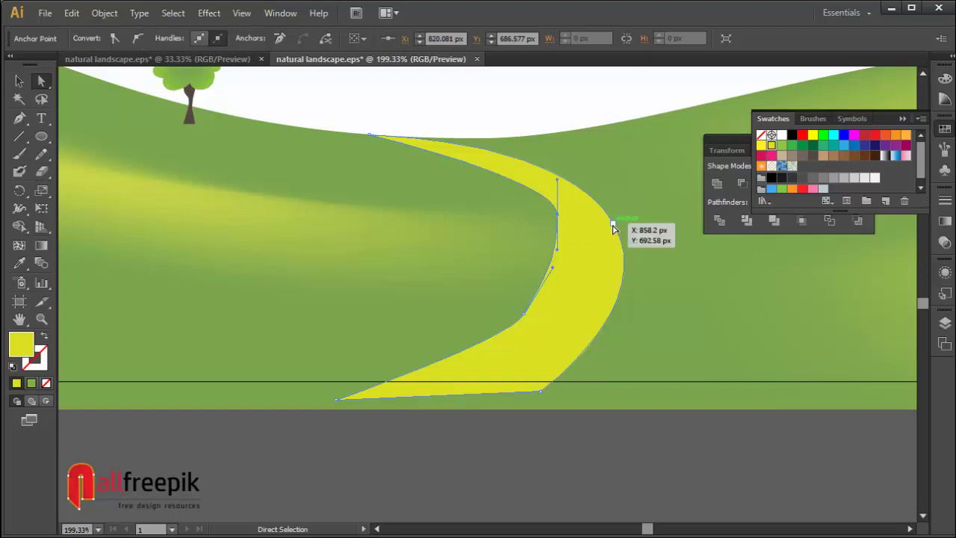
pyautogui.click(558, 216)
pyautogui.moveTo(558, 178); pyautogui.dragTo(548, 188)
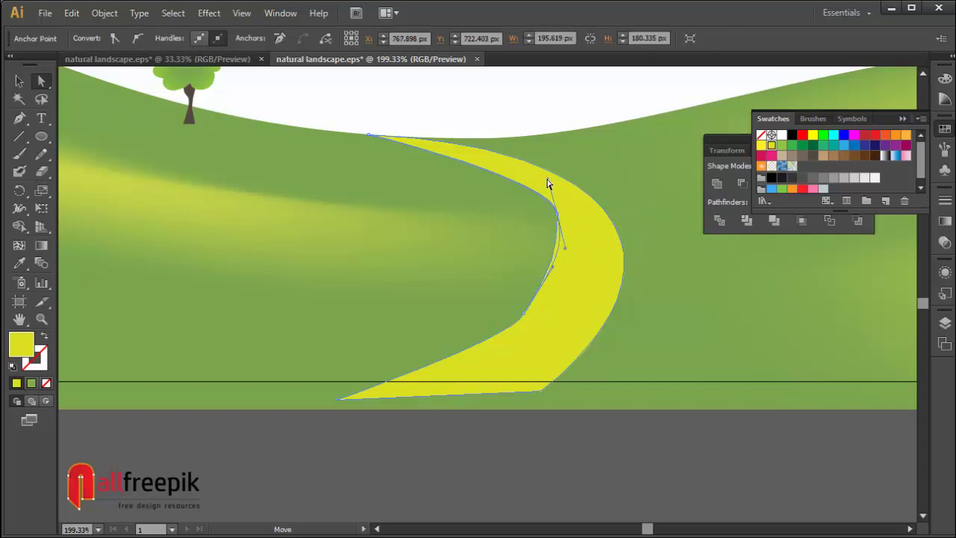
pyautogui.click(410, 329)
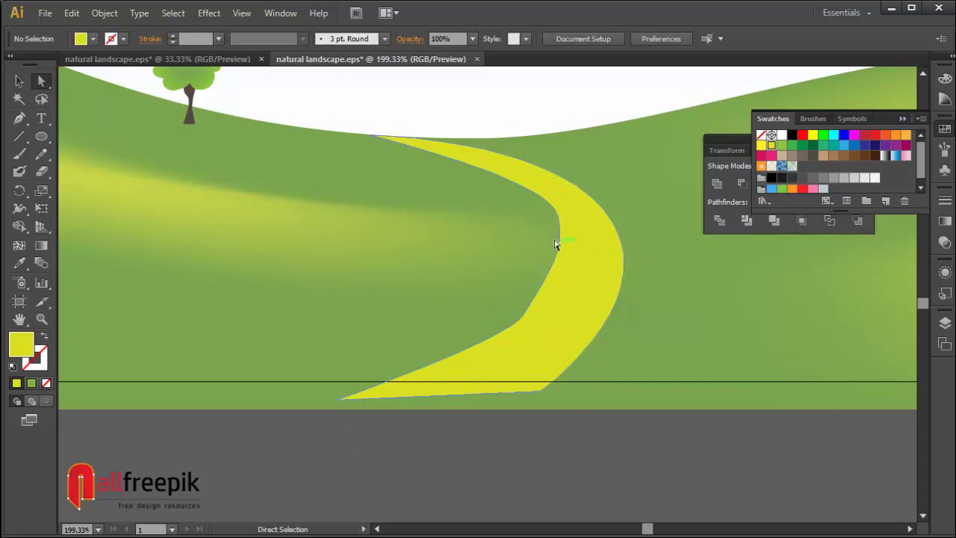
# - Move the road's lower inner anchor outward toward the base, and adjust its handle to smooth the inner edge
pyautogui.moveTo(524, 321); pyautogui.dragTo(479, 333)
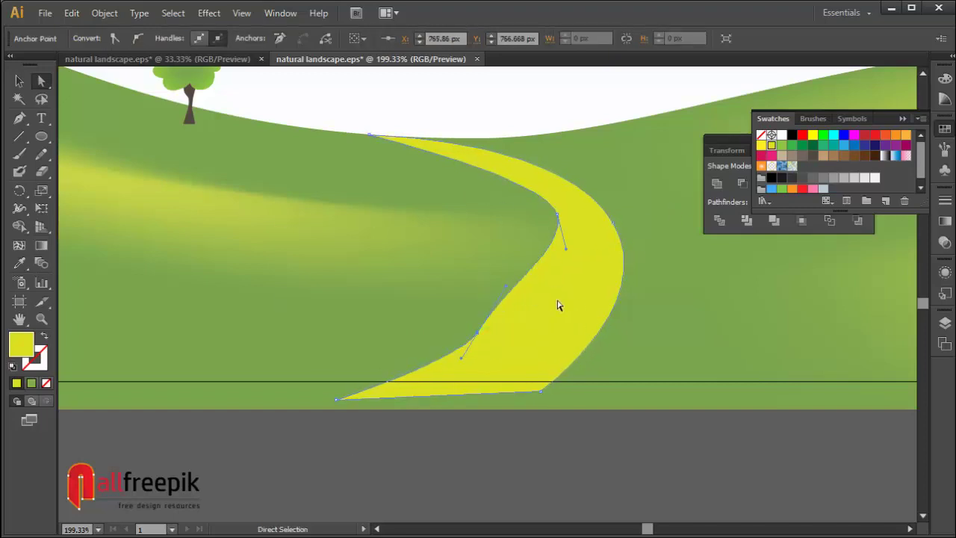
pyautogui.moveTo(504, 290); pyautogui.dragTo(556, 294)
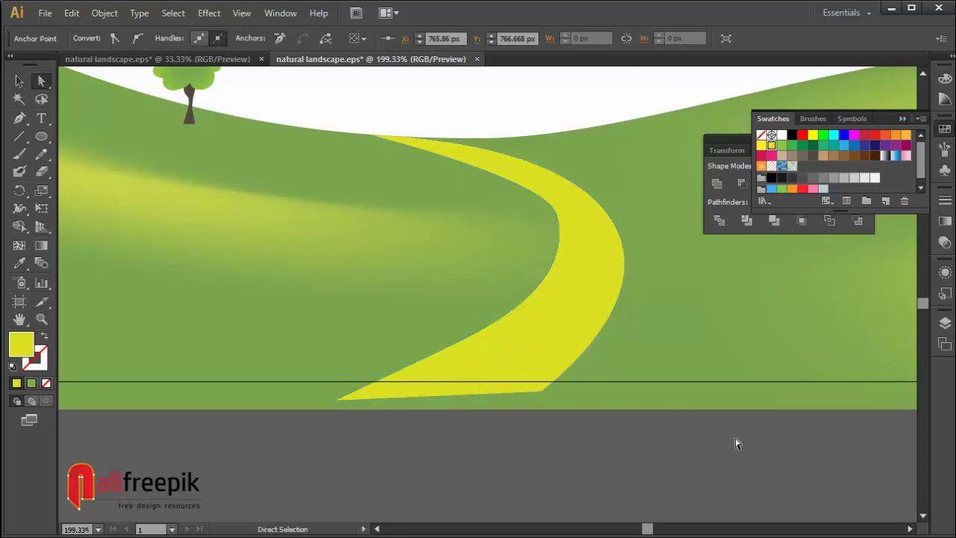
pyautogui.click(747, 452)
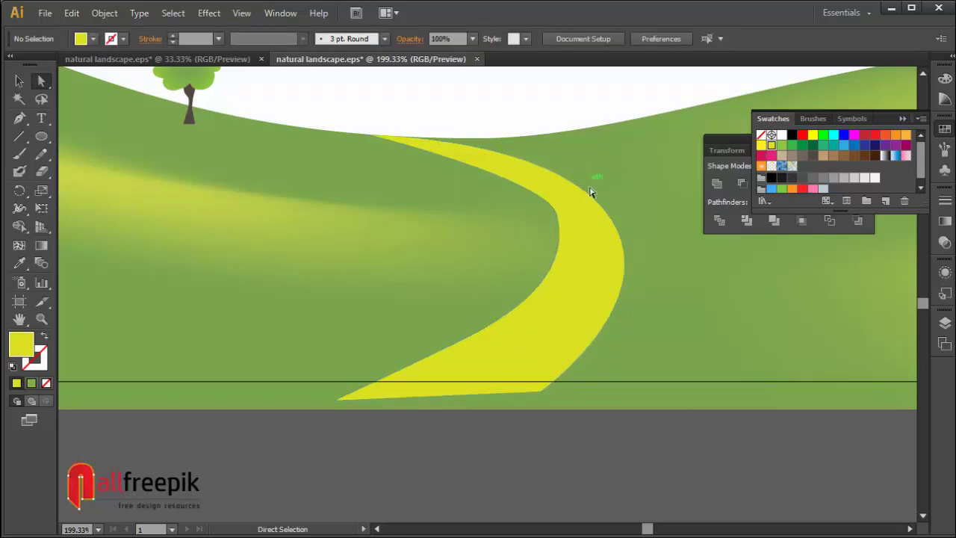
# - Lower the road's outer bend slightly, and move the upper inner anchor toward it, realigning its handle so the road narrows at the curve
pyautogui.click(617, 227)
pyautogui.moveTo(614, 229); pyautogui.dragTo(612, 236)
pyautogui.click(730, 403)
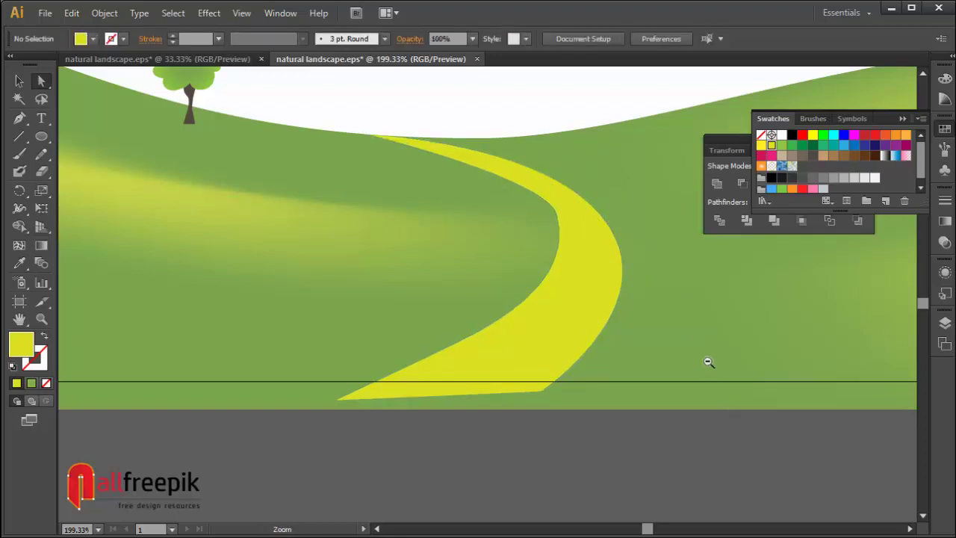
pyautogui.moveTo(559, 216); pyautogui.dragTo(583, 238)
pyautogui.moveTo(558, 180); pyautogui.dragTo(555, 177)
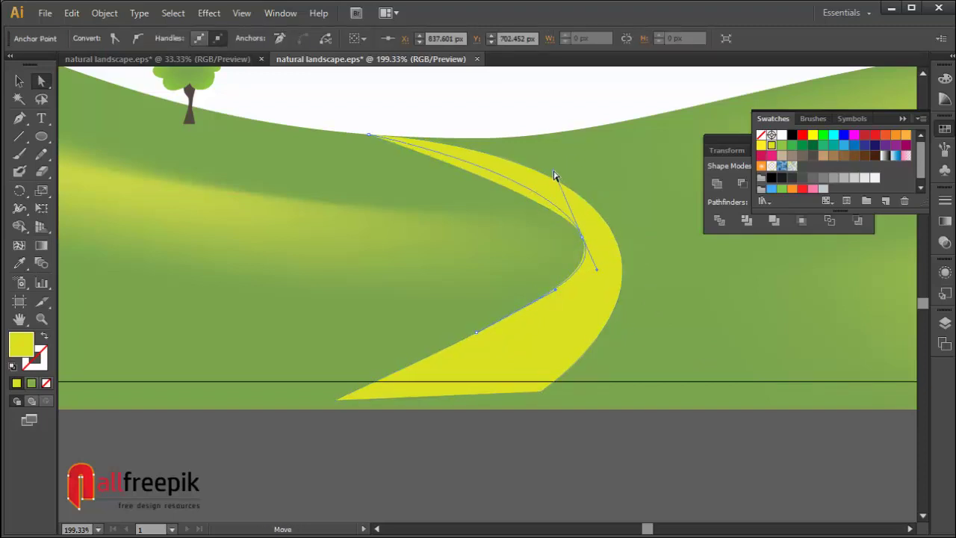
pyautogui.click(660, 359)
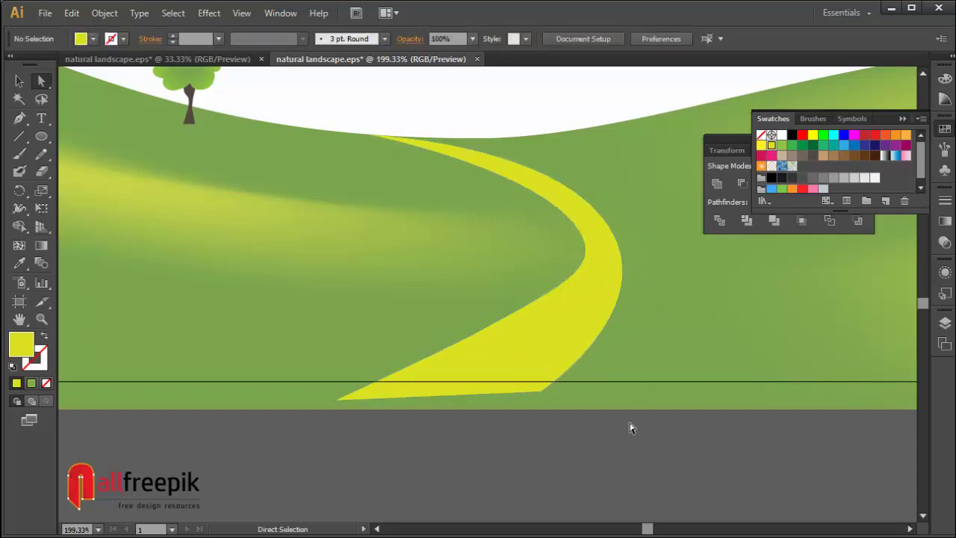
# - Fill the road with a two-stop radial gradient from yellow-green to yellow, removing the extra middle stop
pyautogui.hotkey('ctrl', '-')
pyautogui.hotkey('ctrl', '-')
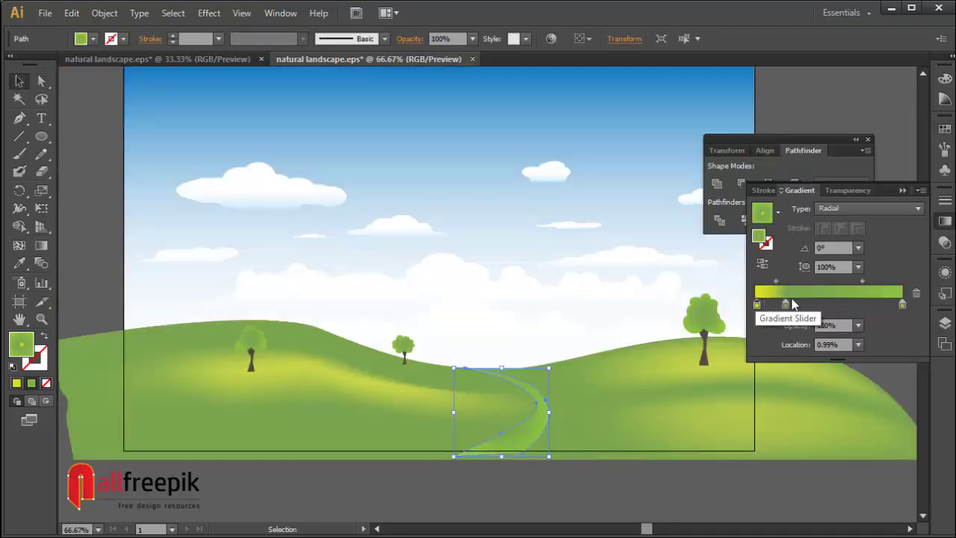
pyautogui.moveTo(784, 304); pyautogui.dragTo(799, 358)
pyautogui.click(901, 304)
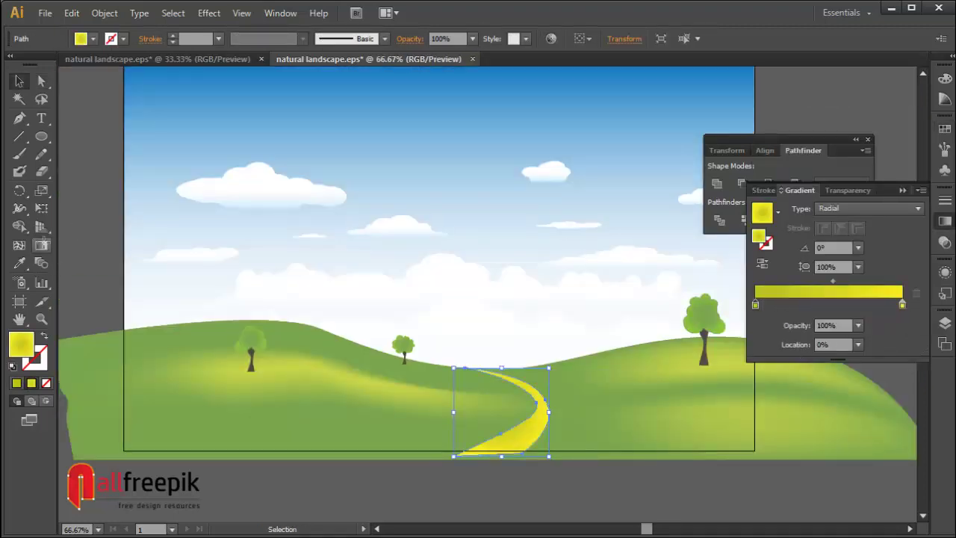
# - Redirect the road's radial gradient diagonally at -45°, from its upper tip across to the lower outer edge
pyautogui.click(41, 245)
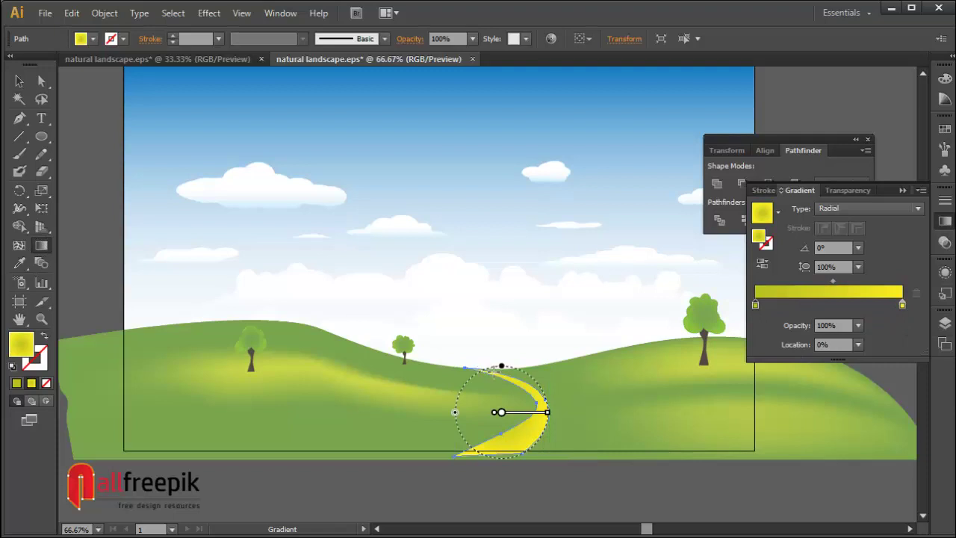
pyautogui.moveTo(479, 357); pyautogui.dragTo(552, 431)
pyautogui.click(19, 81)
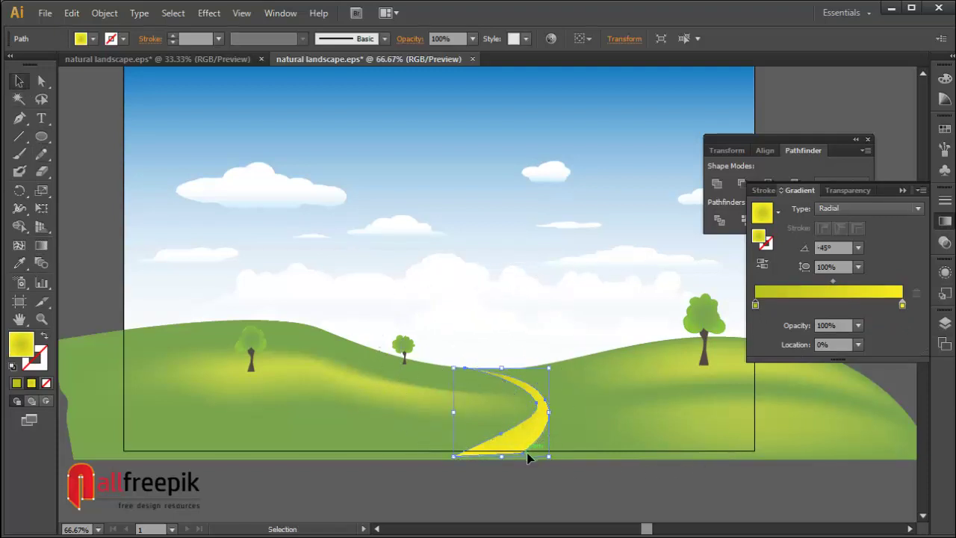
pyautogui.click(679, 474)
# - Activate the Rectangle tool for drawing over the complete landscape
pyautogui.hotkey('ctrl', 'space')
pyautogui.keyDown('ctrl'); pyautogui.keyDown('alt'); pyautogui.click(671, 463); pyautogui.keyUp('alt'); pyautogui.keyUp('ctrl')
pyautogui.keyDown('ctrl'); pyautogui.keyDown('alt'); pyautogui.click(668, 458); pyautogui.keyUp('alt'); pyautogui.keyUp('ctrl')
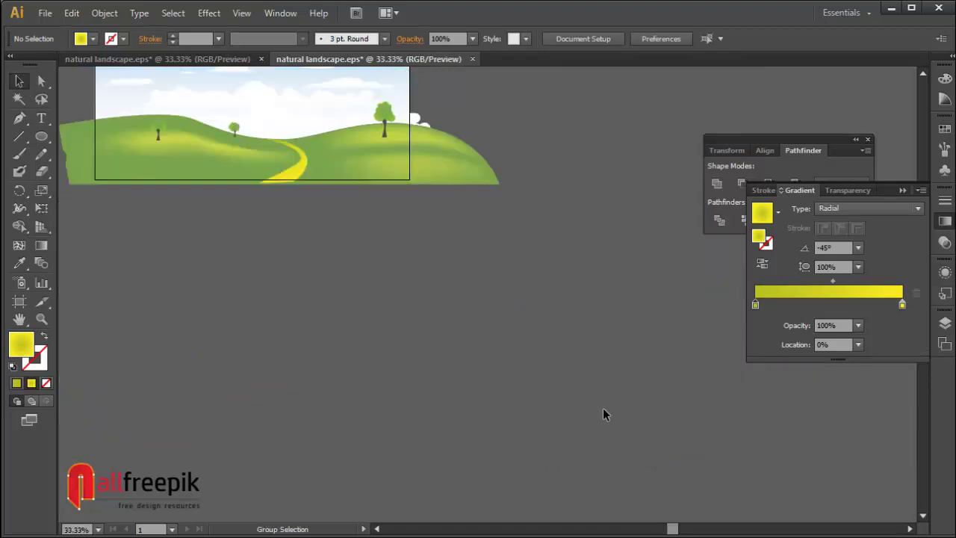
pyautogui.press('space')
pyautogui.moveTo(431, 256); pyautogui.dragTo(573, 433)
pyautogui.moveTo(197, 126); pyautogui.dragTo(650, 458)
pyautogui.press('space')
pyautogui.moveTo(351, 160); pyautogui.dragTo(297, 186)
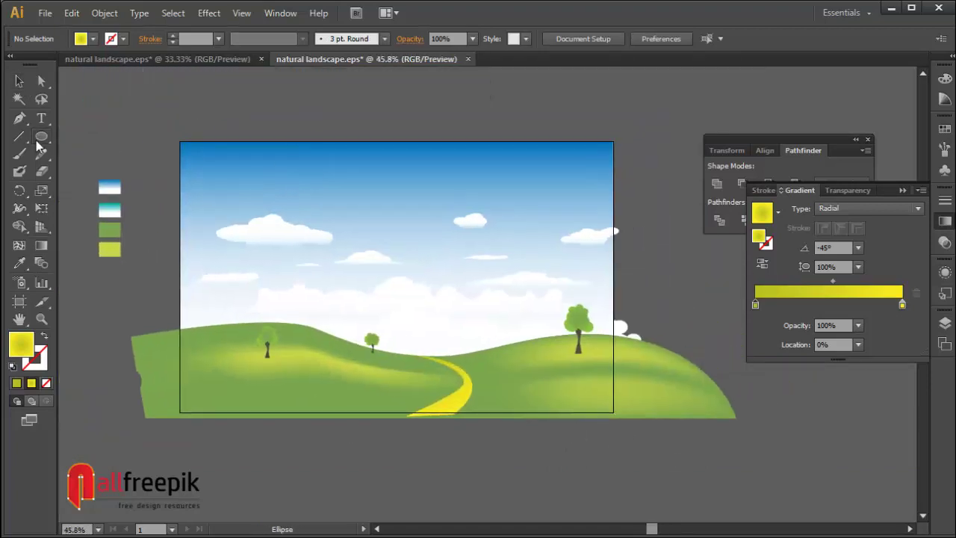
pyautogui.moveTo(41, 136); pyautogui.dragTo(82, 132)
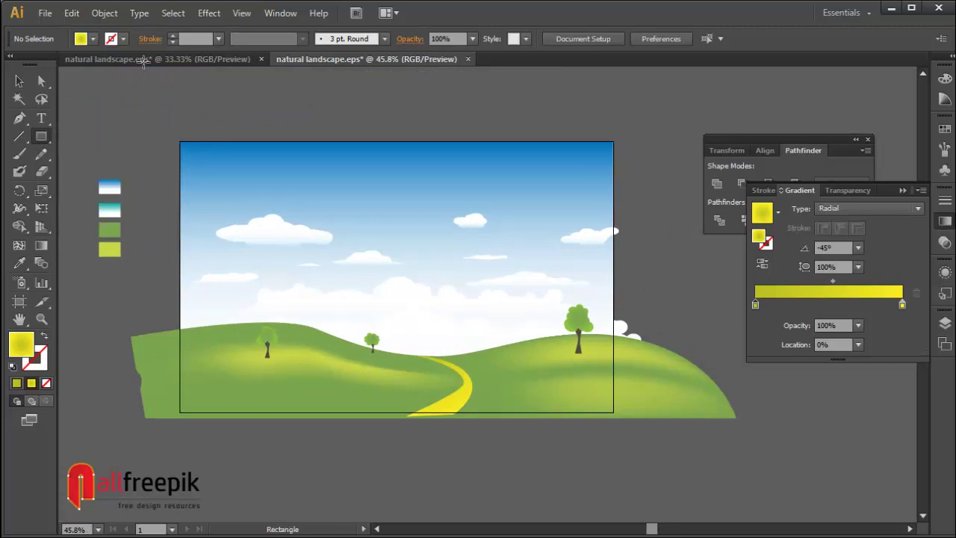